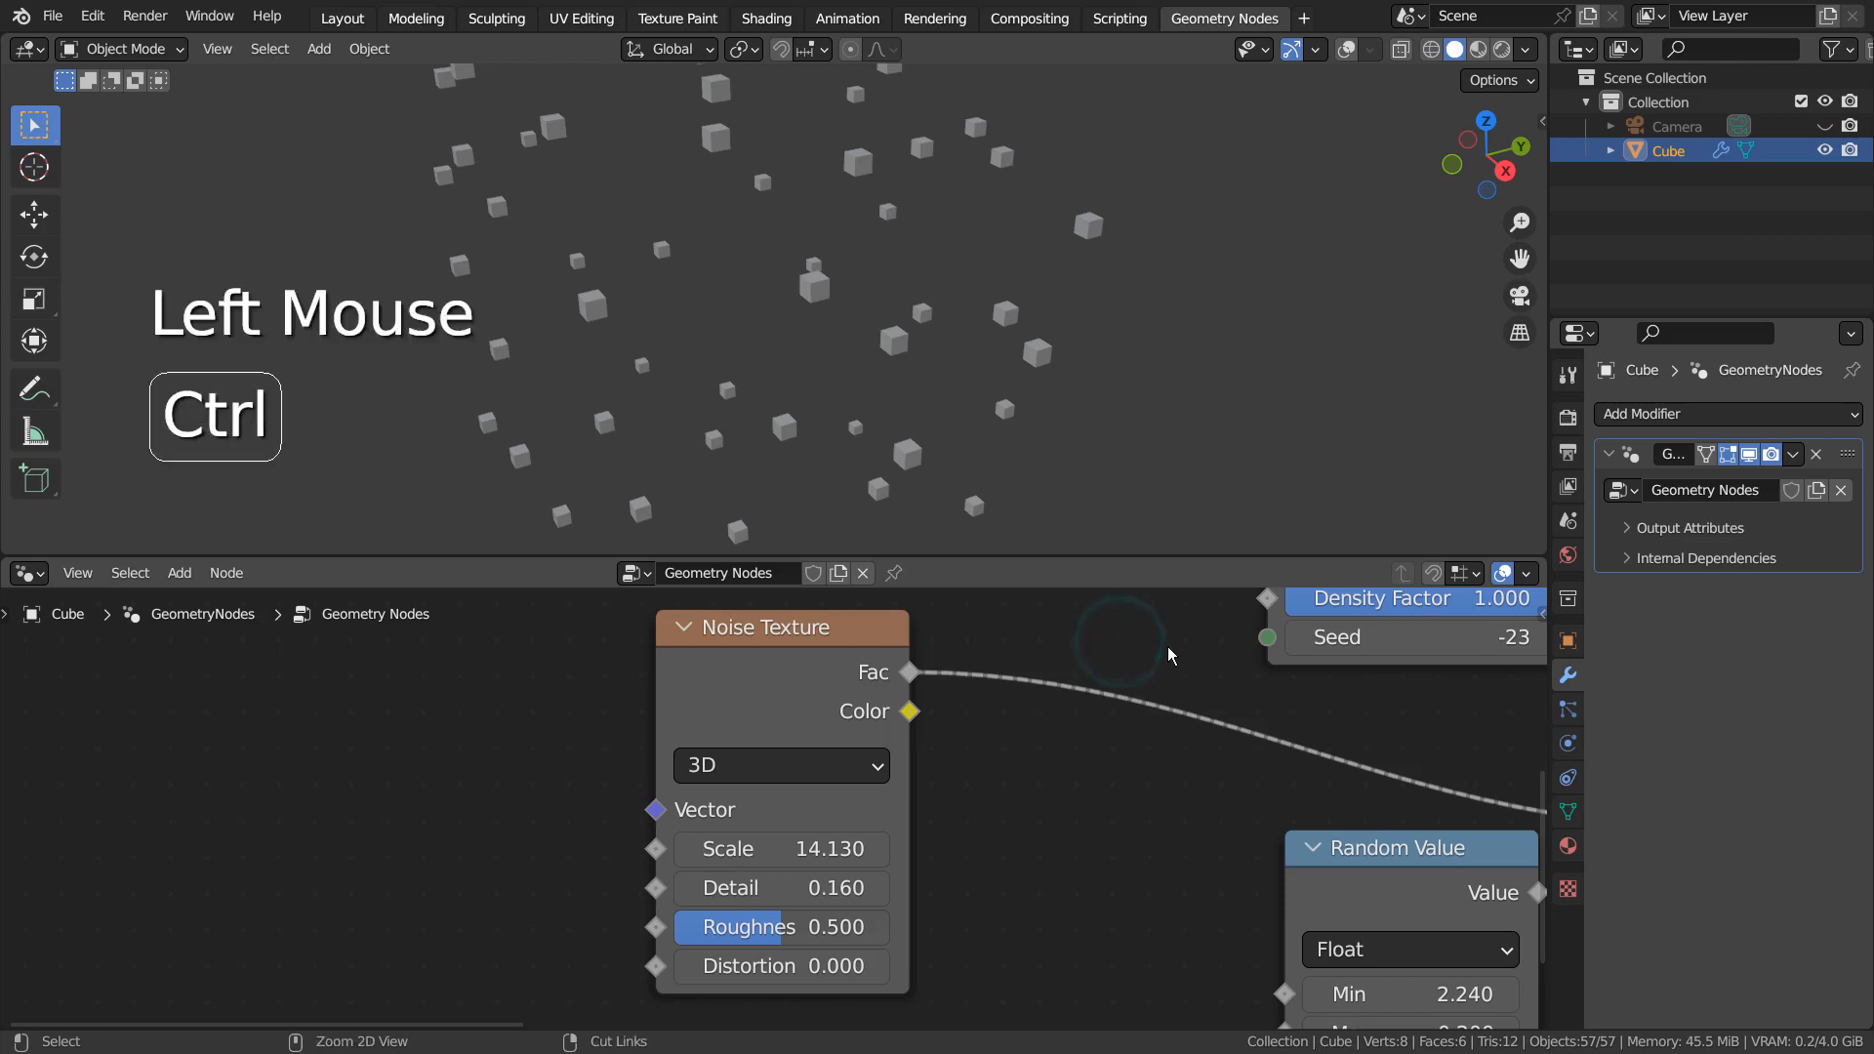
# Step: Move the Group Output node closer to Instance on Points, and shift Instance on Points up and toward Set Position
pyautogui.hotkey('ctrl', 'space')
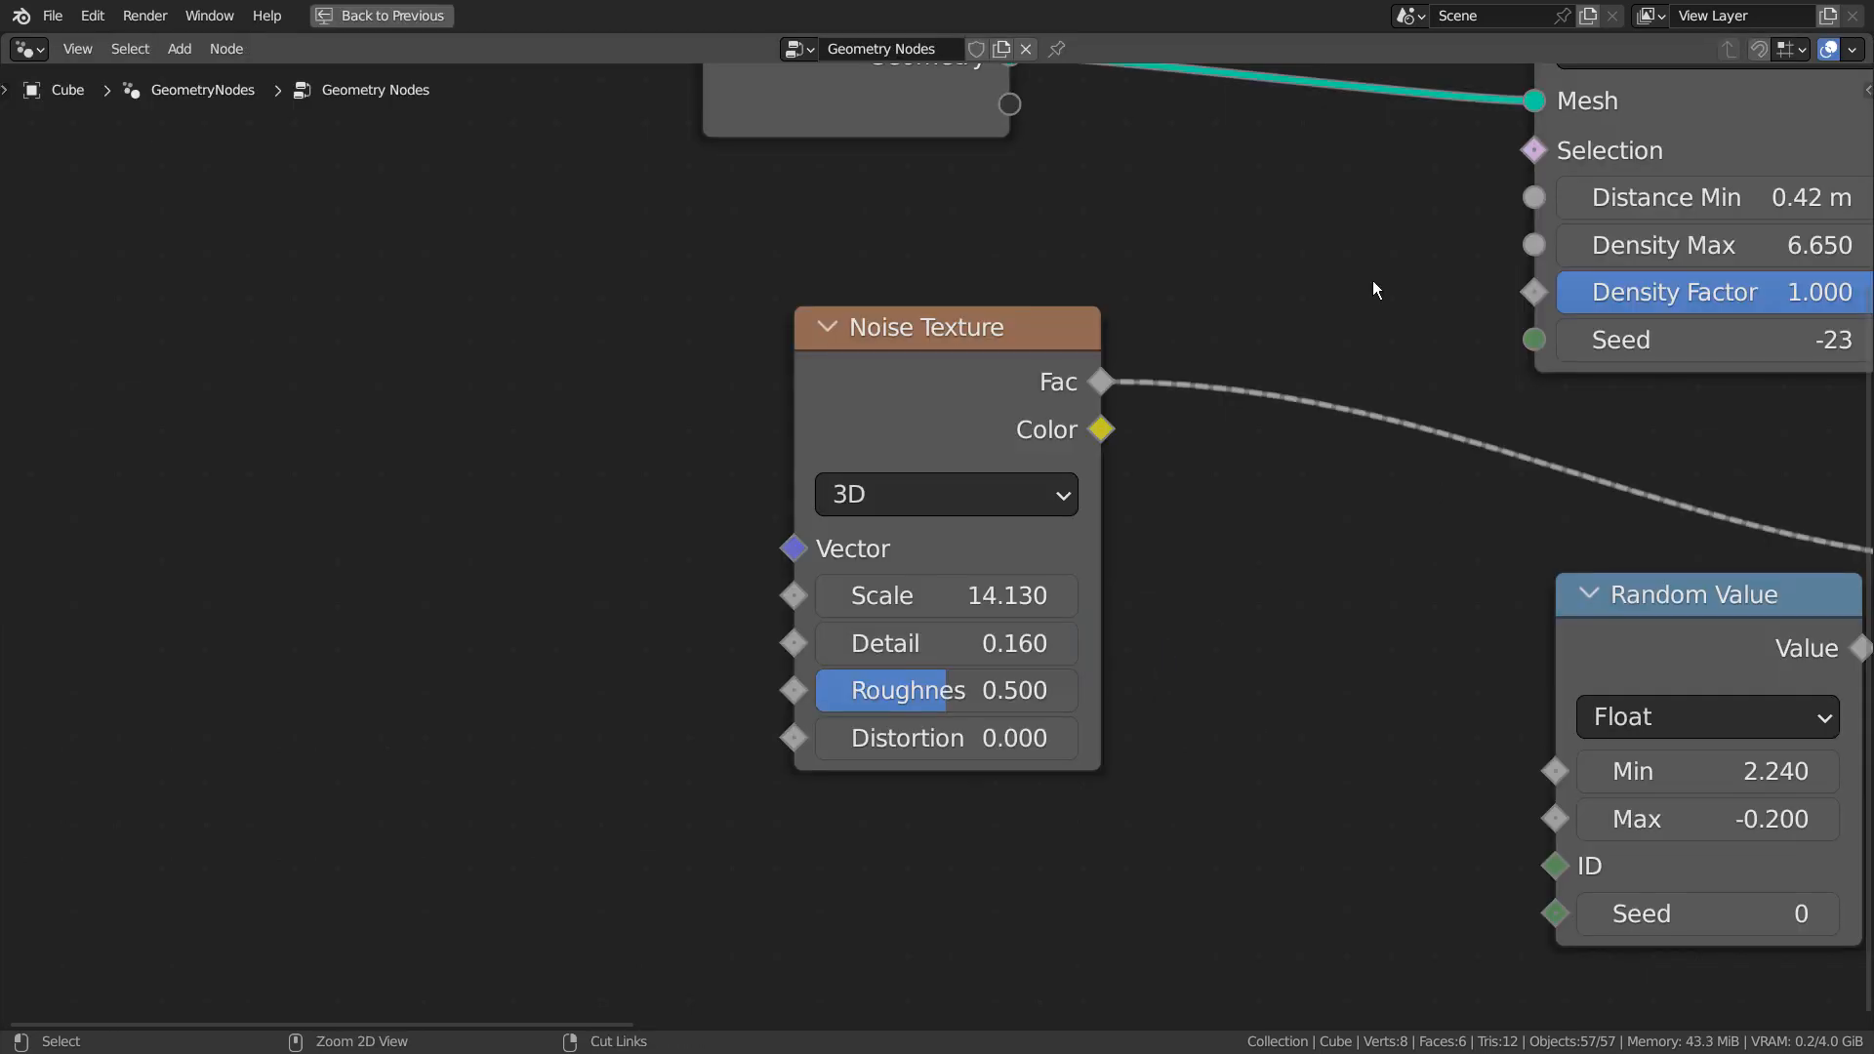
pyautogui.keyDown('ctrl'); pyautogui.moveTo(1372, 279); pyautogui.dragTo(1584, 344, button='middle'); pyautogui.keyUp('ctrl')
pyautogui.moveTo(1270, 415); pyautogui.dragTo(537, 535, button='middle')
pyautogui.keyDown('ctrl'); pyautogui.moveTo(1072, 390); pyautogui.dragTo(855, 472, button='middle'); pyautogui.keyUp('ctrl')
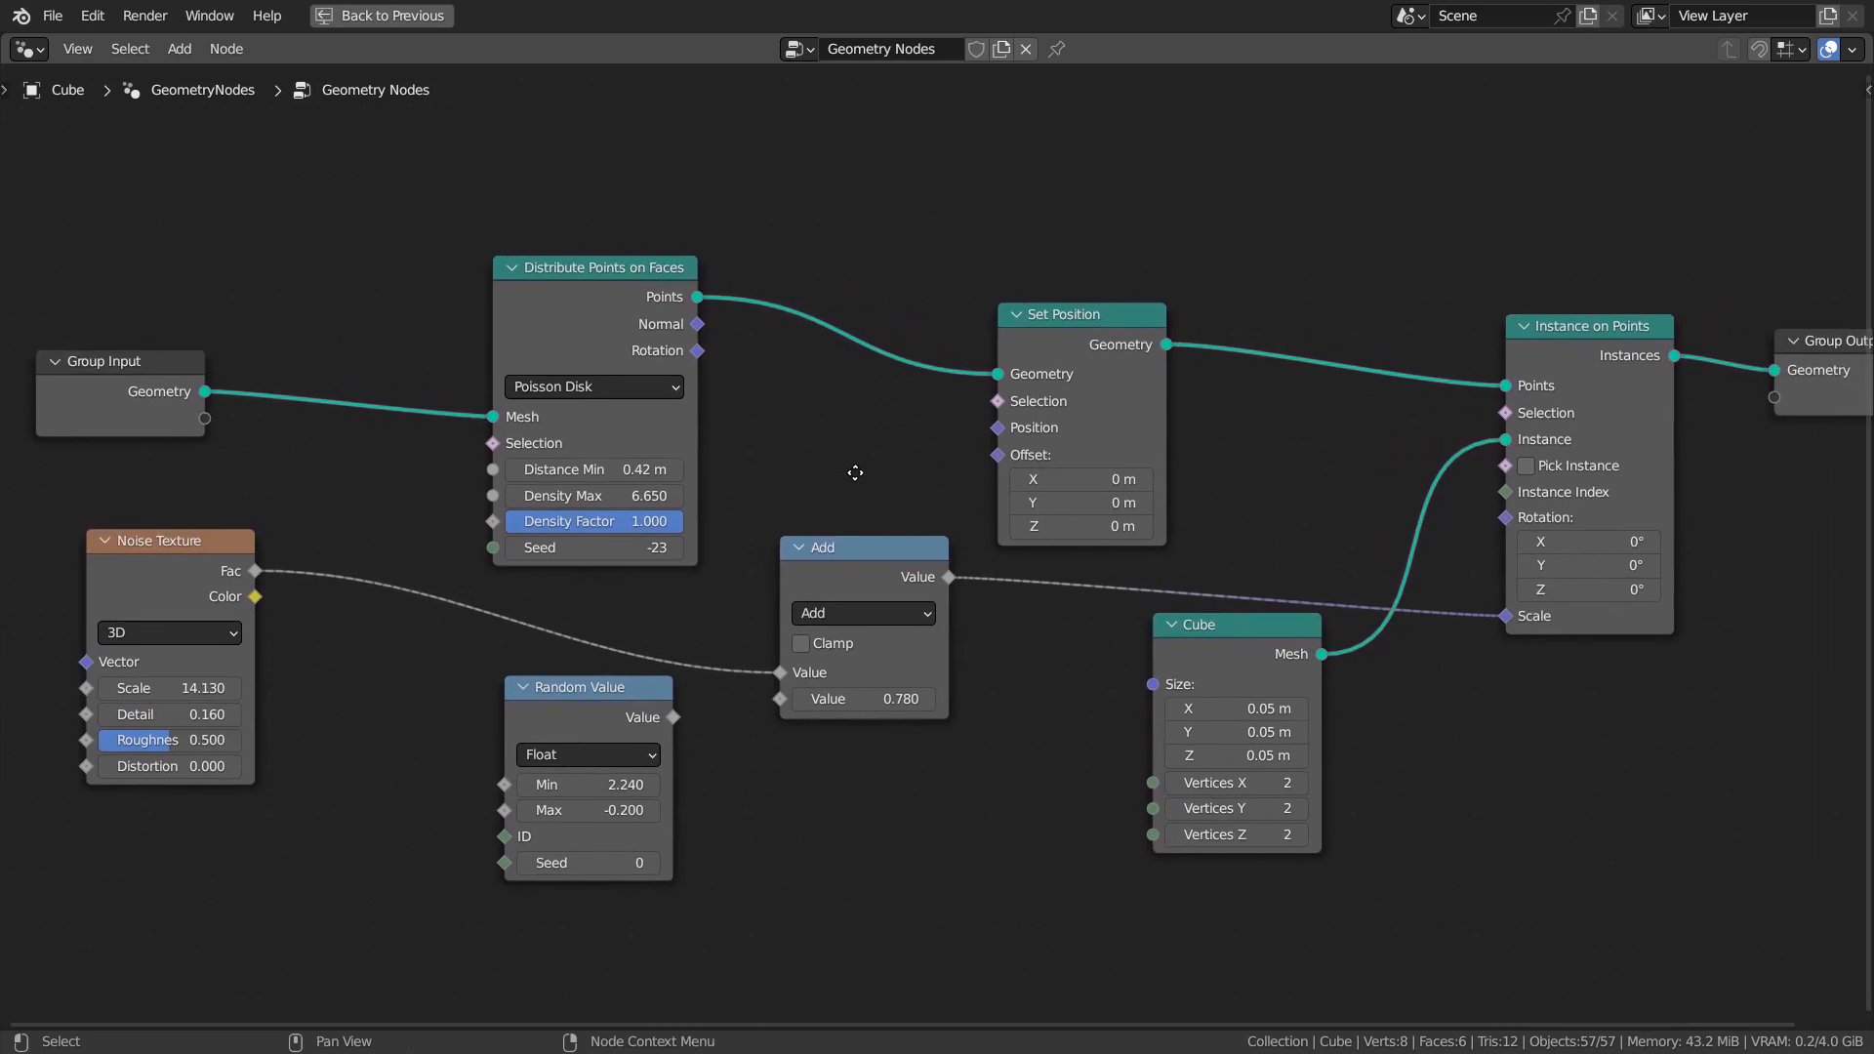
pyautogui.moveTo(1810, 351); pyautogui.dragTo(1722, 348)
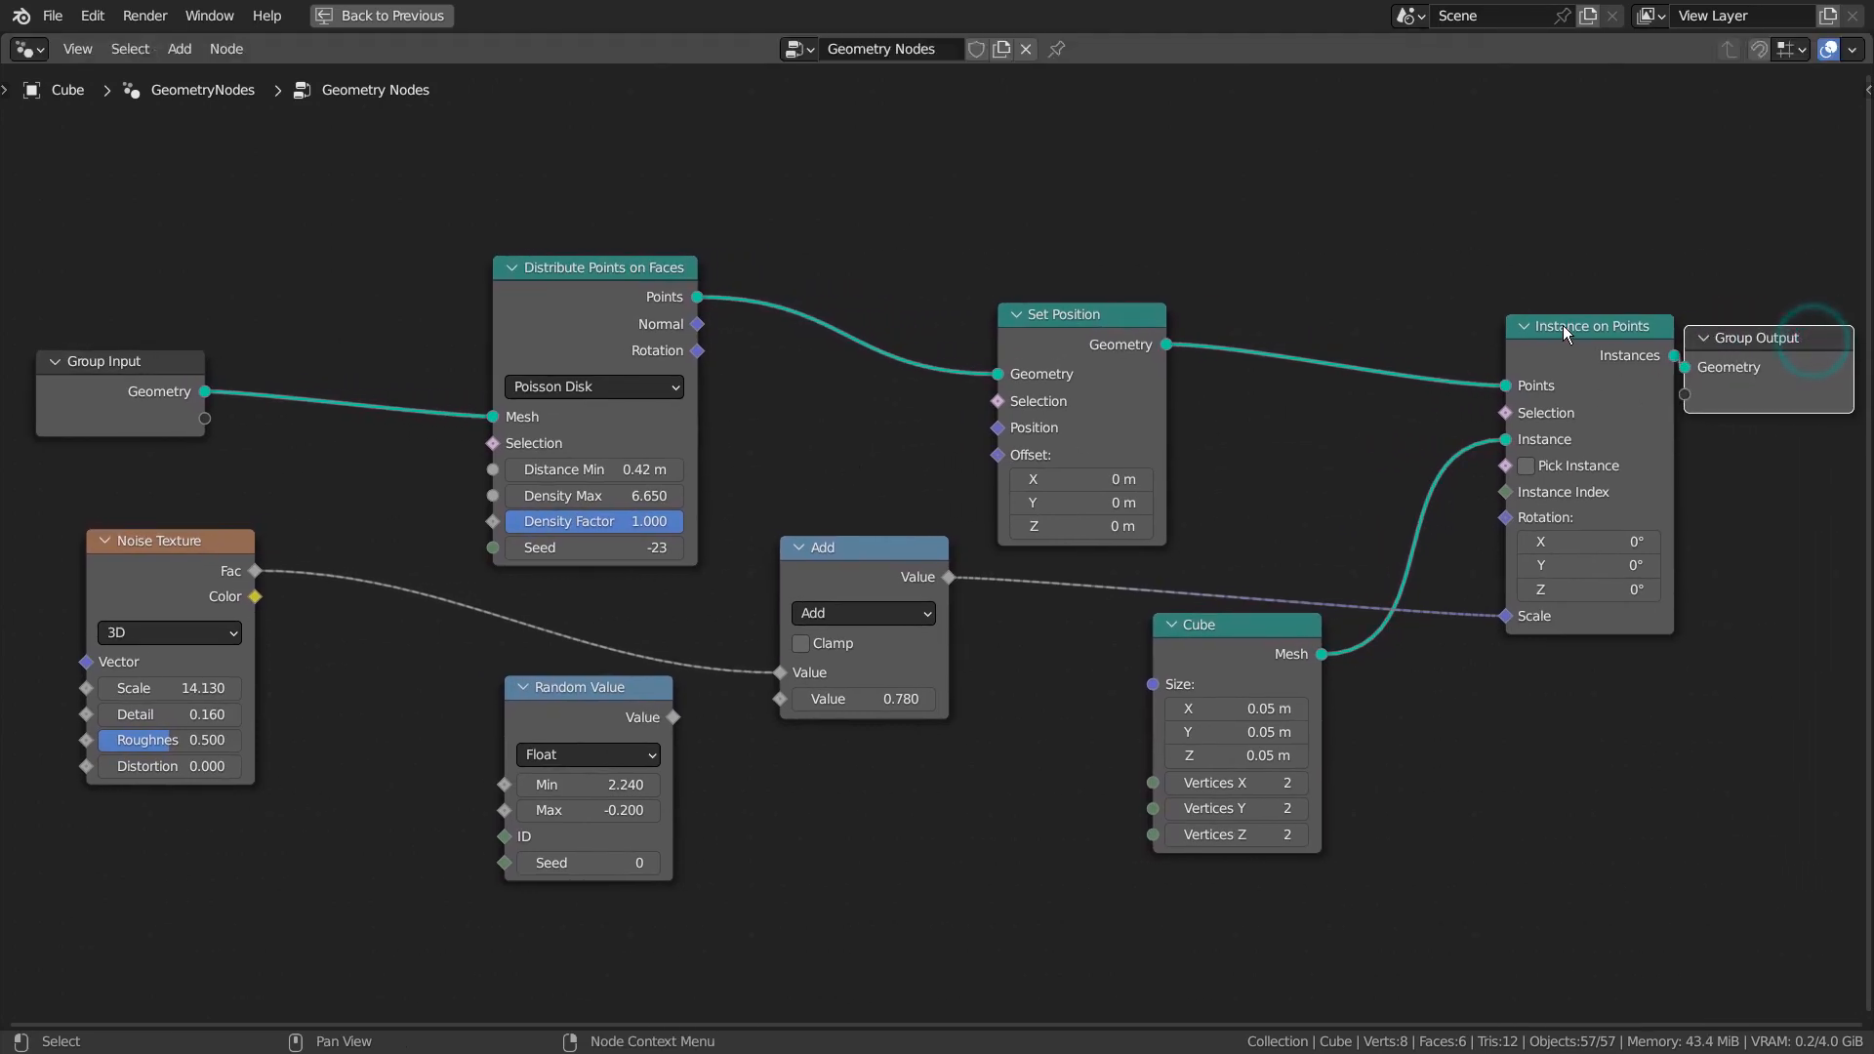
pyautogui.moveTo(1556, 320); pyautogui.dragTo(1475, 269)
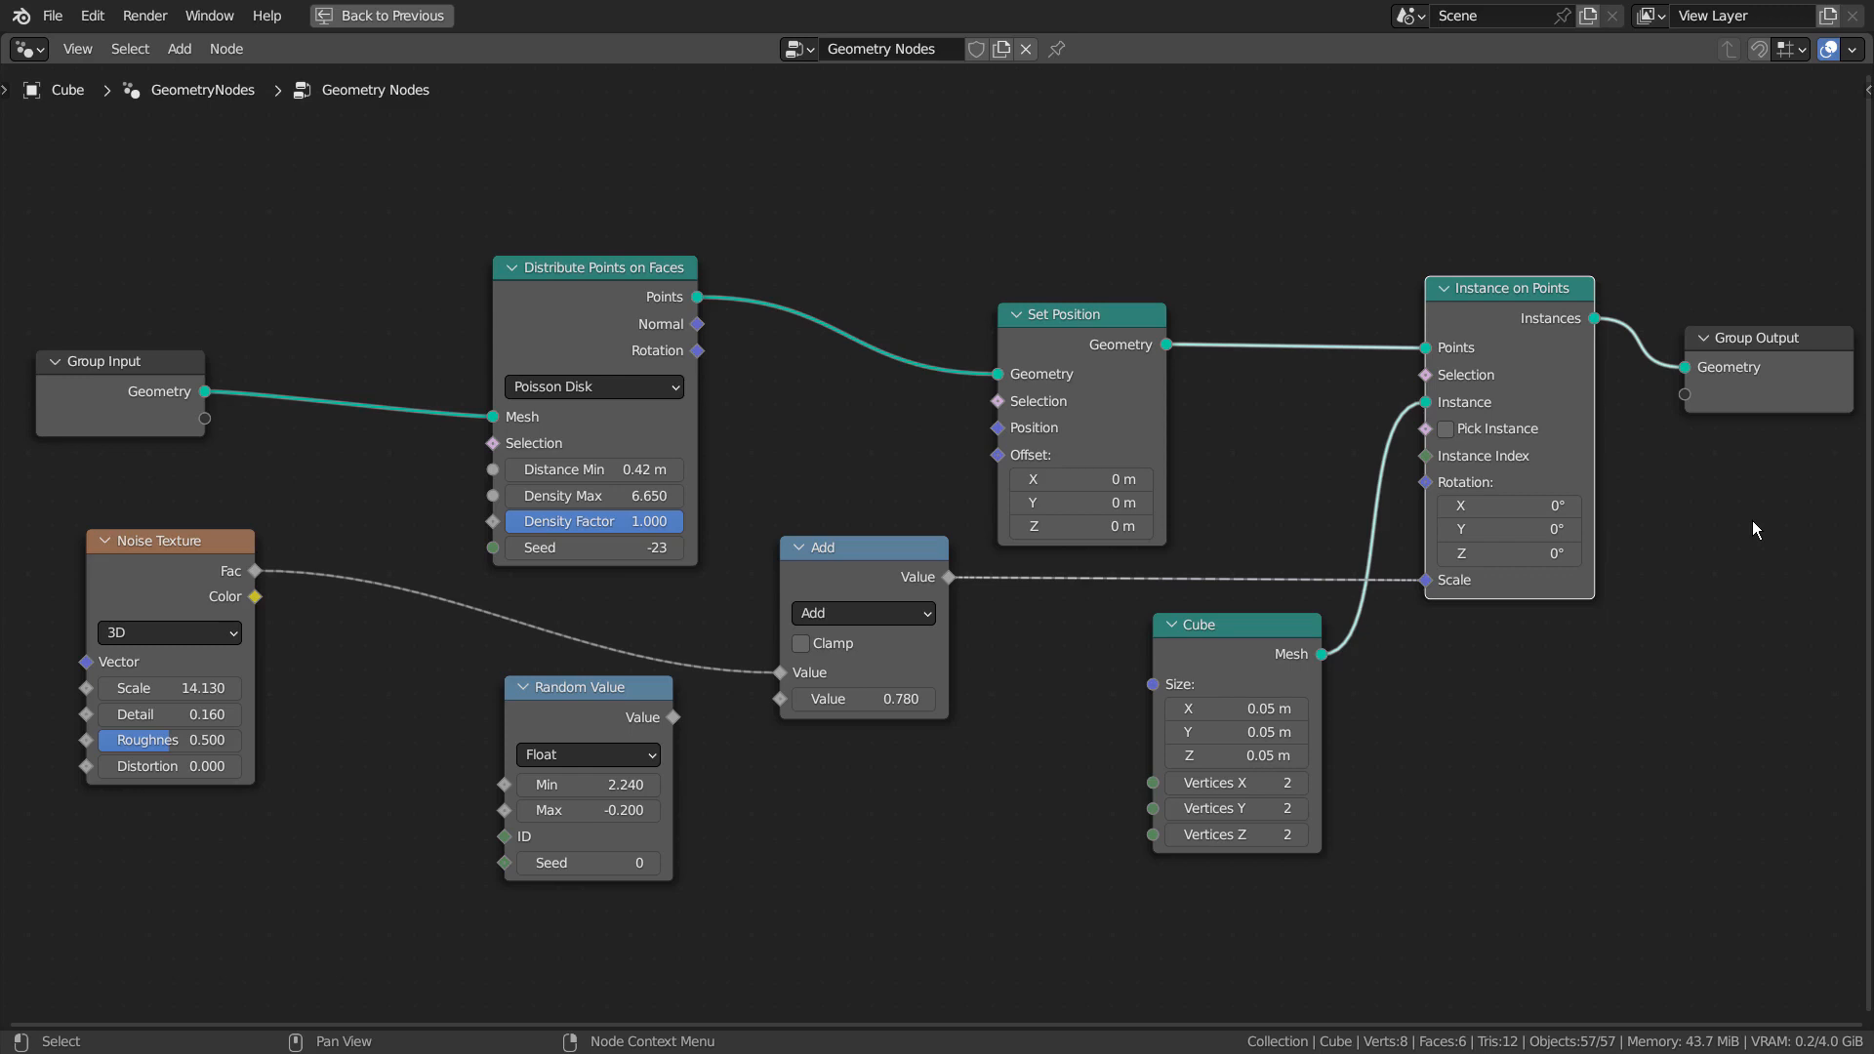
pyautogui.hotkey('ctrl', 'space')
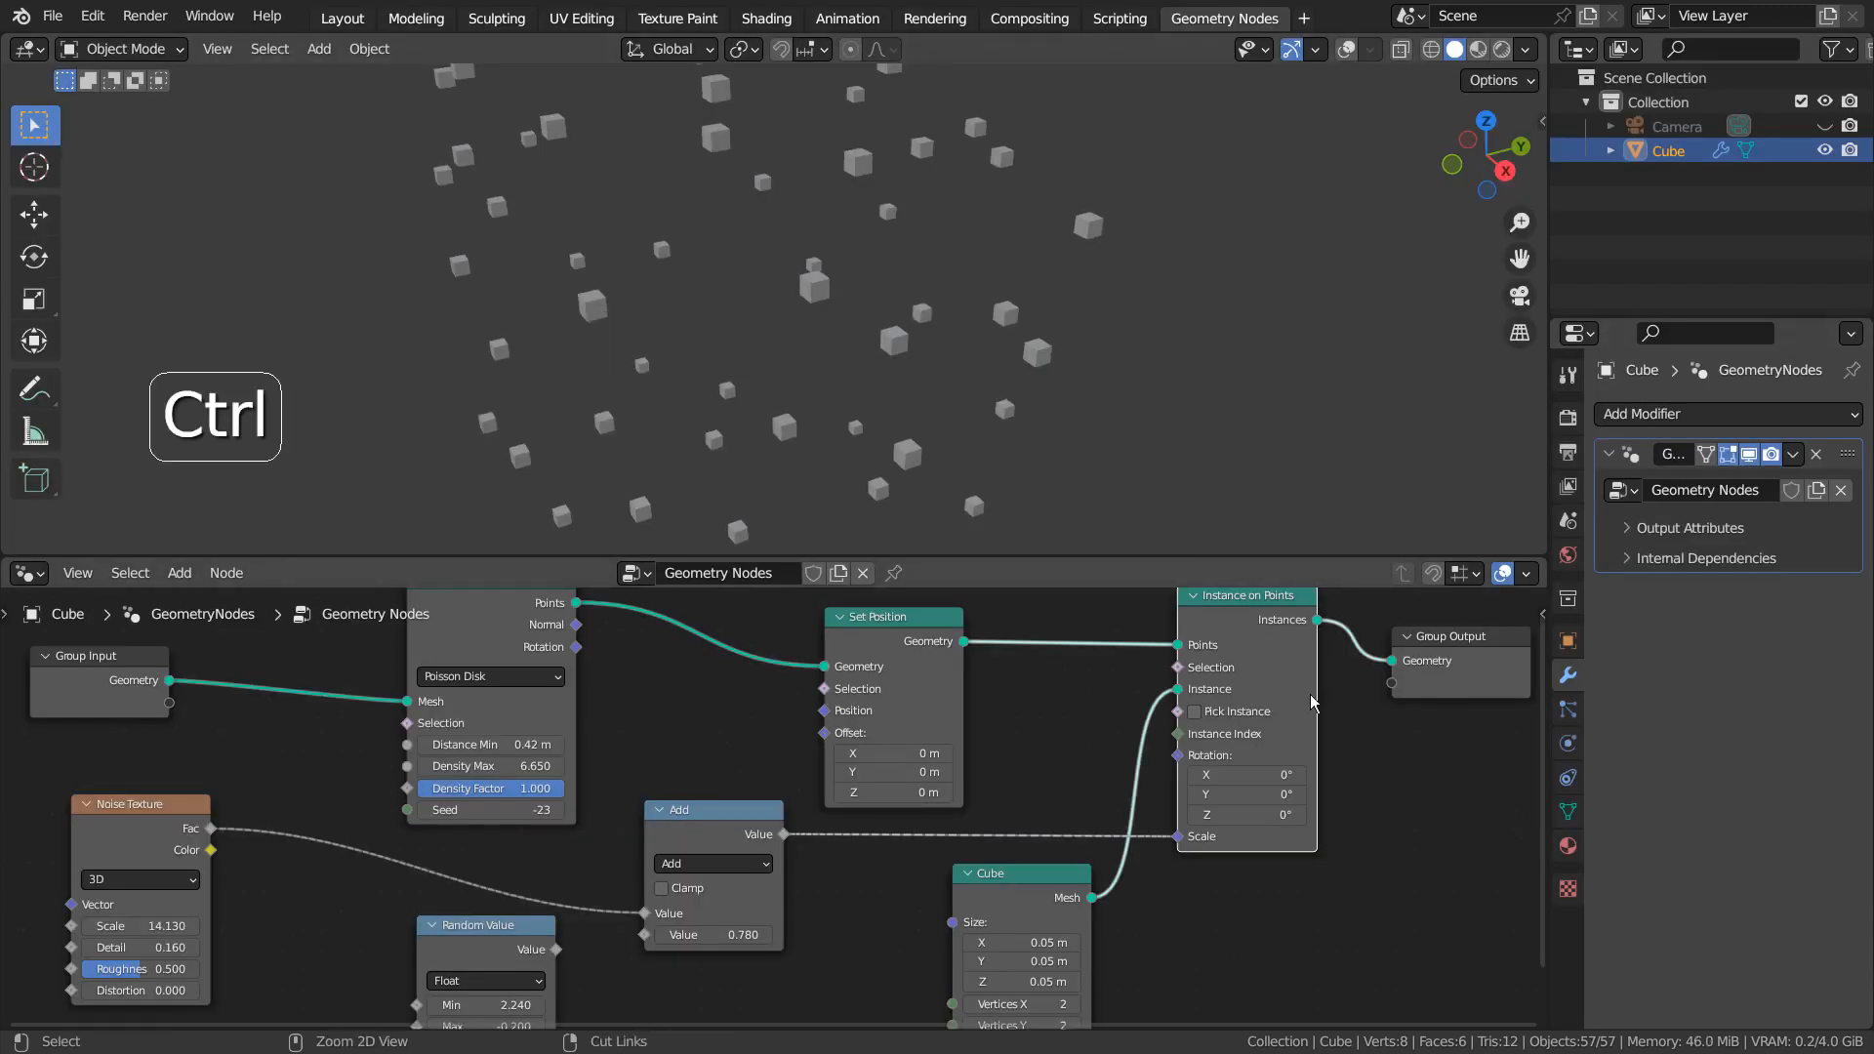
# Step: Trace the node chain back to Group Input, and toggle the modifier's viewport display off and on to compare the original cube with its instances
pyautogui.keyDown('ctrl'); pyautogui.moveTo(1298, 681); pyautogui.dragTo(1296, 1020, button='middle'); pyautogui.keyUp('ctrl')
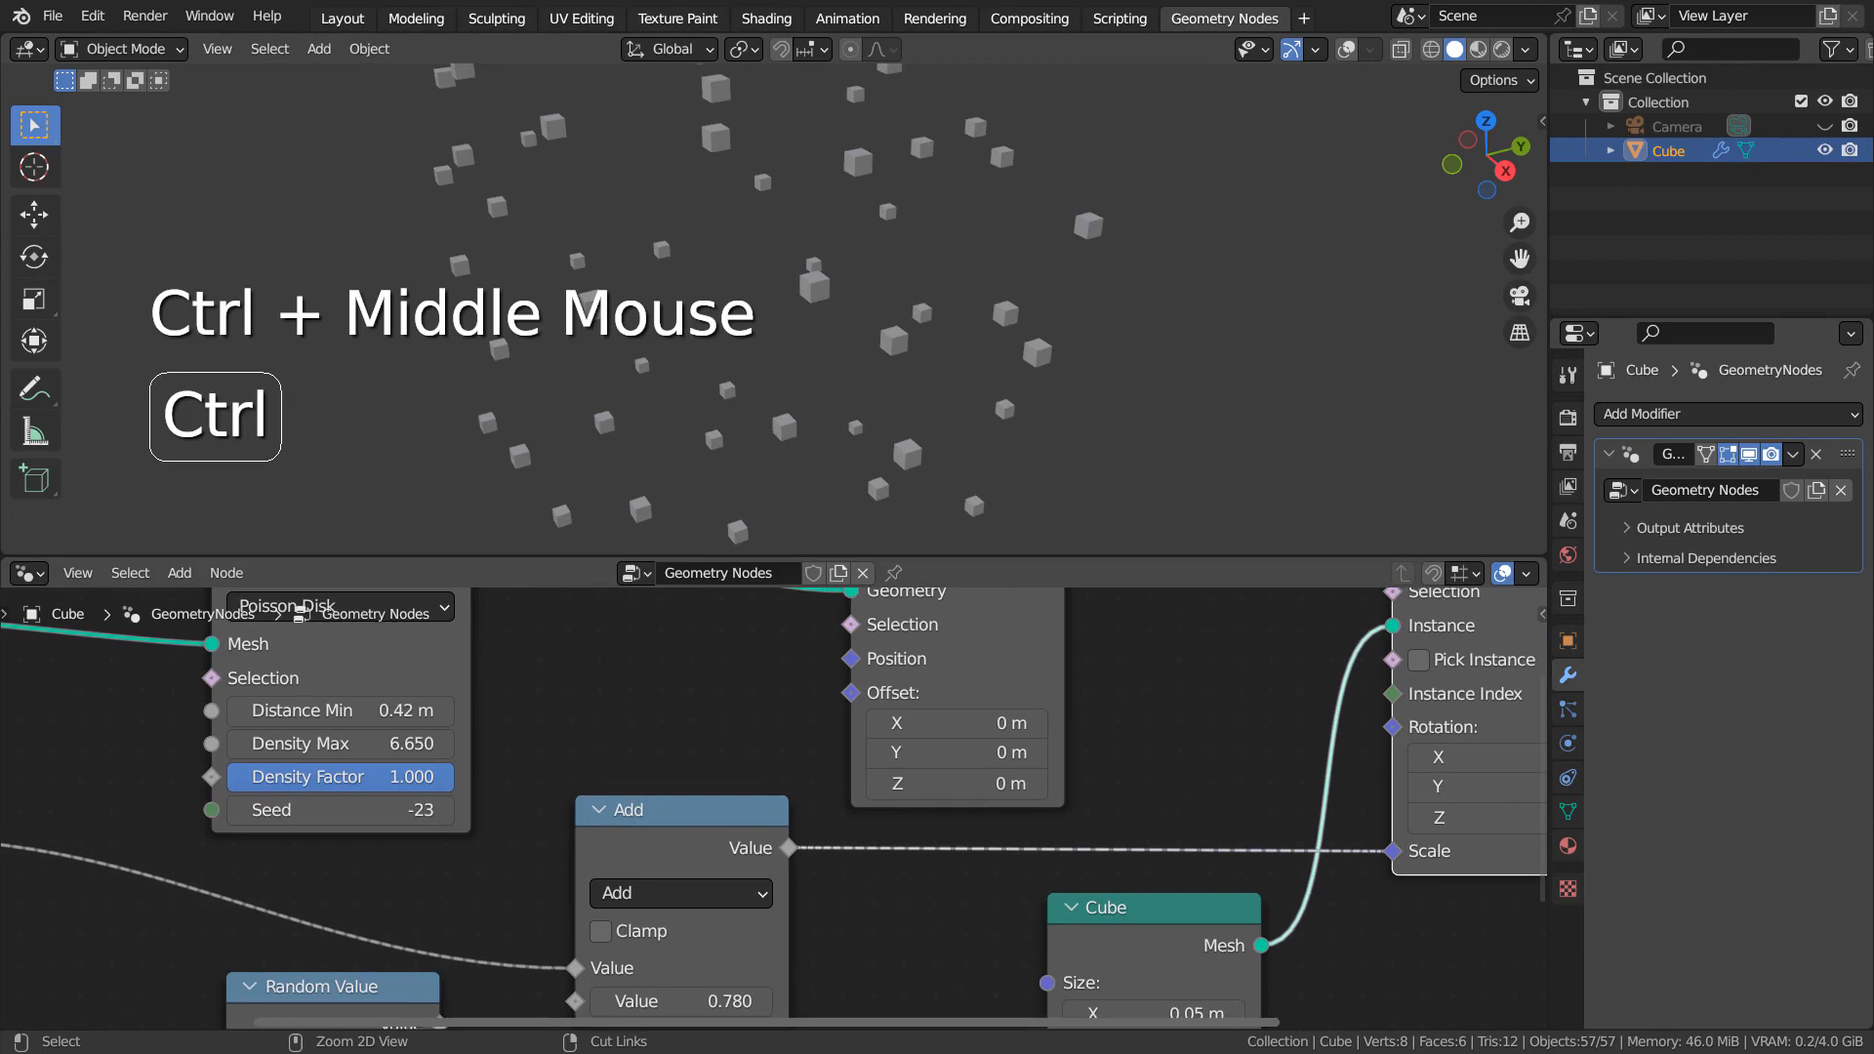
pyautogui.moveTo(1234, 760); pyautogui.dragTo(652, 903, button='middle')
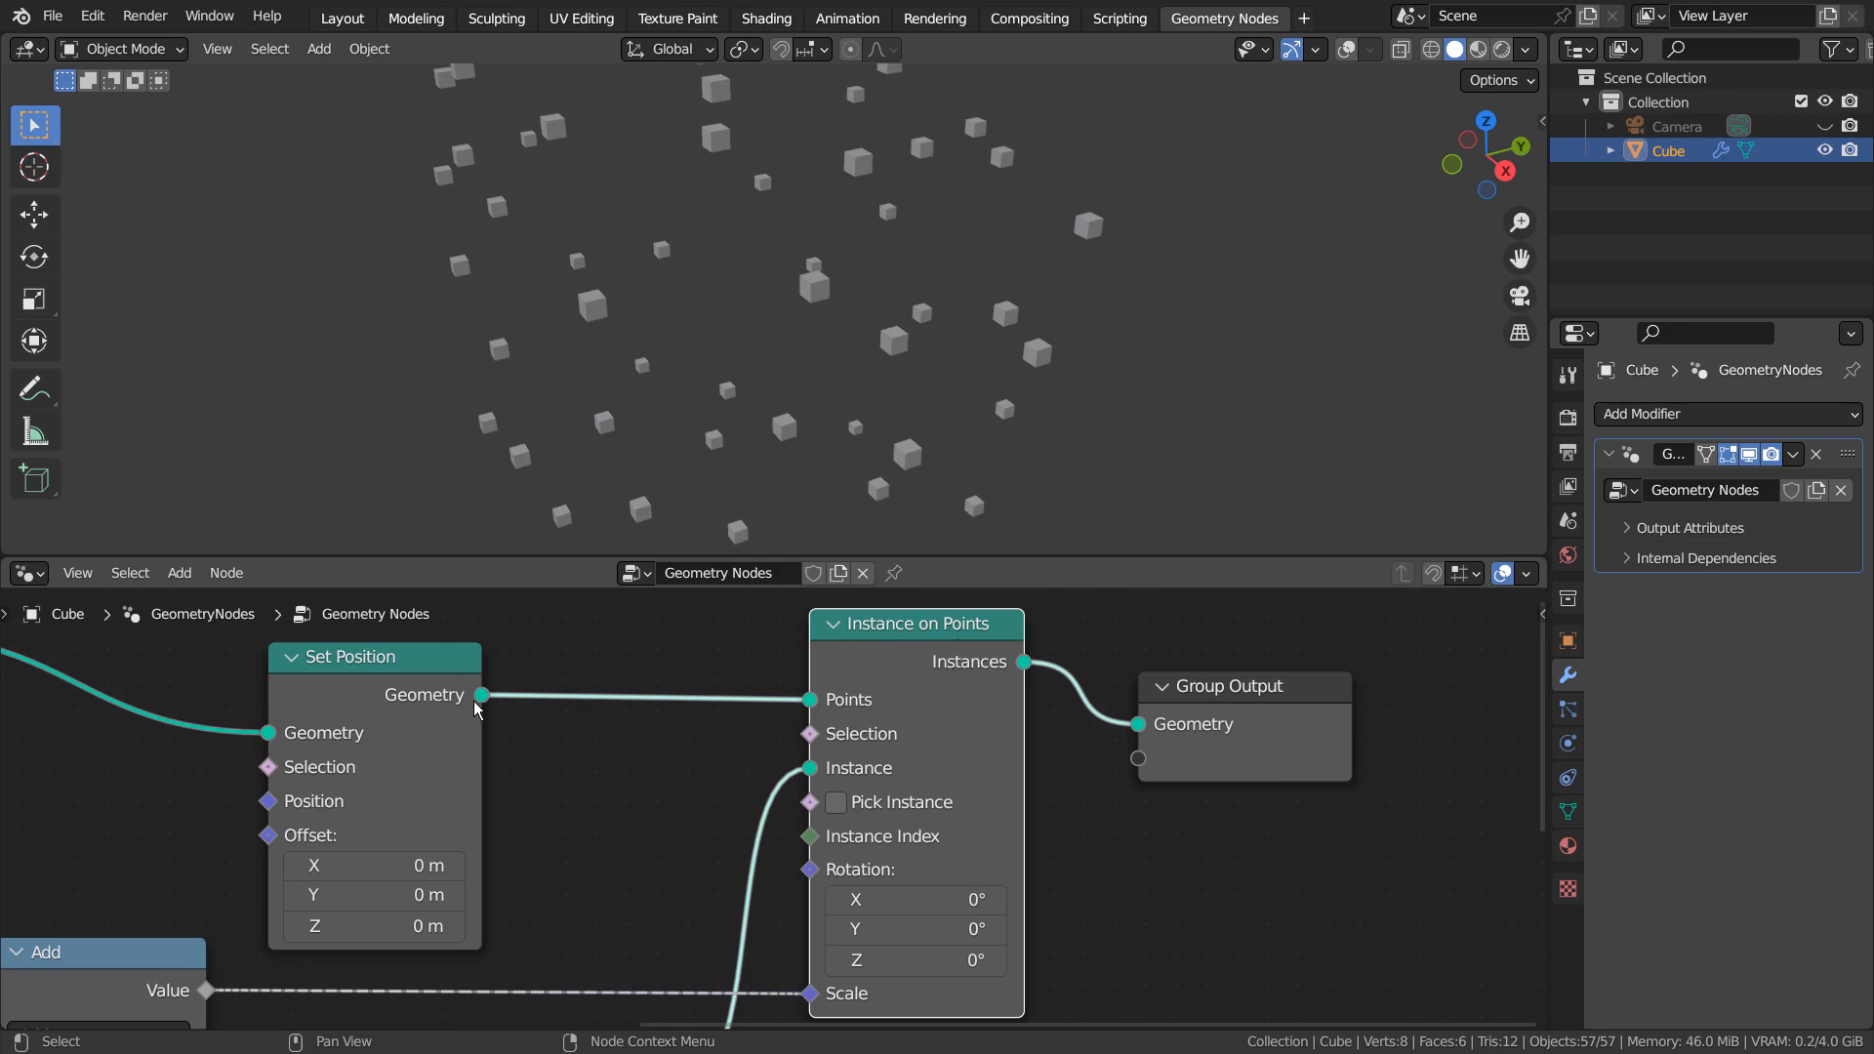
pyautogui.press('shift')
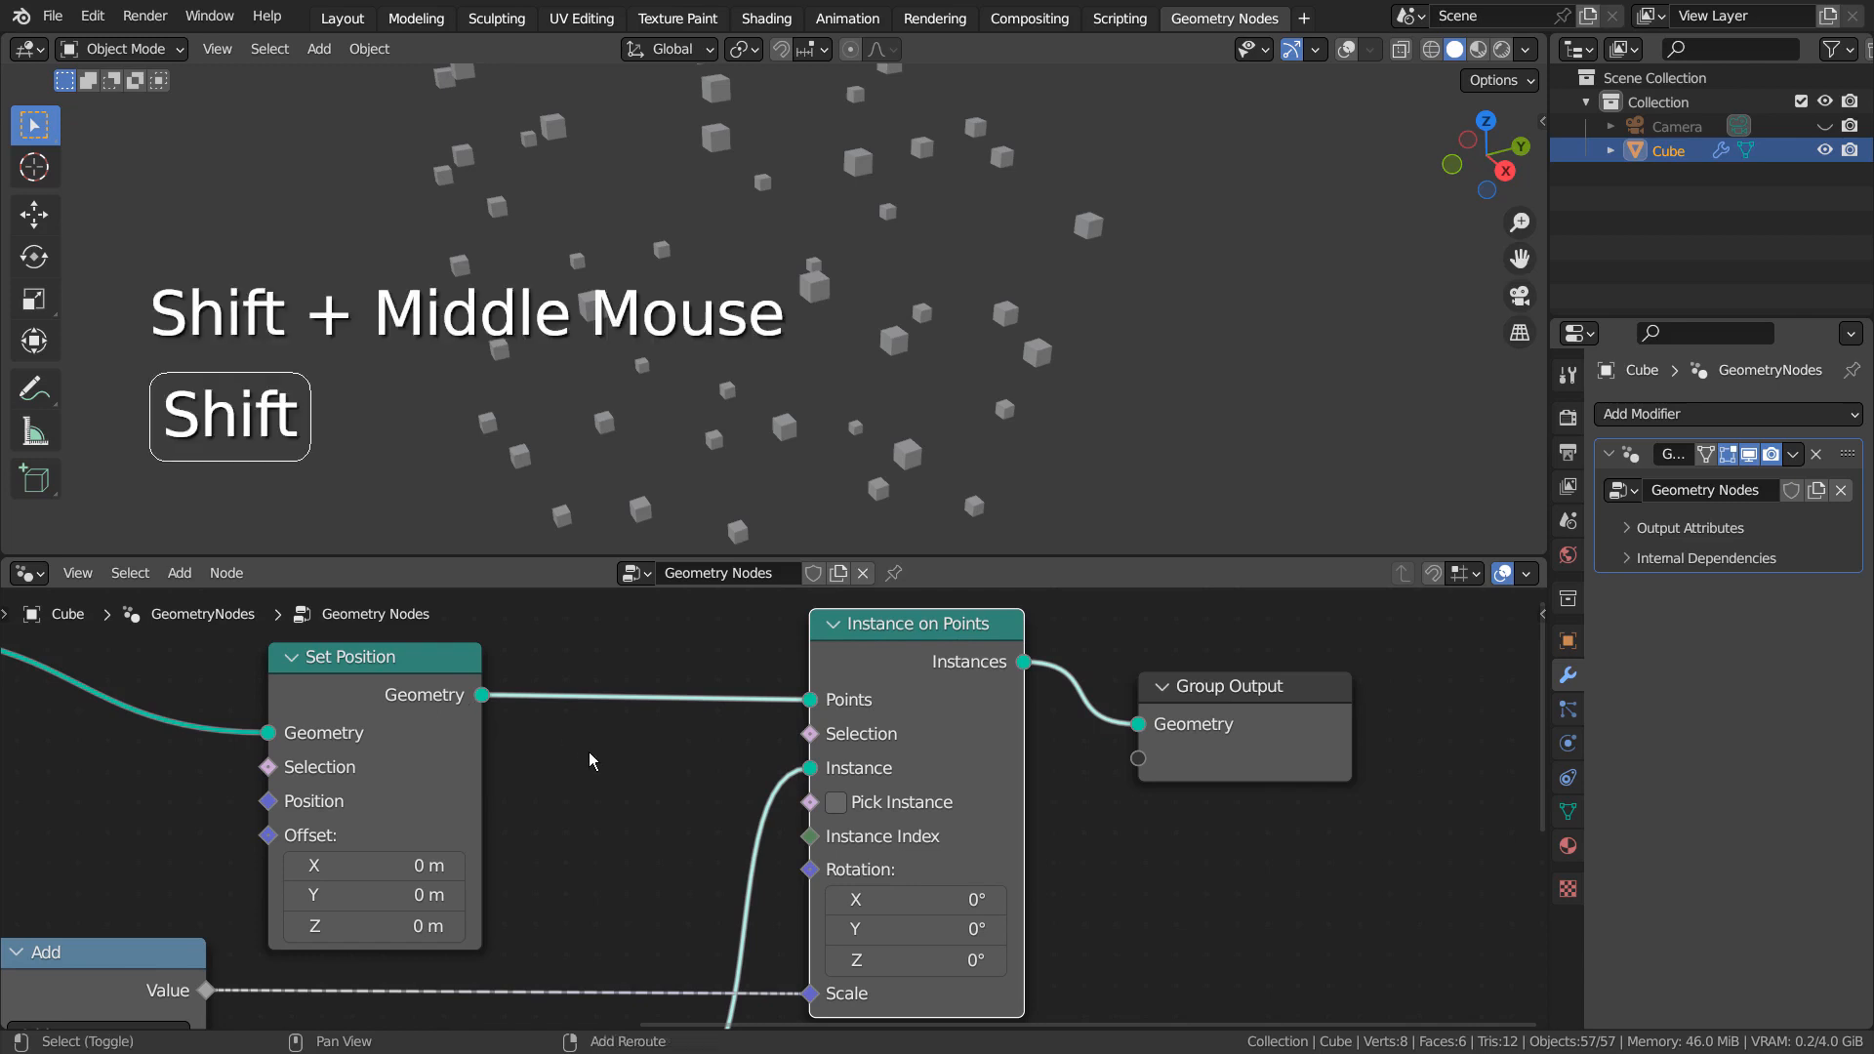
pyautogui.keyDown('shift'); pyautogui.moveTo(589, 760); pyautogui.dragTo(1344, 792, button='middle'); pyautogui.keyUp('shift')
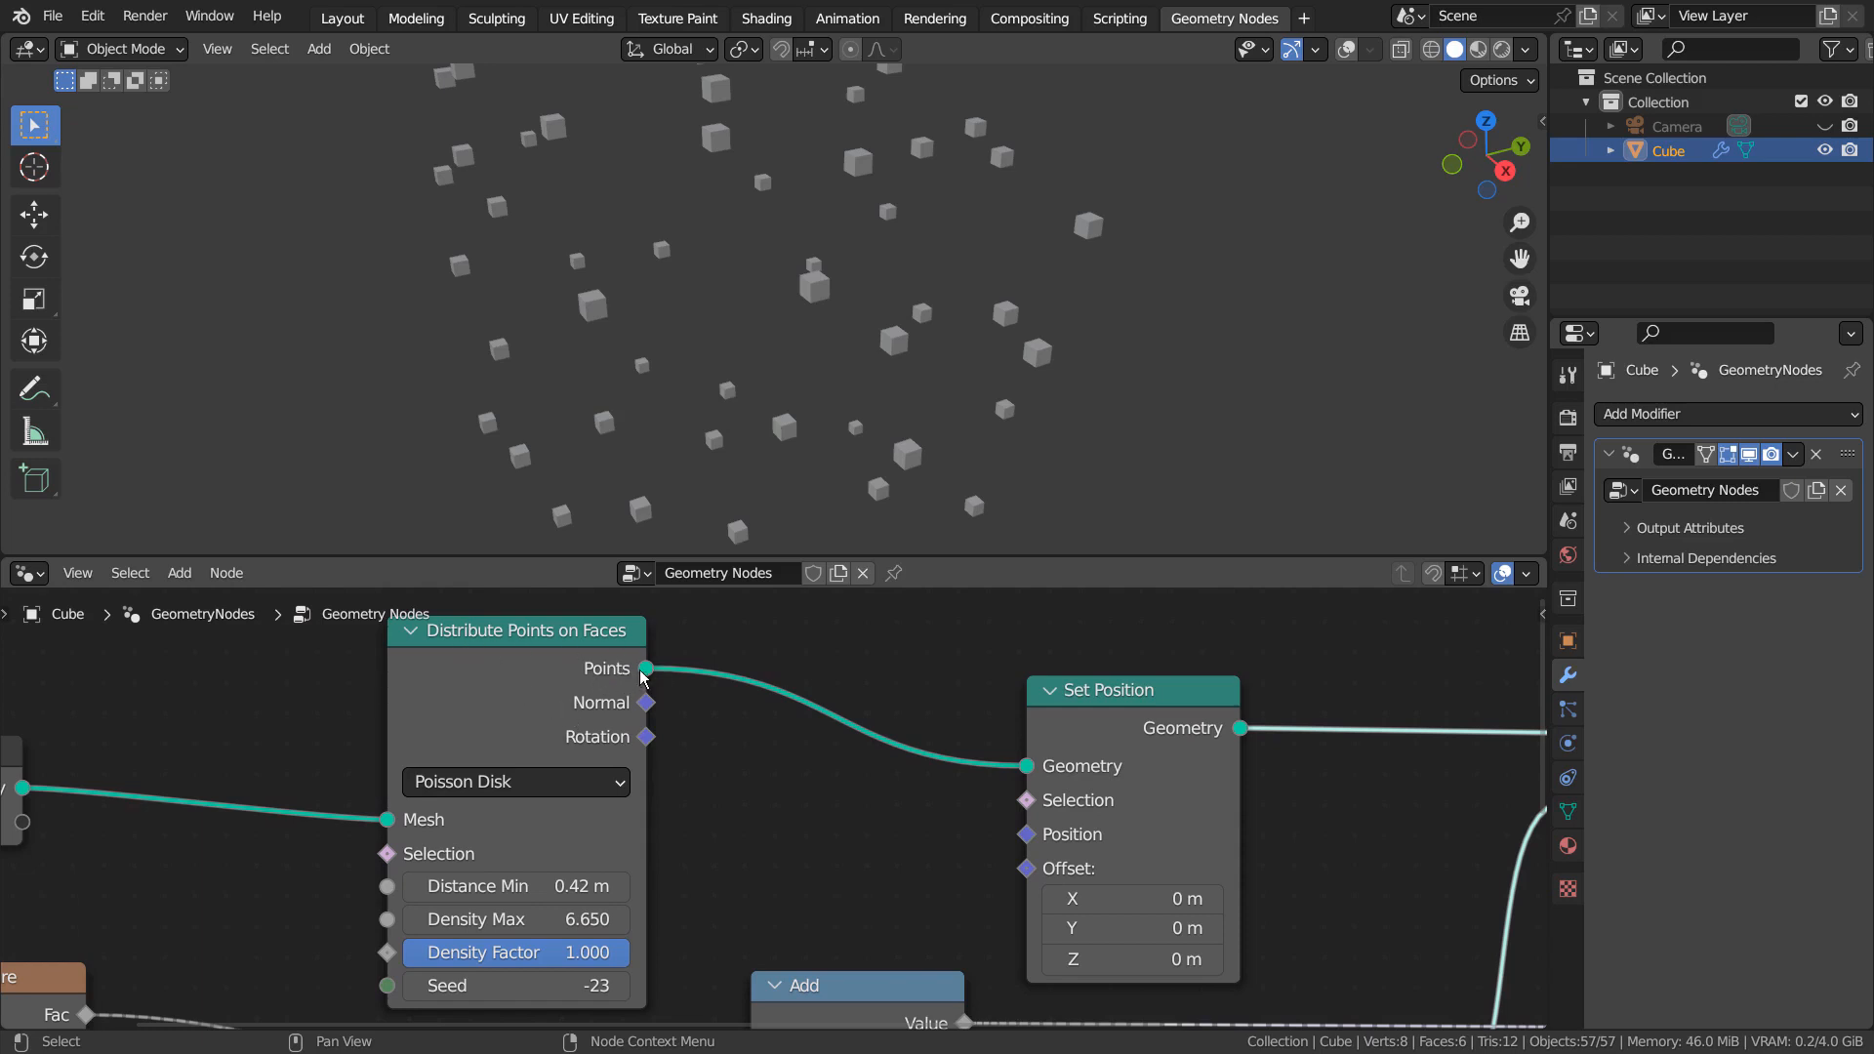
pyautogui.keyDown('shift'); pyautogui.moveTo(371, 742); pyautogui.dragTo(936, 736, button='middle'); pyautogui.keyUp('shift')
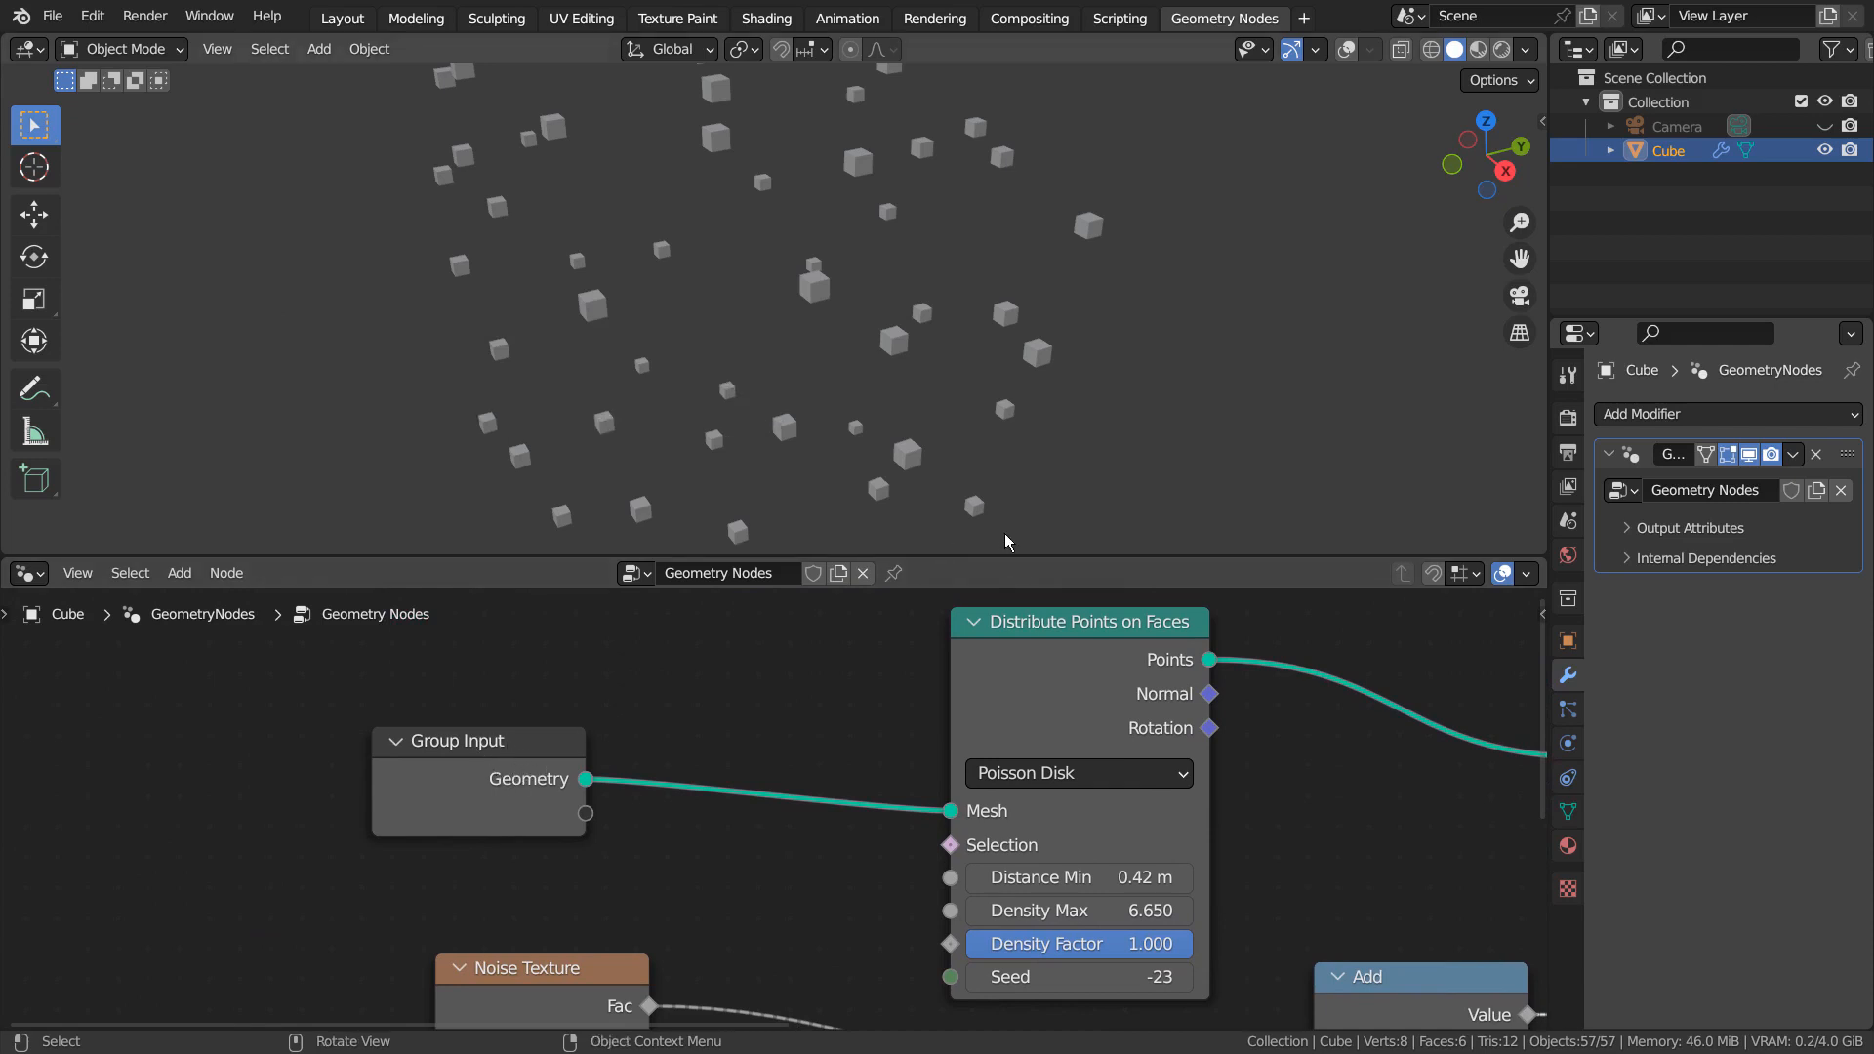
pyautogui.click(1747, 453)
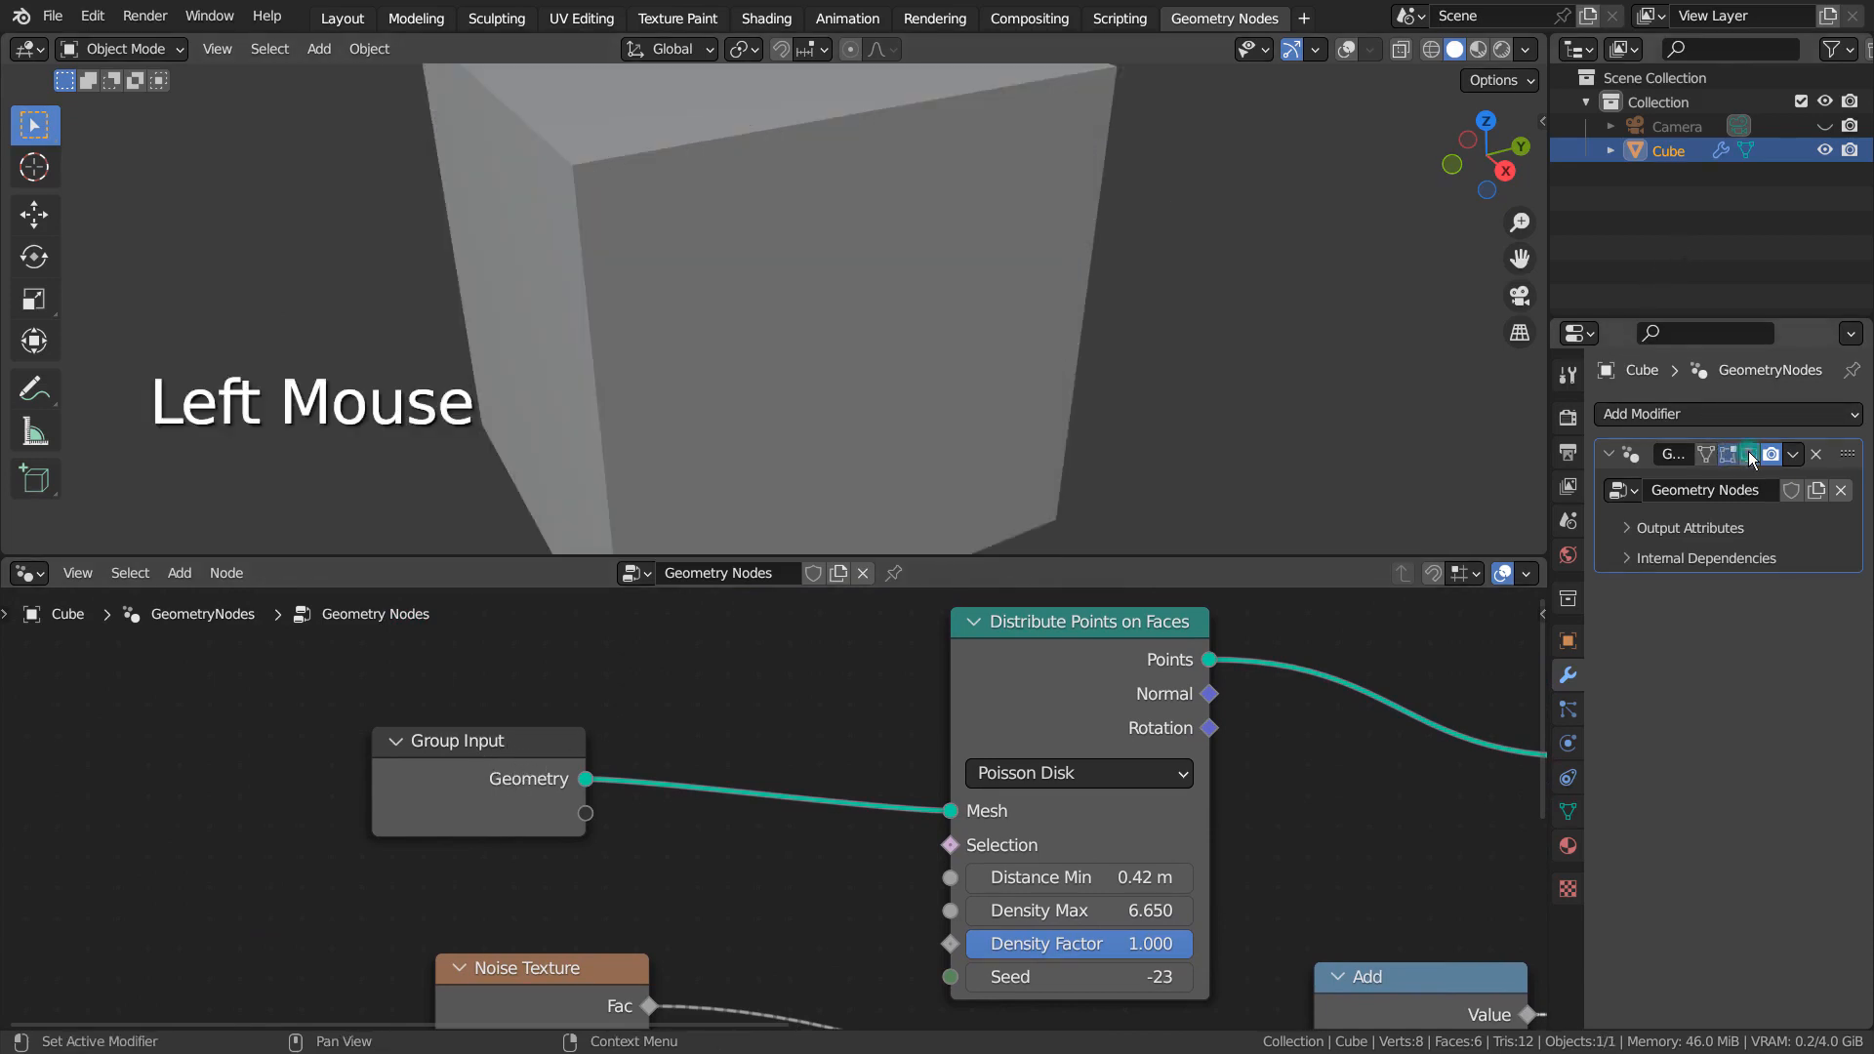
pyautogui.scroll(-3, 1286, 361)
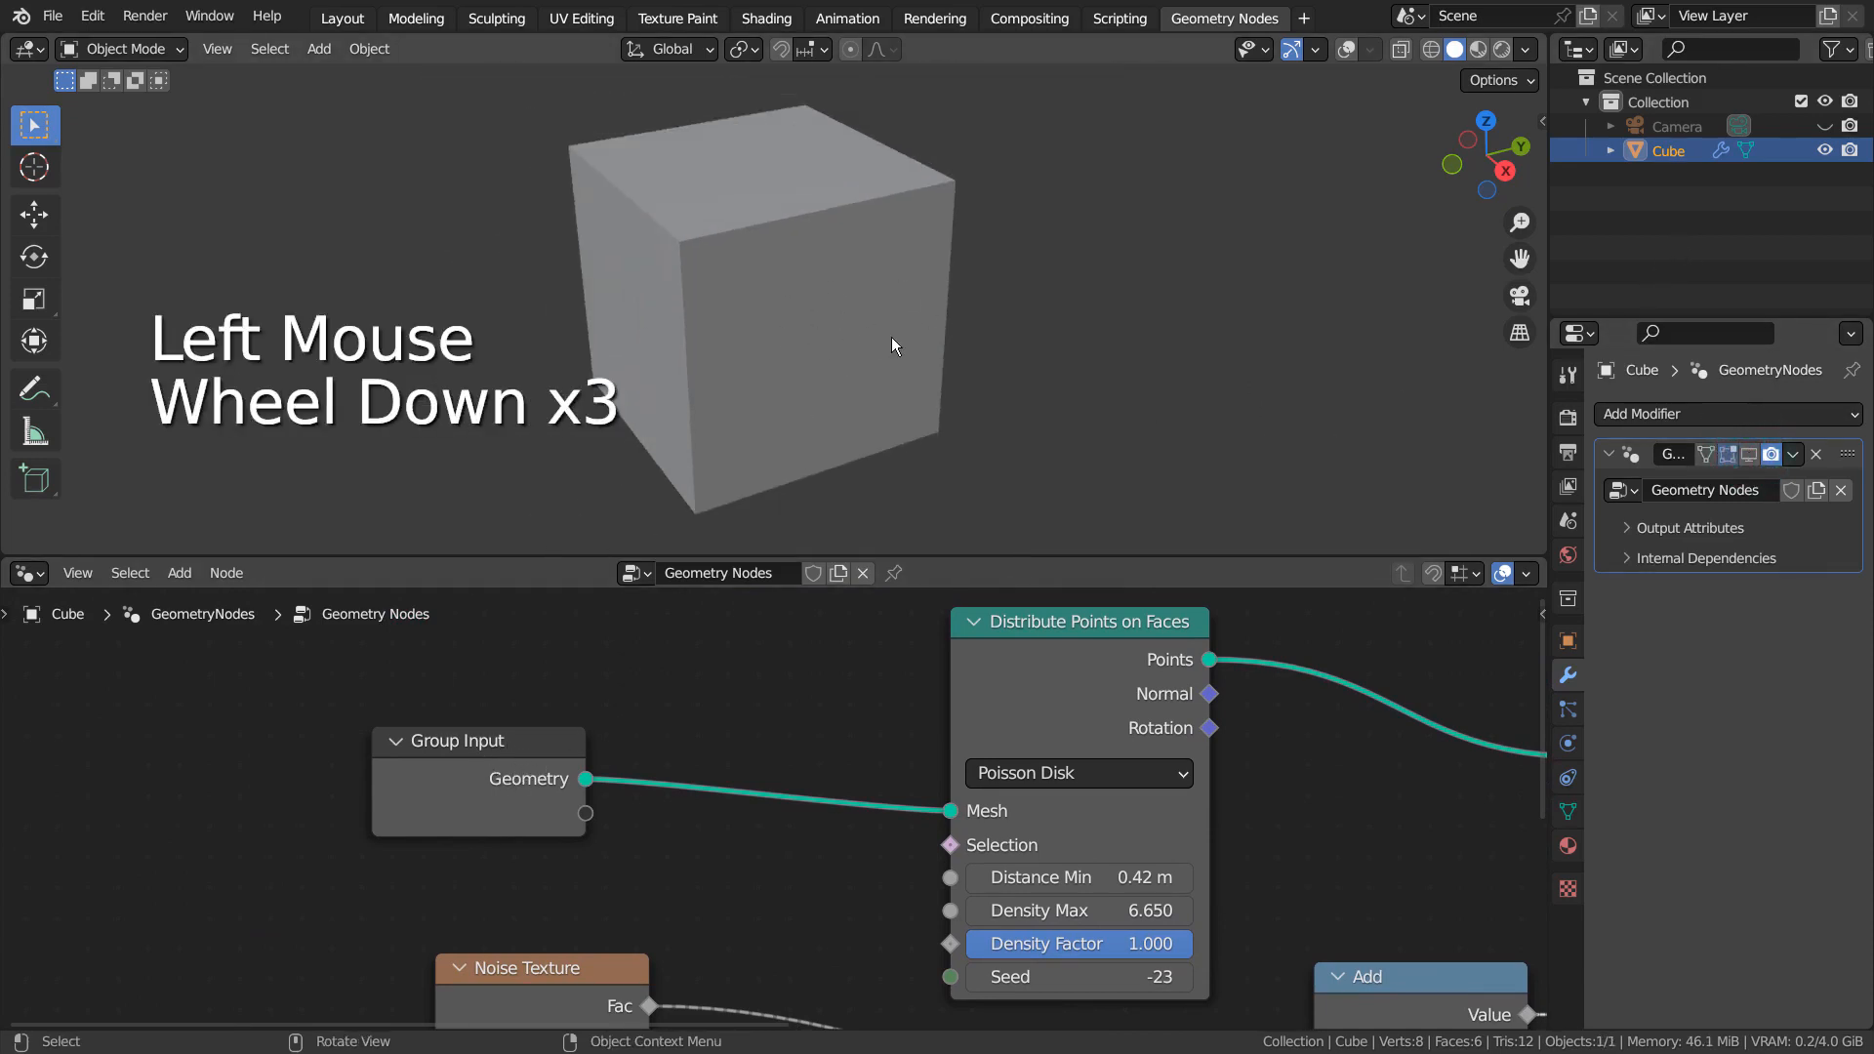
pyautogui.click(1752, 455)
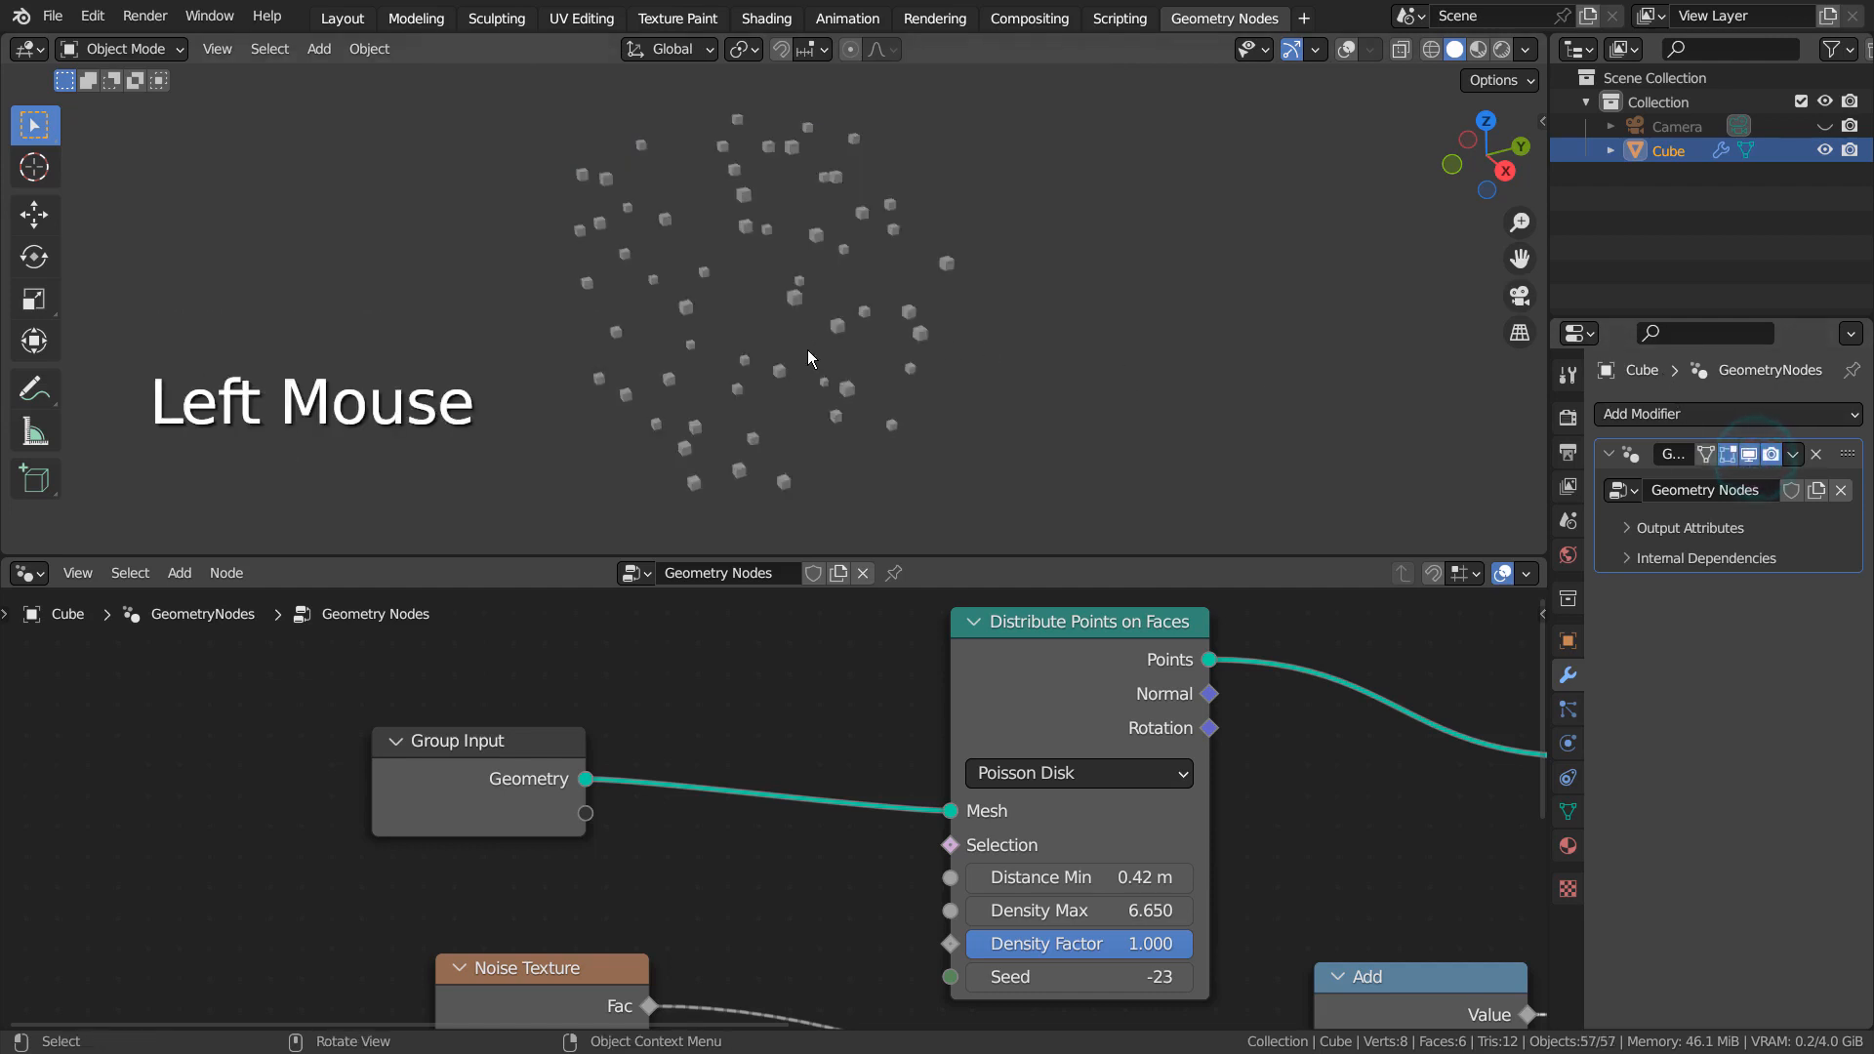
pyautogui.moveTo(806, 349); pyautogui.dragTo(963, 388, button='middle')
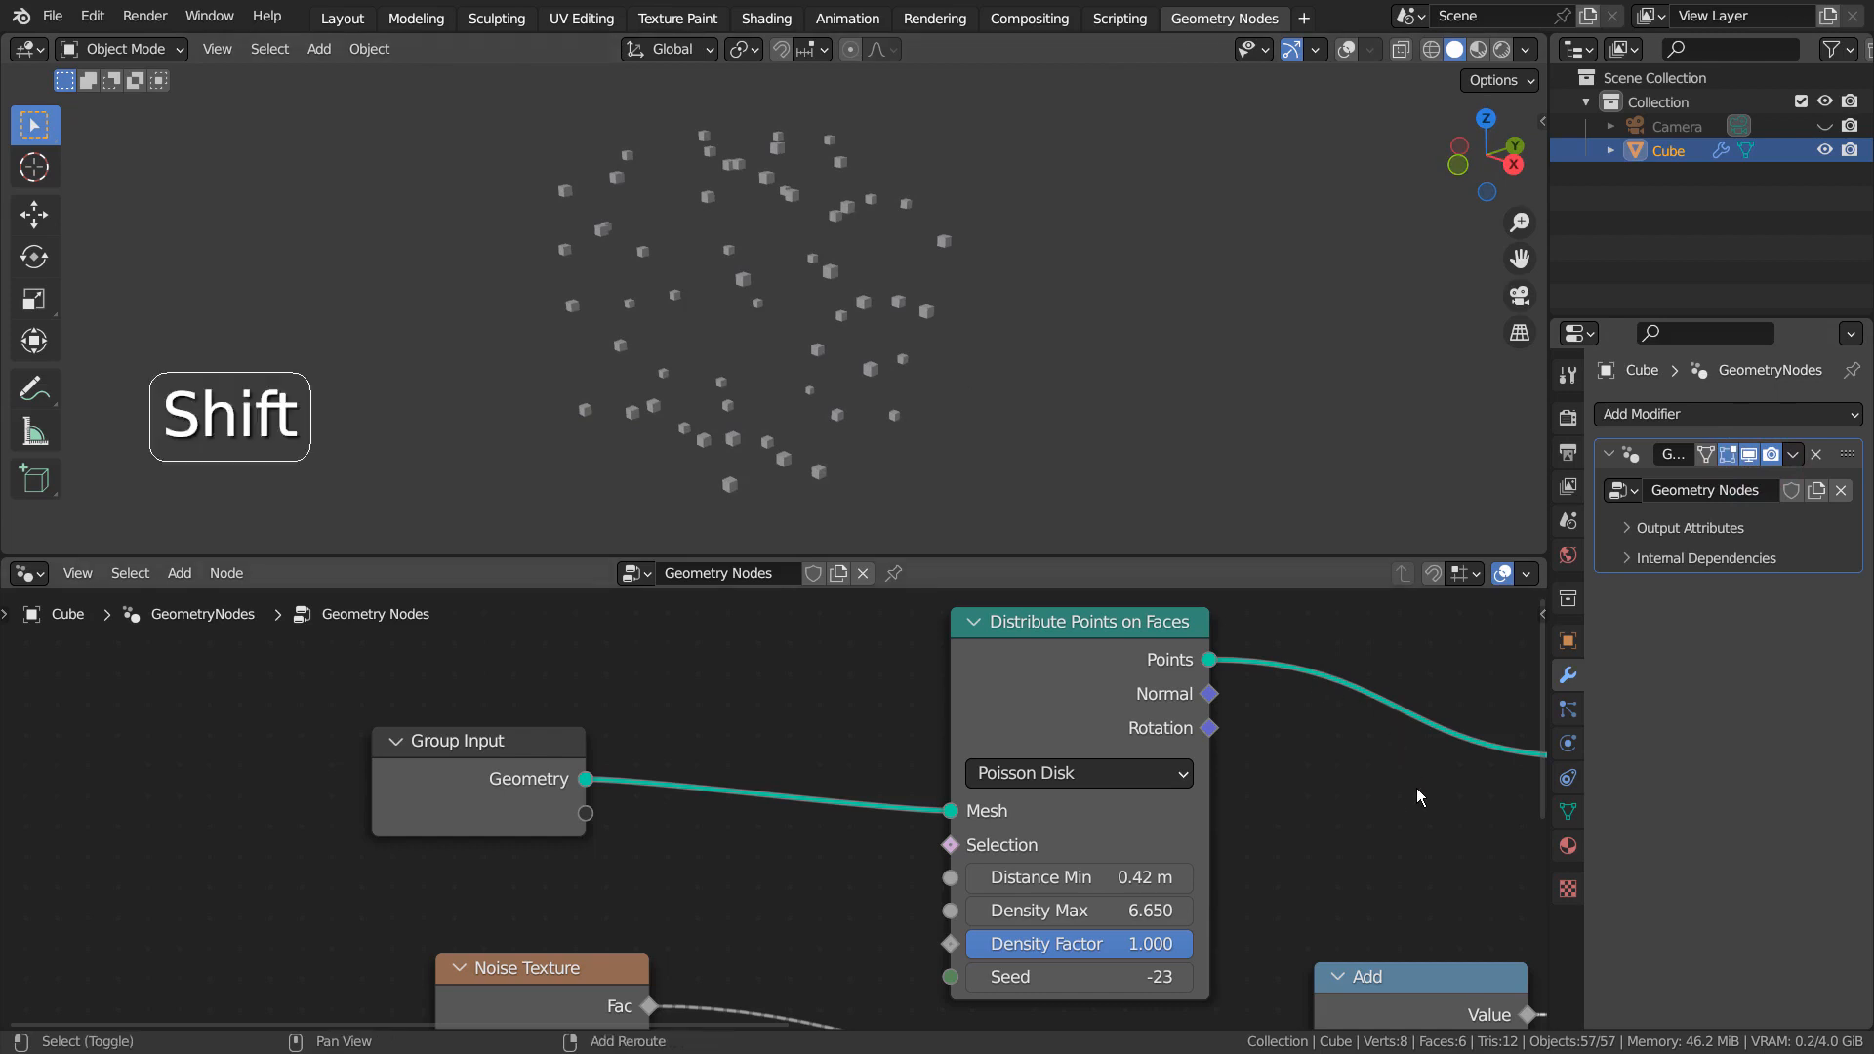
# Step: Add a Cylinder mesh primitive node beside the Cube node
pyautogui.keyDown('shift'); pyautogui.moveTo(1418, 798); pyautogui.dragTo(966, 808, button='middle'); pyautogui.keyUp('shift')
pyautogui.keyDown('shift'); pyautogui.moveTo(1392, 849); pyautogui.dragTo(878, 816, button='middle'); pyautogui.keyUp('shift')
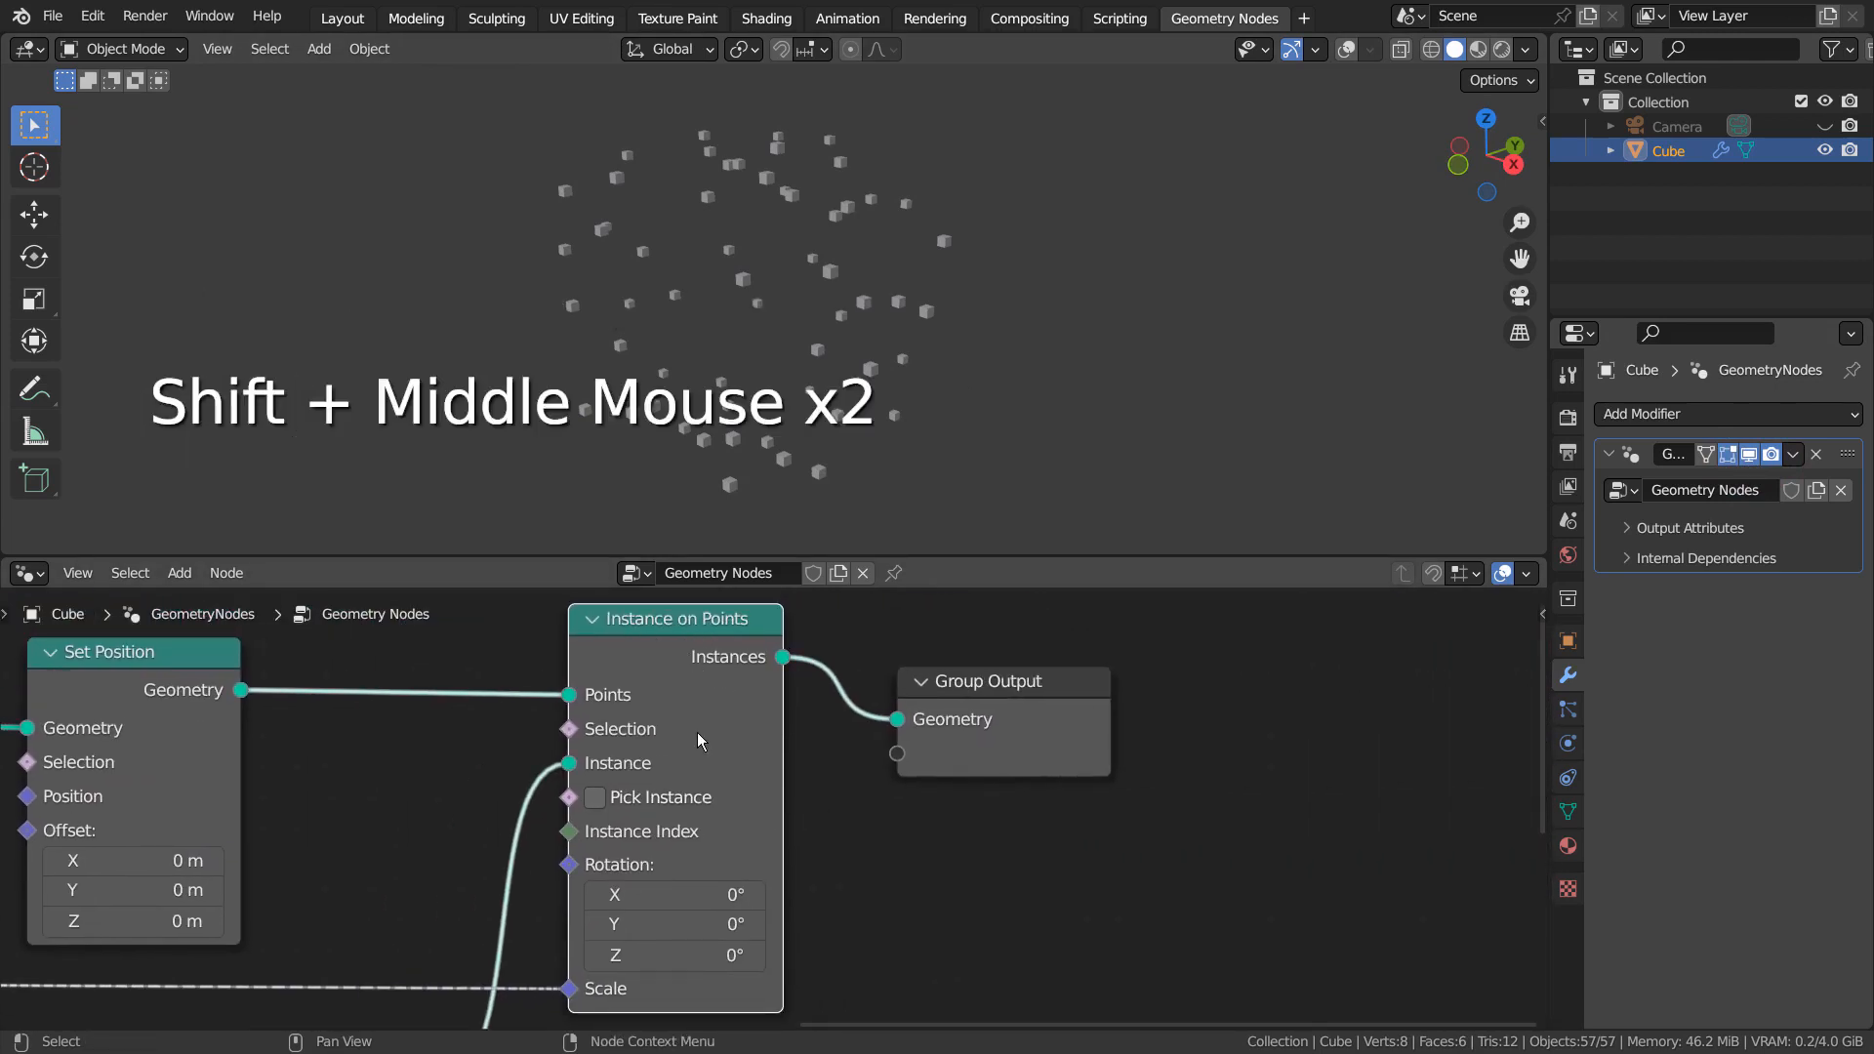
pyautogui.keyDown('shift'); pyautogui.moveTo(567, 950); pyautogui.dragTo(1126, 807, button='middle'); pyautogui.keyUp('shift')
pyautogui.keyDown('shift'); pyautogui.moveTo(811, 950); pyautogui.dragTo(899, 719, button='middle'); pyautogui.keyUp('shift')
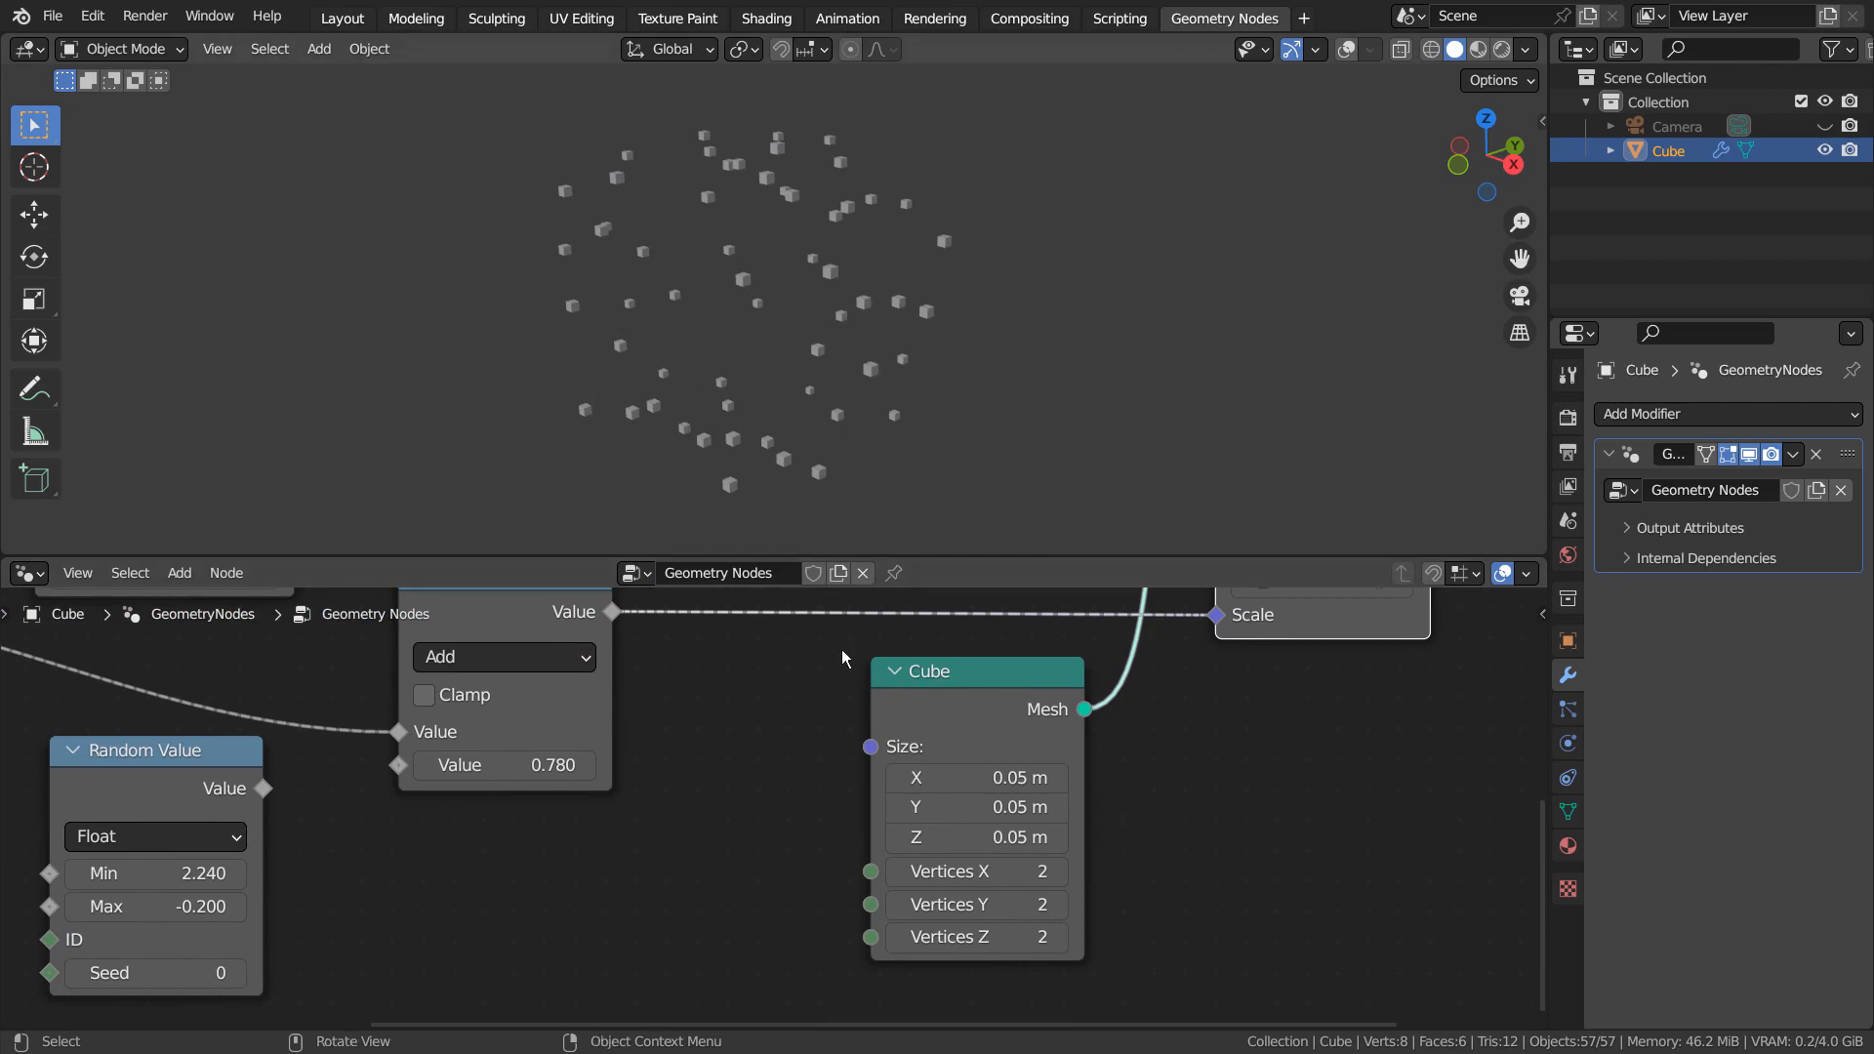
pyautogui.click(736, 704)
pyautogui.hotkey('shift', 'a')
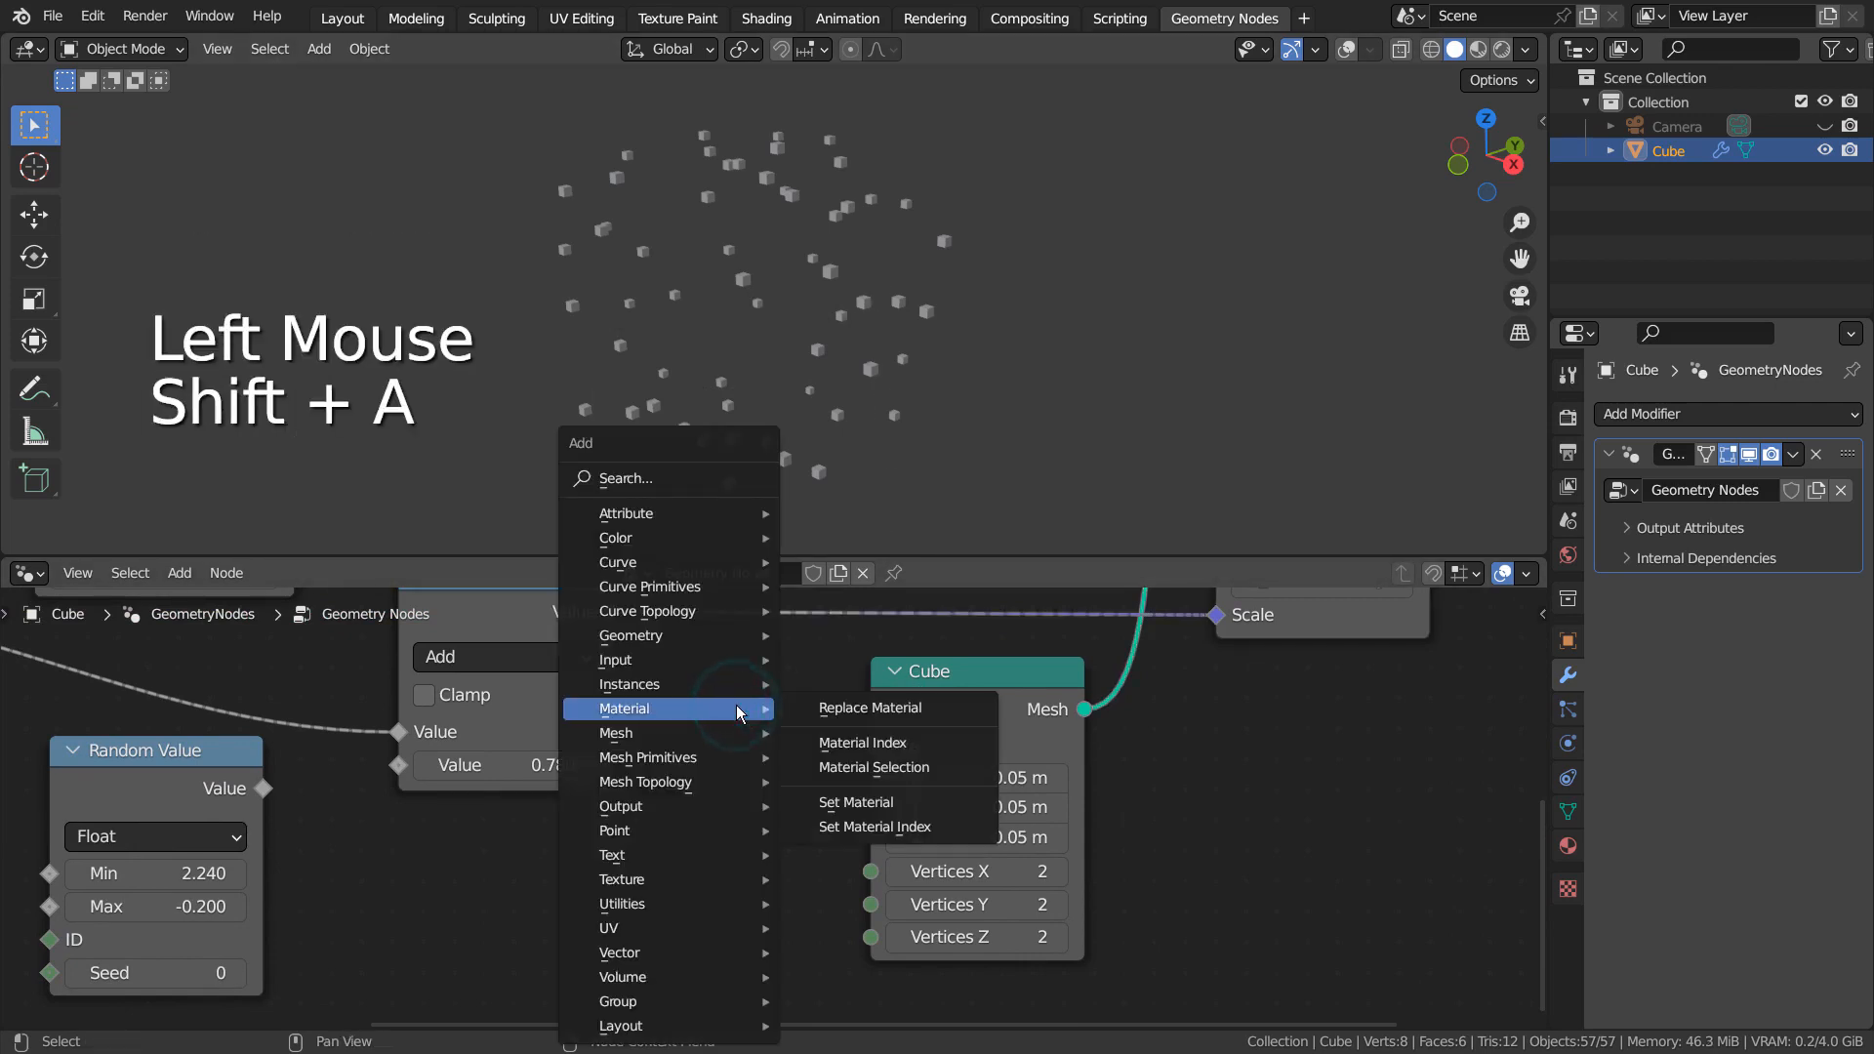
pyautogui.moveTo(734, 760)
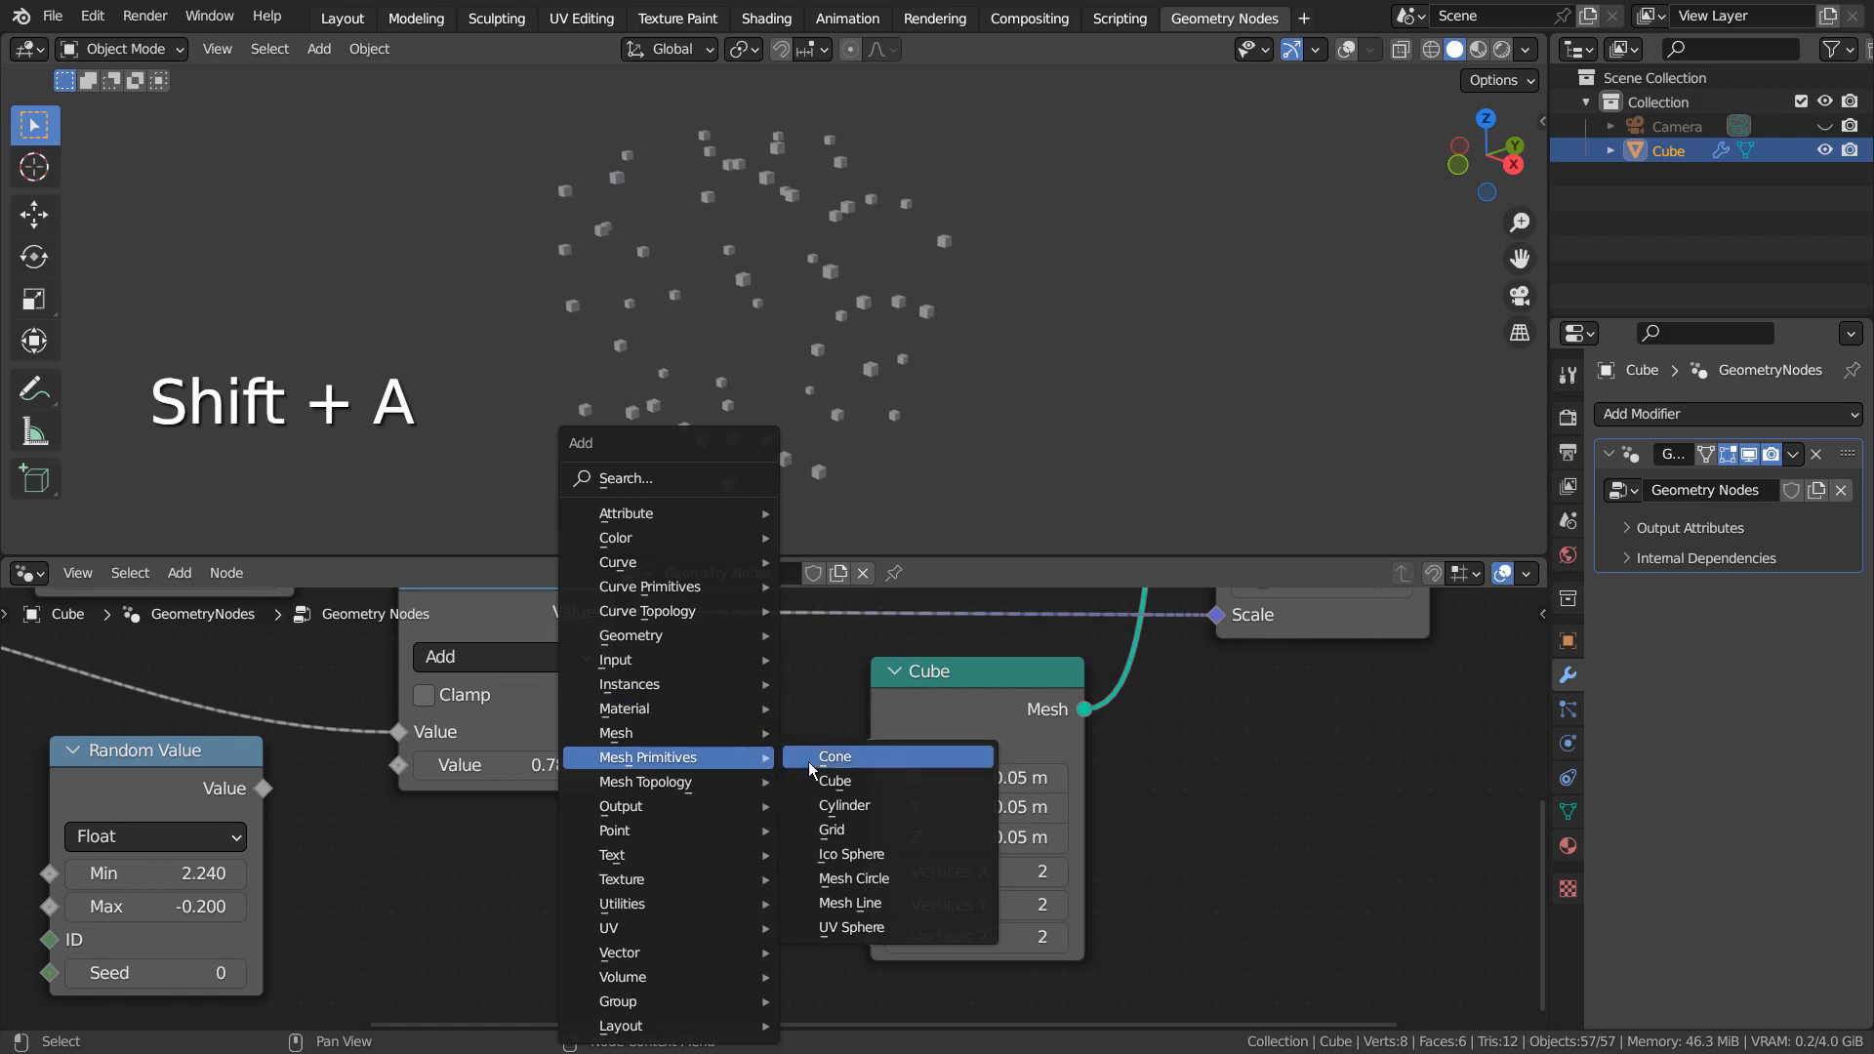
pyautogui.click(845, 805)
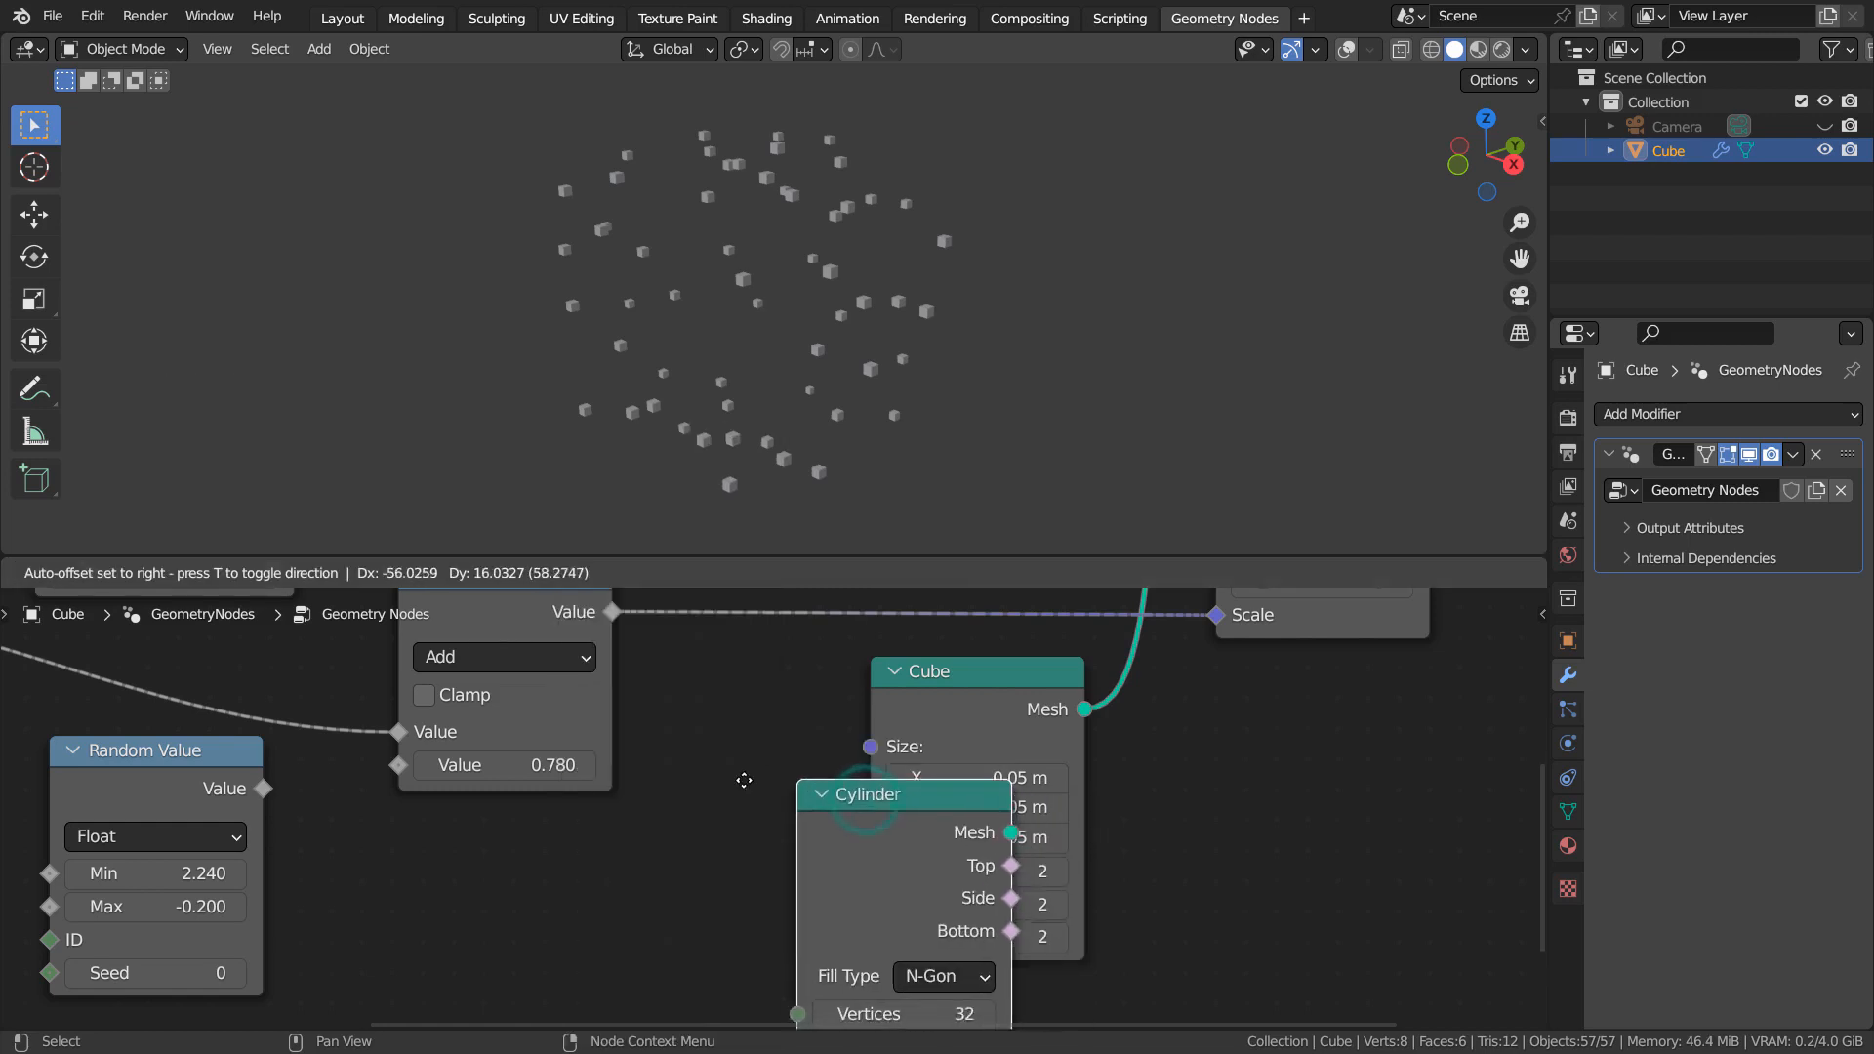
pyautogui.click(663, 711)
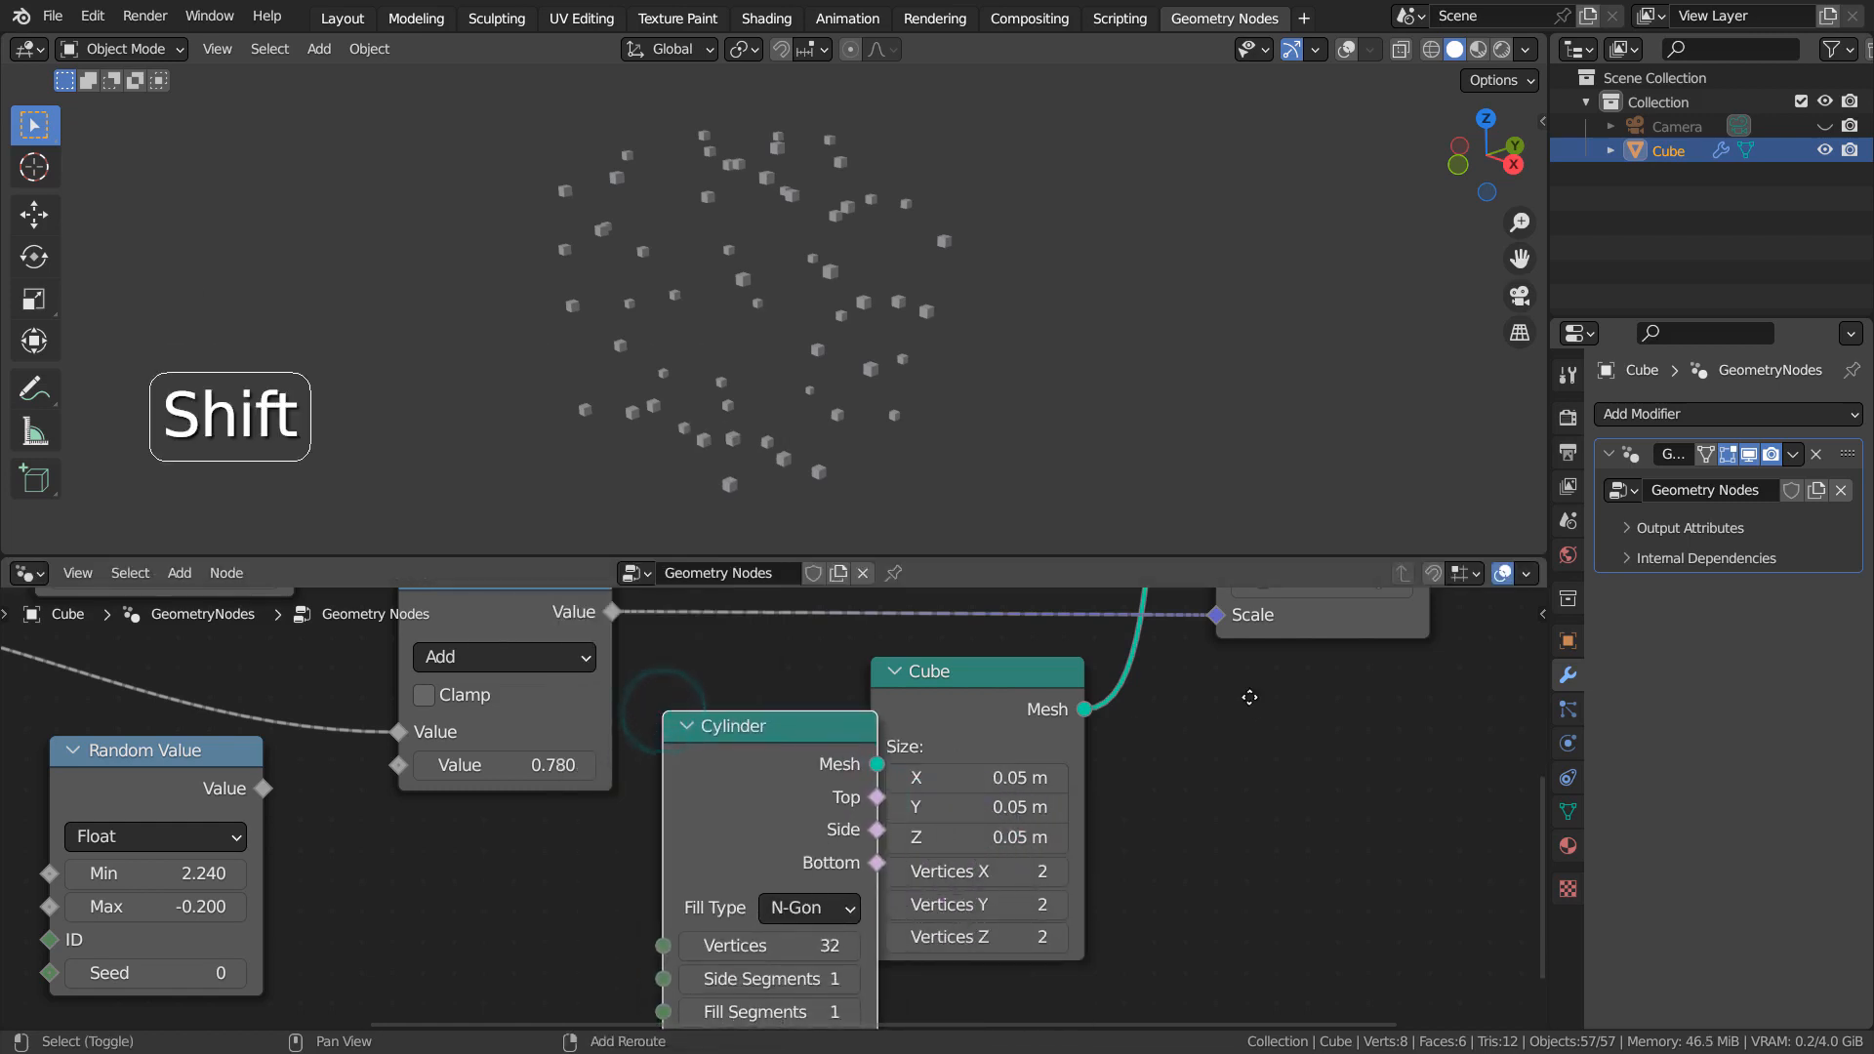
# Step: Connect the Cylinder node's Mesh output to the Instance input of Instance on Points
pyautogui.keyDown('shift'); pyautogui.moveTo(1207, 729); pyautogui.dragTo(1110, 906, button='middle'); pyautogui.keyUp('shift')
pyautogui.click(841, 902)
pyautogui.moveTo(779, 942); pyautogui.dragTo(1109, 728)
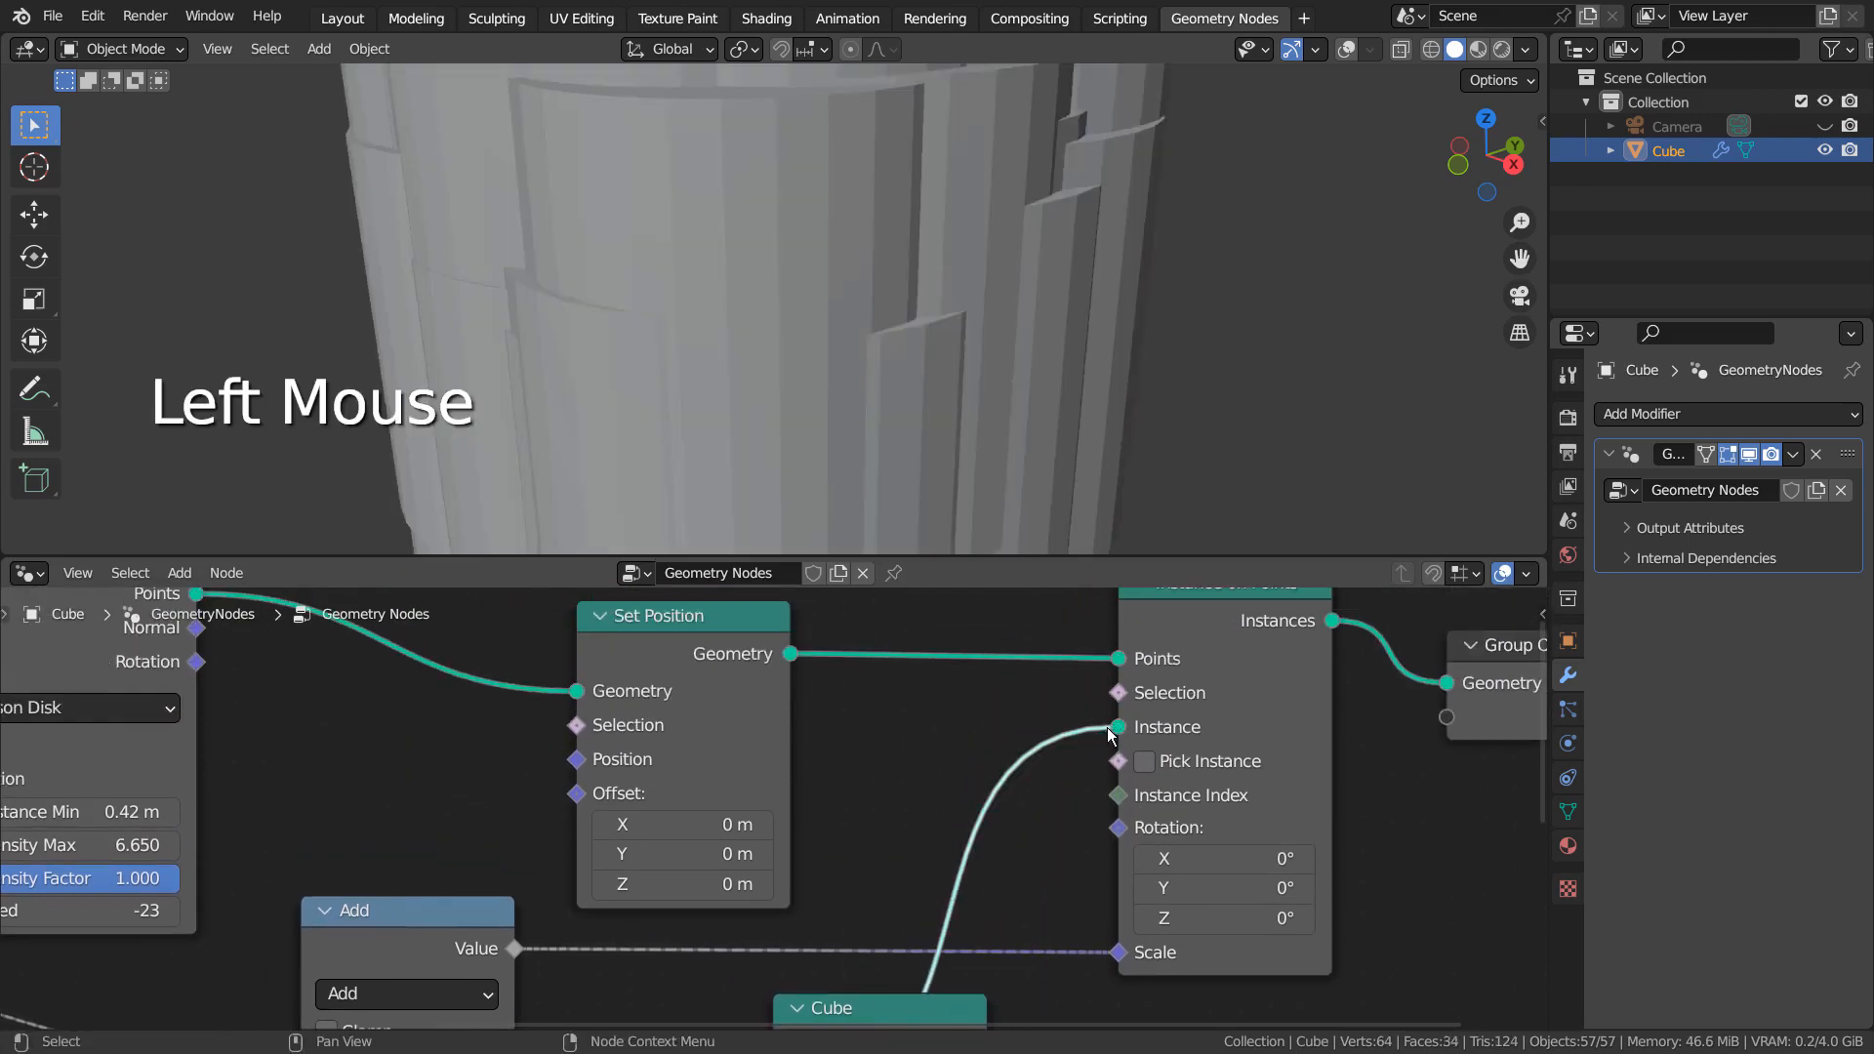
# Step: Set the Cylinder node's radius to 0.05 m and its depth to 0.1 m
pyautogui.keyDown('shift'); pyautogui.moveTo(787, 1021); pyautogui.dragTo(1154, 792, button='middle'); pyautogui.keyUp('shift')
pyautogui.keyDown('shift'); pyautogui.moveTo(1058, 940); pyautogui.dragTo(1062, 822, button='middle'); pyautogui.keyUp('shift')
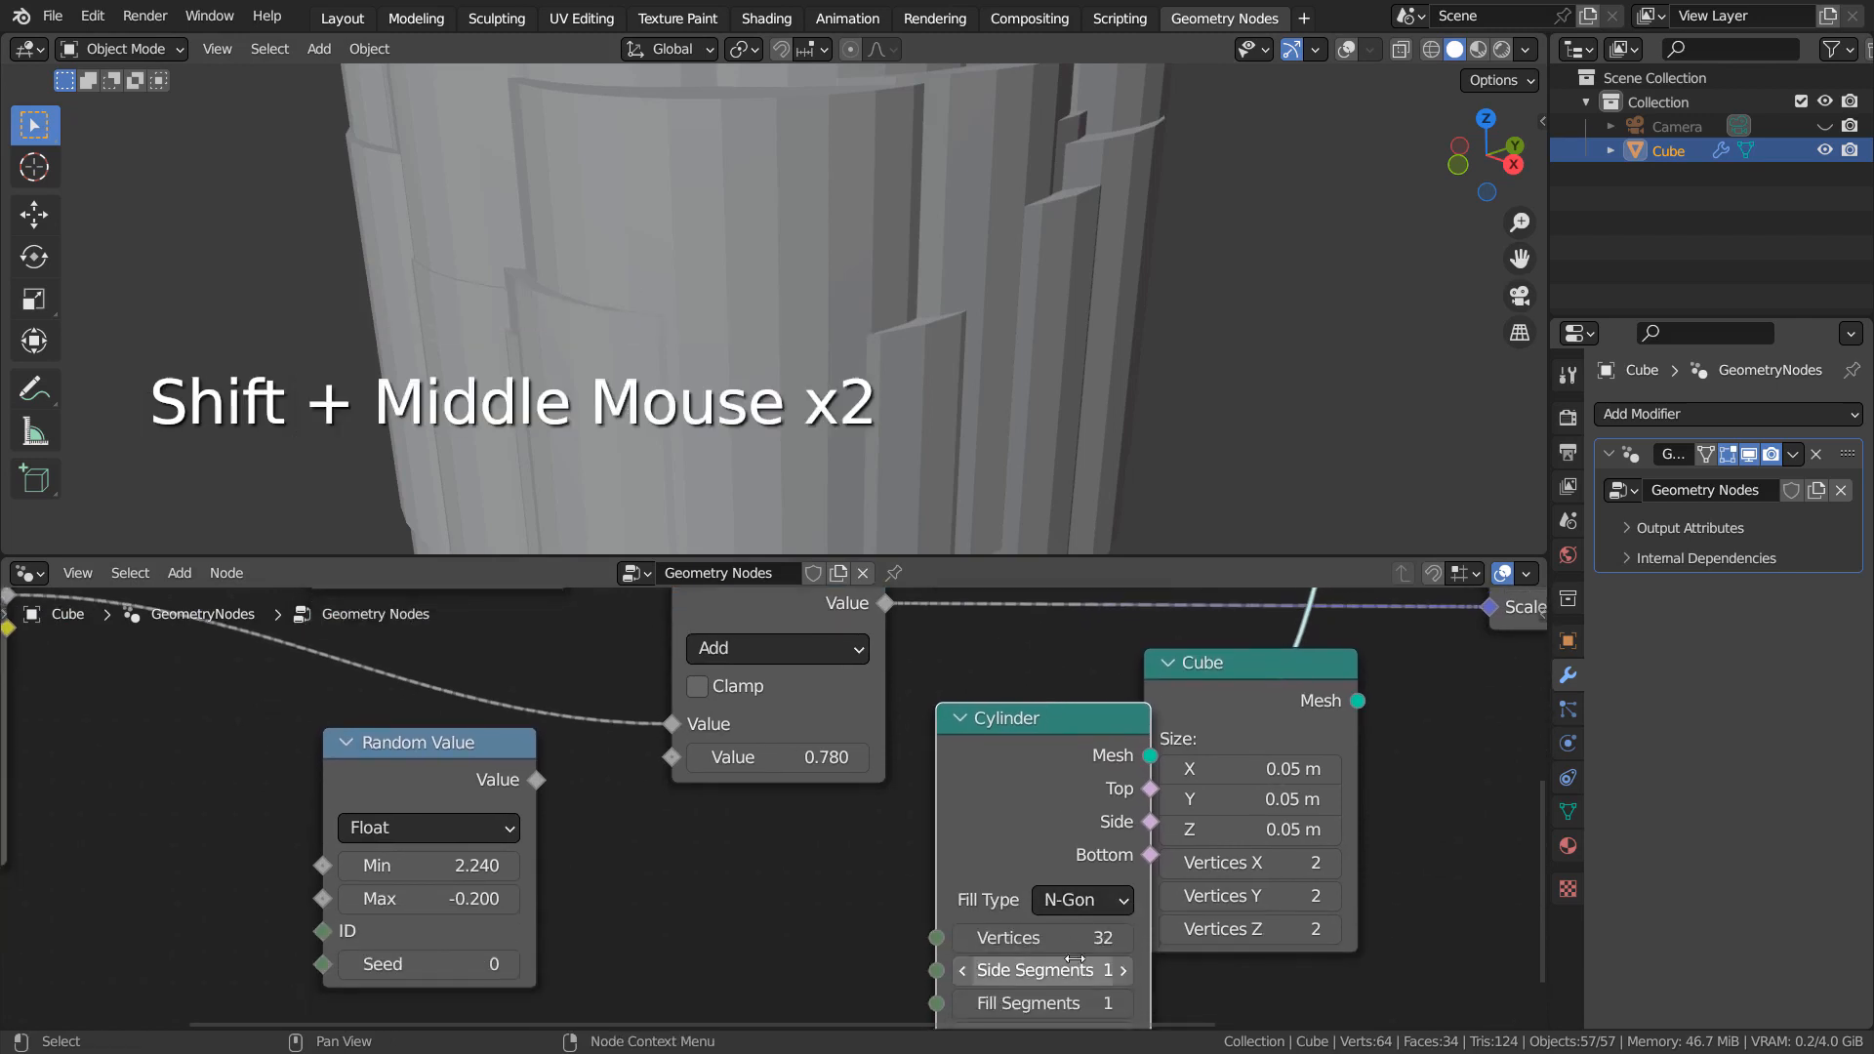
pyautogui.keyDown('shift'); pyautogui.moveTo(1128, 943); pyautogui.dragTo(1018, 803, button='middle'); pyautogui.keyUp('shift')
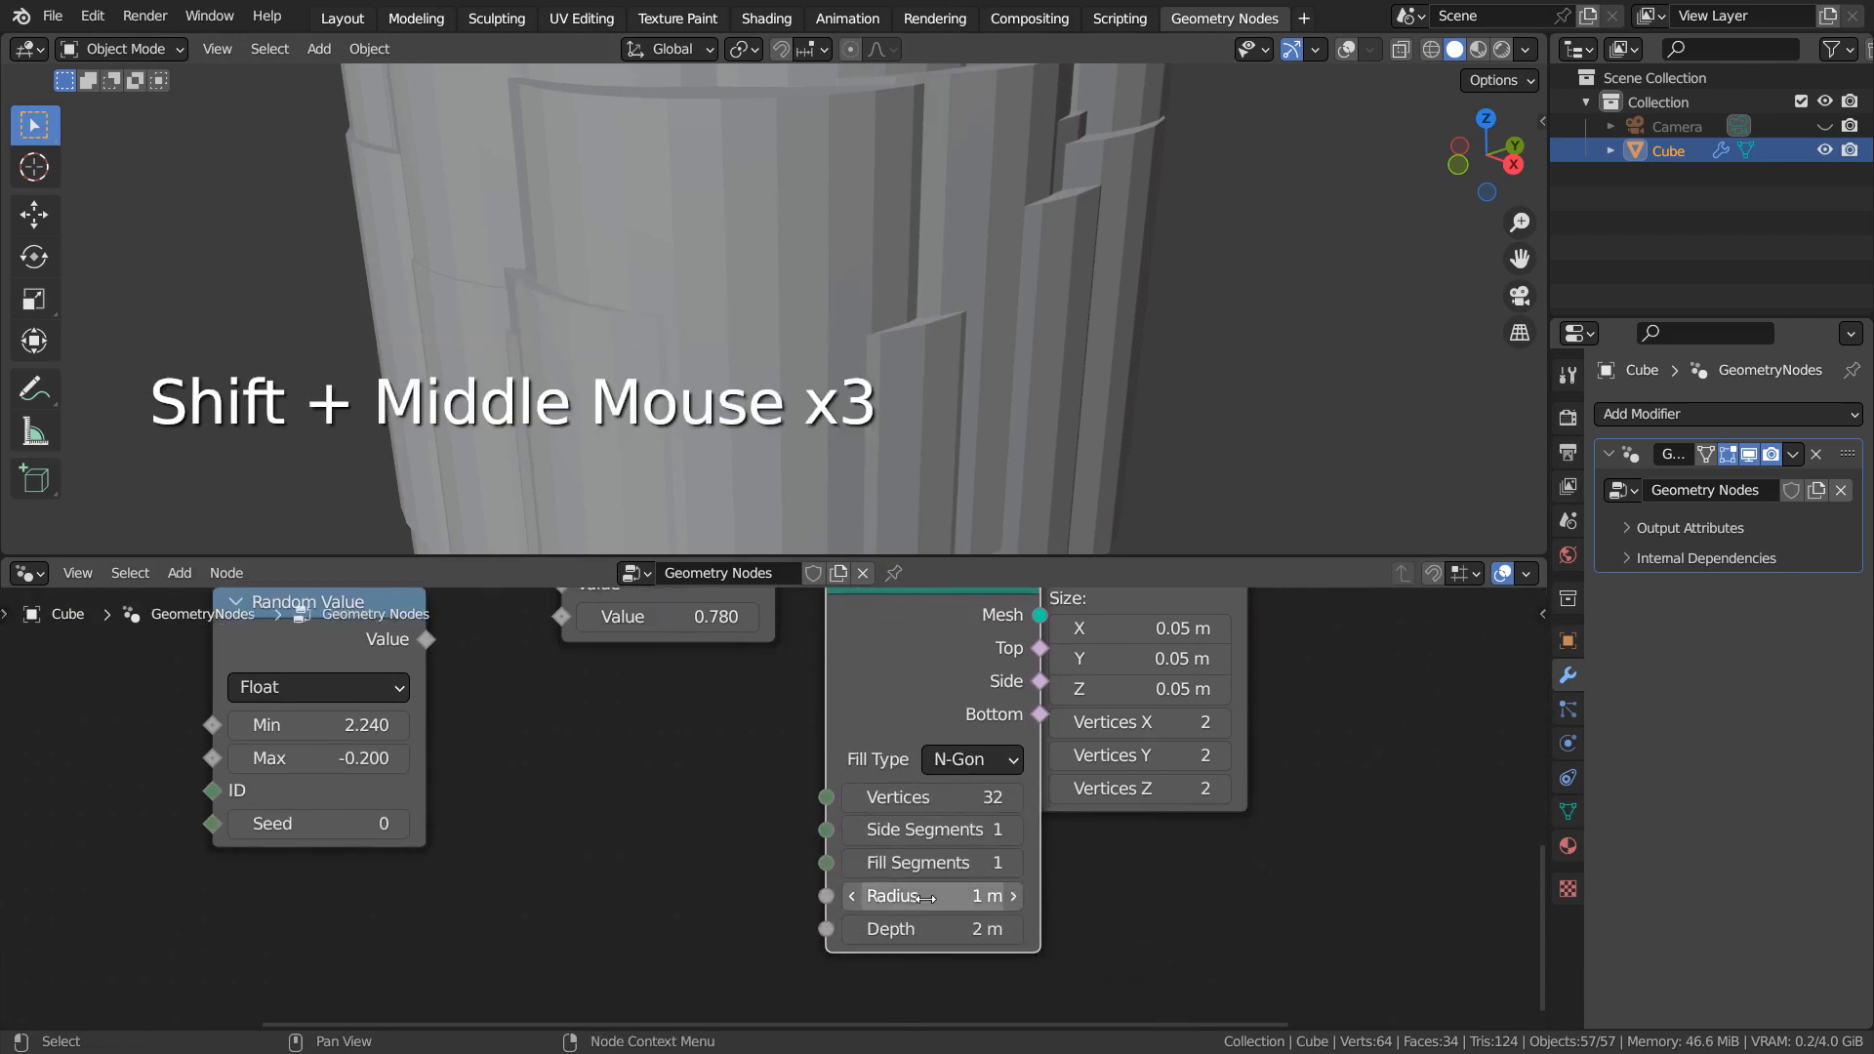
pyautogui.click(925, 896)
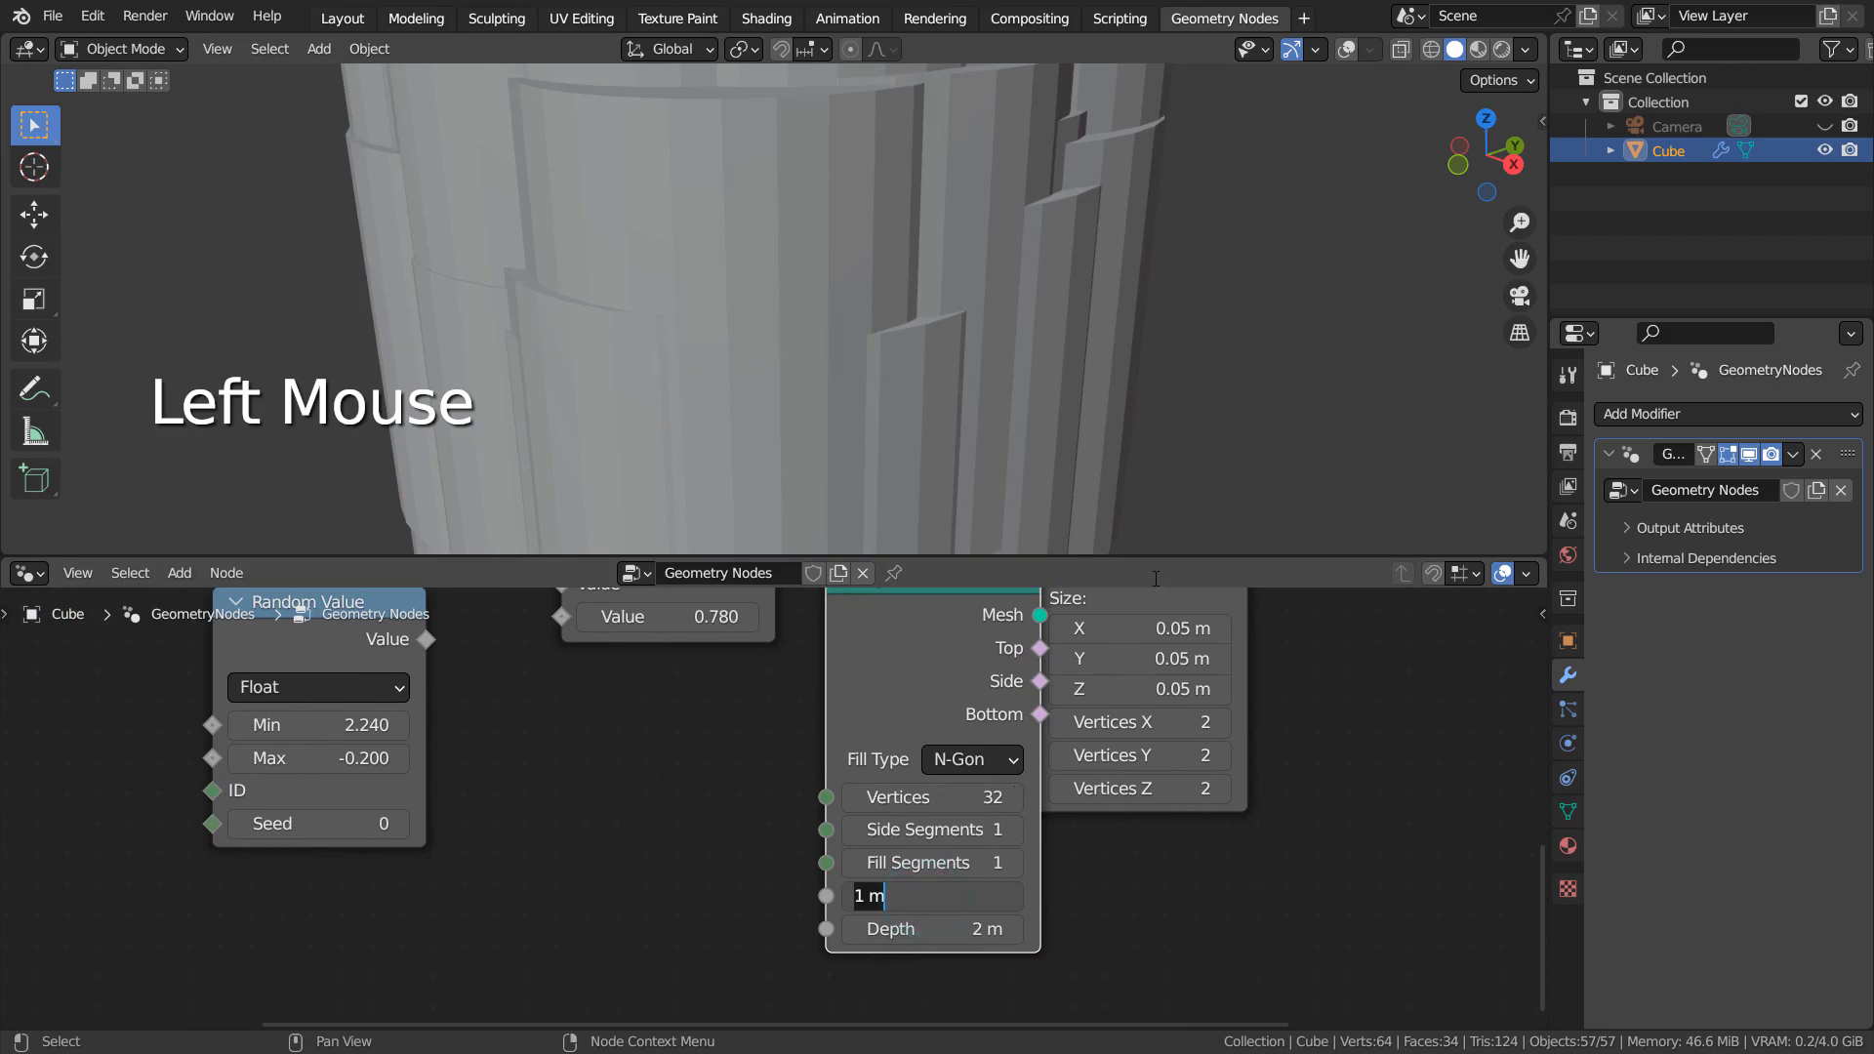
pyautogui.write('.05')
pyautogui.press('Tab')
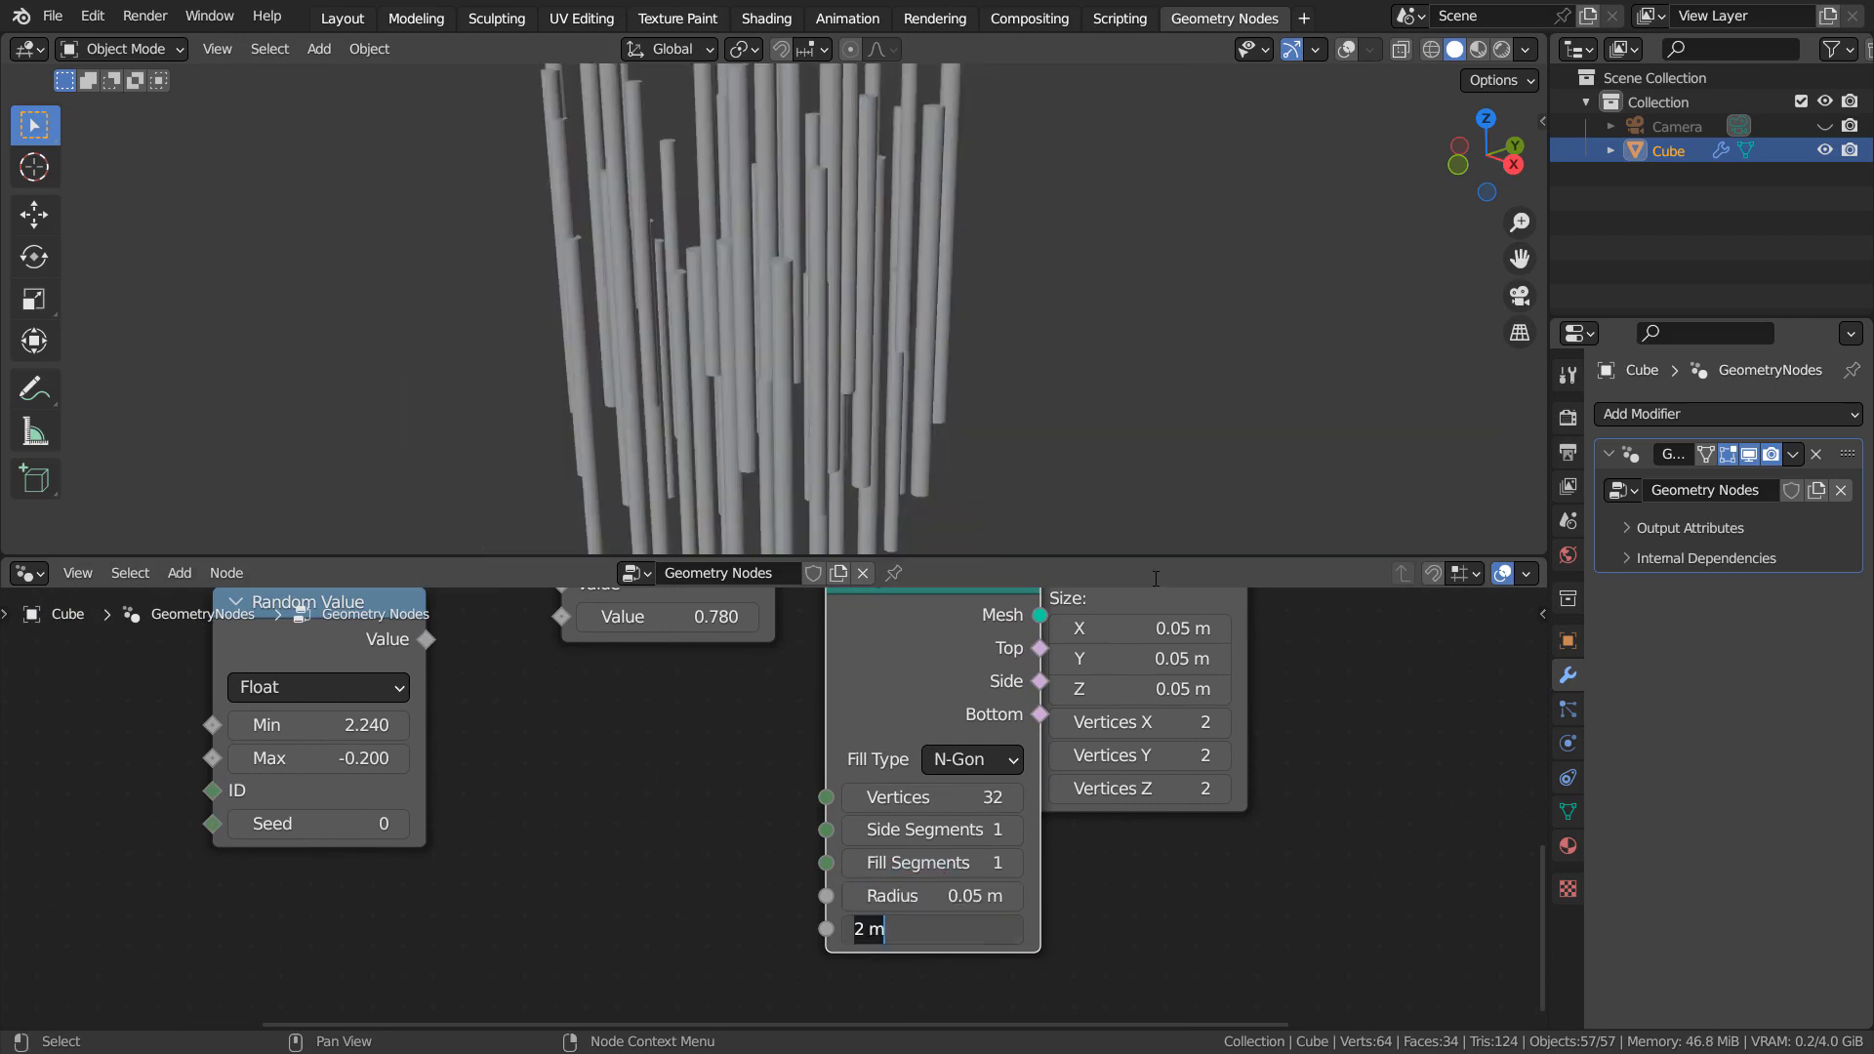
pyautogui.write('.05')
pyautogui.press('Tab')
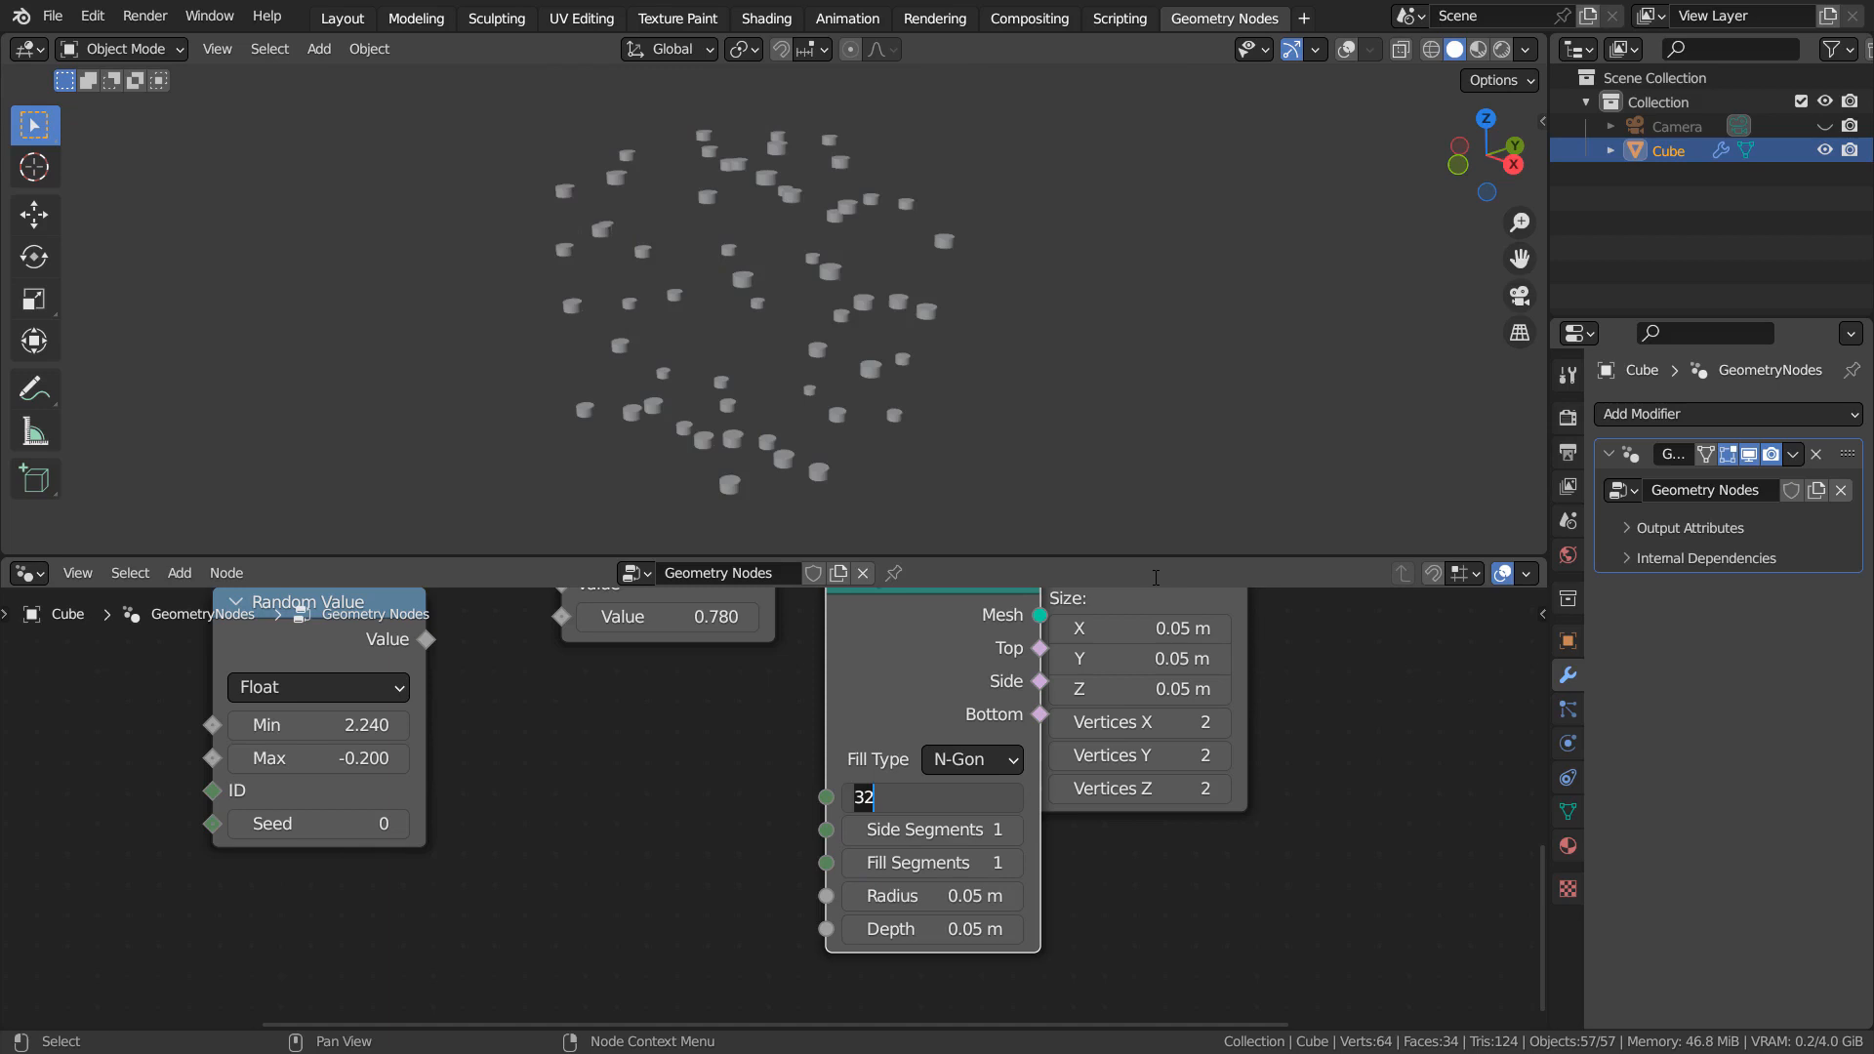
pyautogui.click(942, 925)
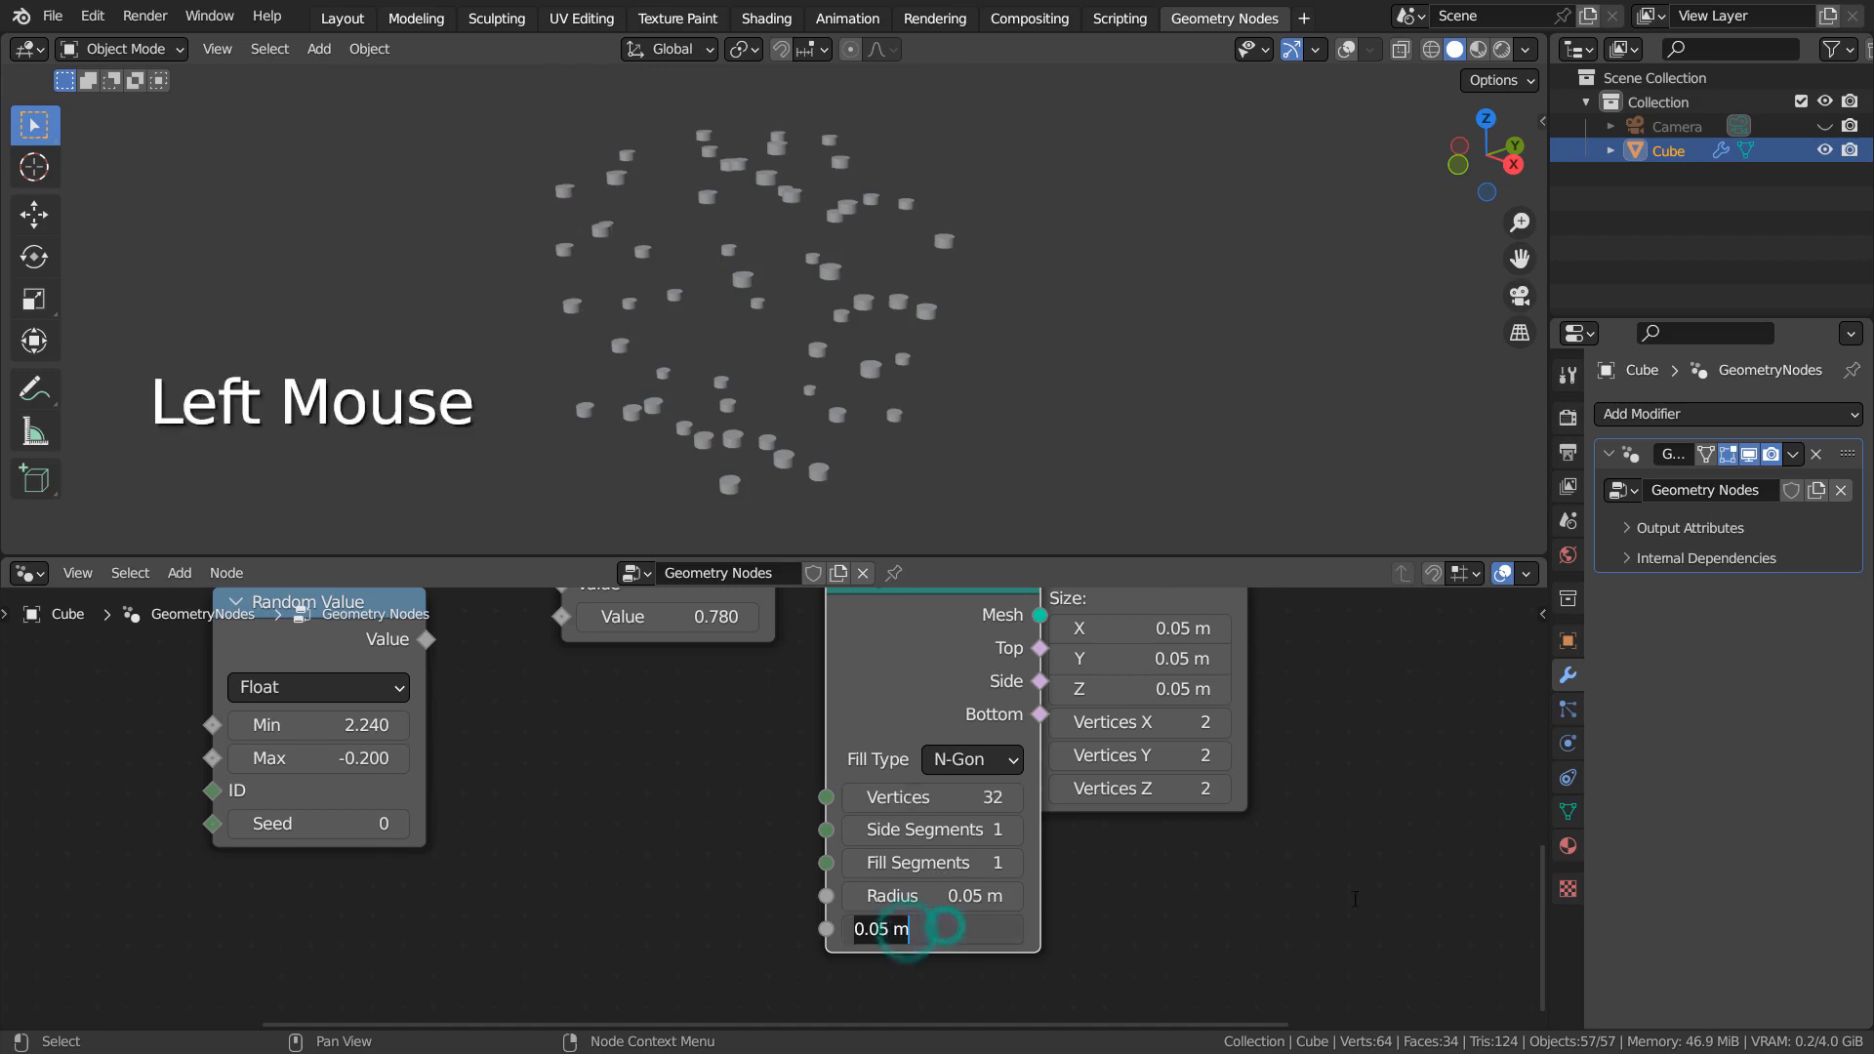
pyautogui.press('Return')
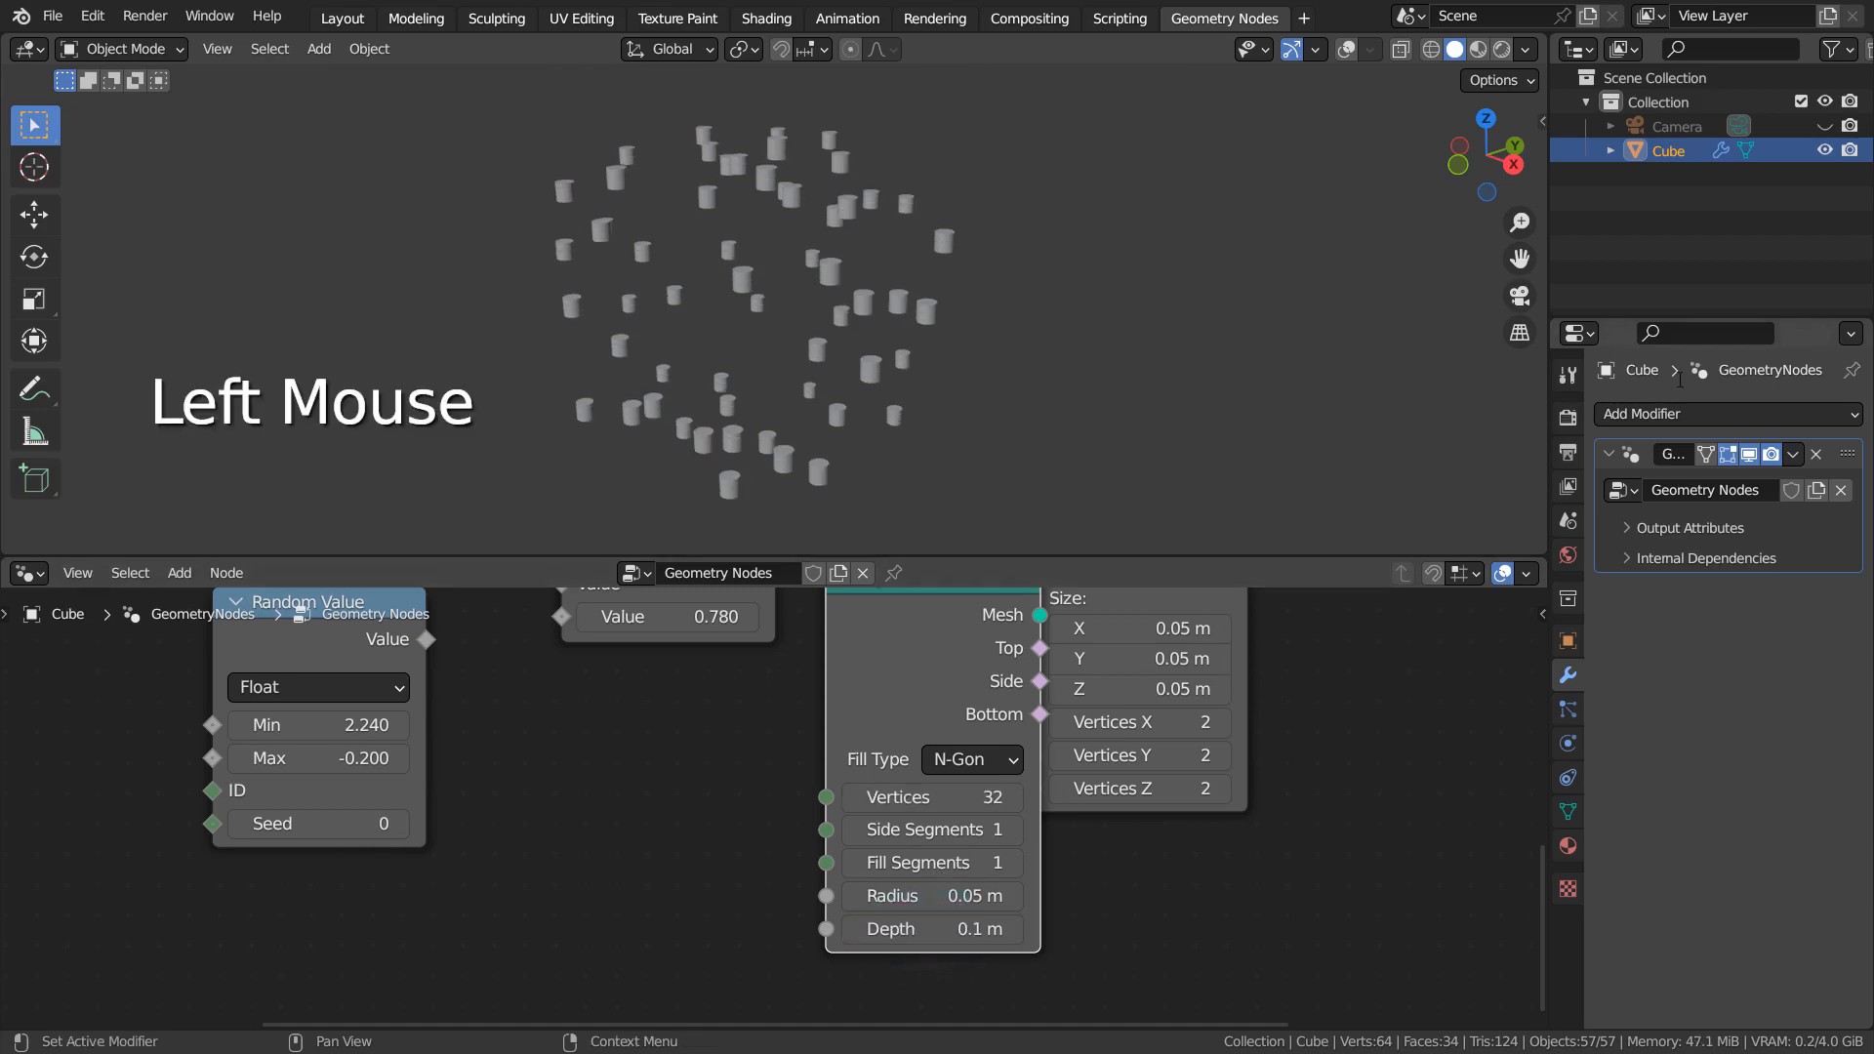
pyautogui.moveTo(1022, 201); pyautogui.dragTo(952, 203, button='middle')
# Step: Undo the Cylinder node's size and connection changes so the Cube is instanced again, and delete the Cylinder node
pyautogui.click(928, 625)
pyautogui.press('x')
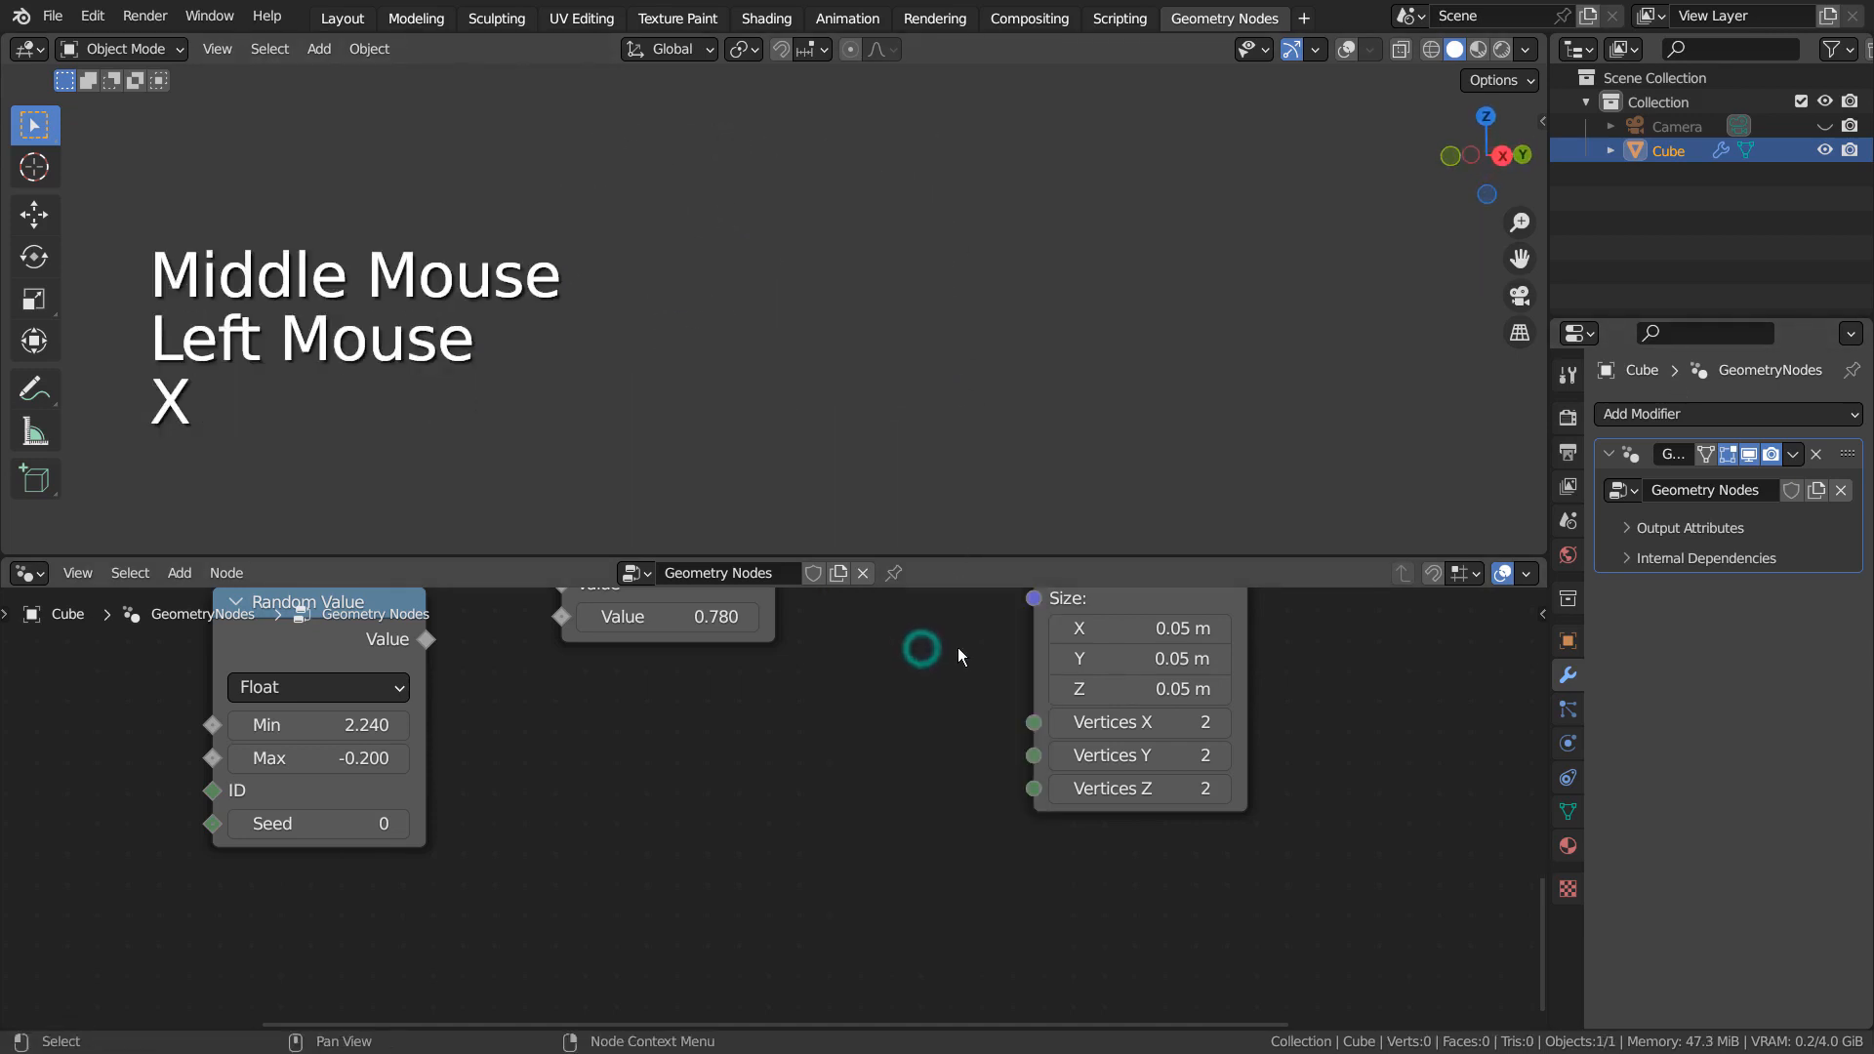
pyautogui.hotkey('ctrl', 'z')
pyautogui.hotkey('ctrl', 'z')
pyautogui.hotkey('ctrl', 'z')
pyautogui.hotkey('ctrl', 'z')
pyautogui.hotkey('ctrl', 'z')
pyautogui.hotkey('ctrl', 'z')
pyautogui.hotkey('ctrl', 'z')
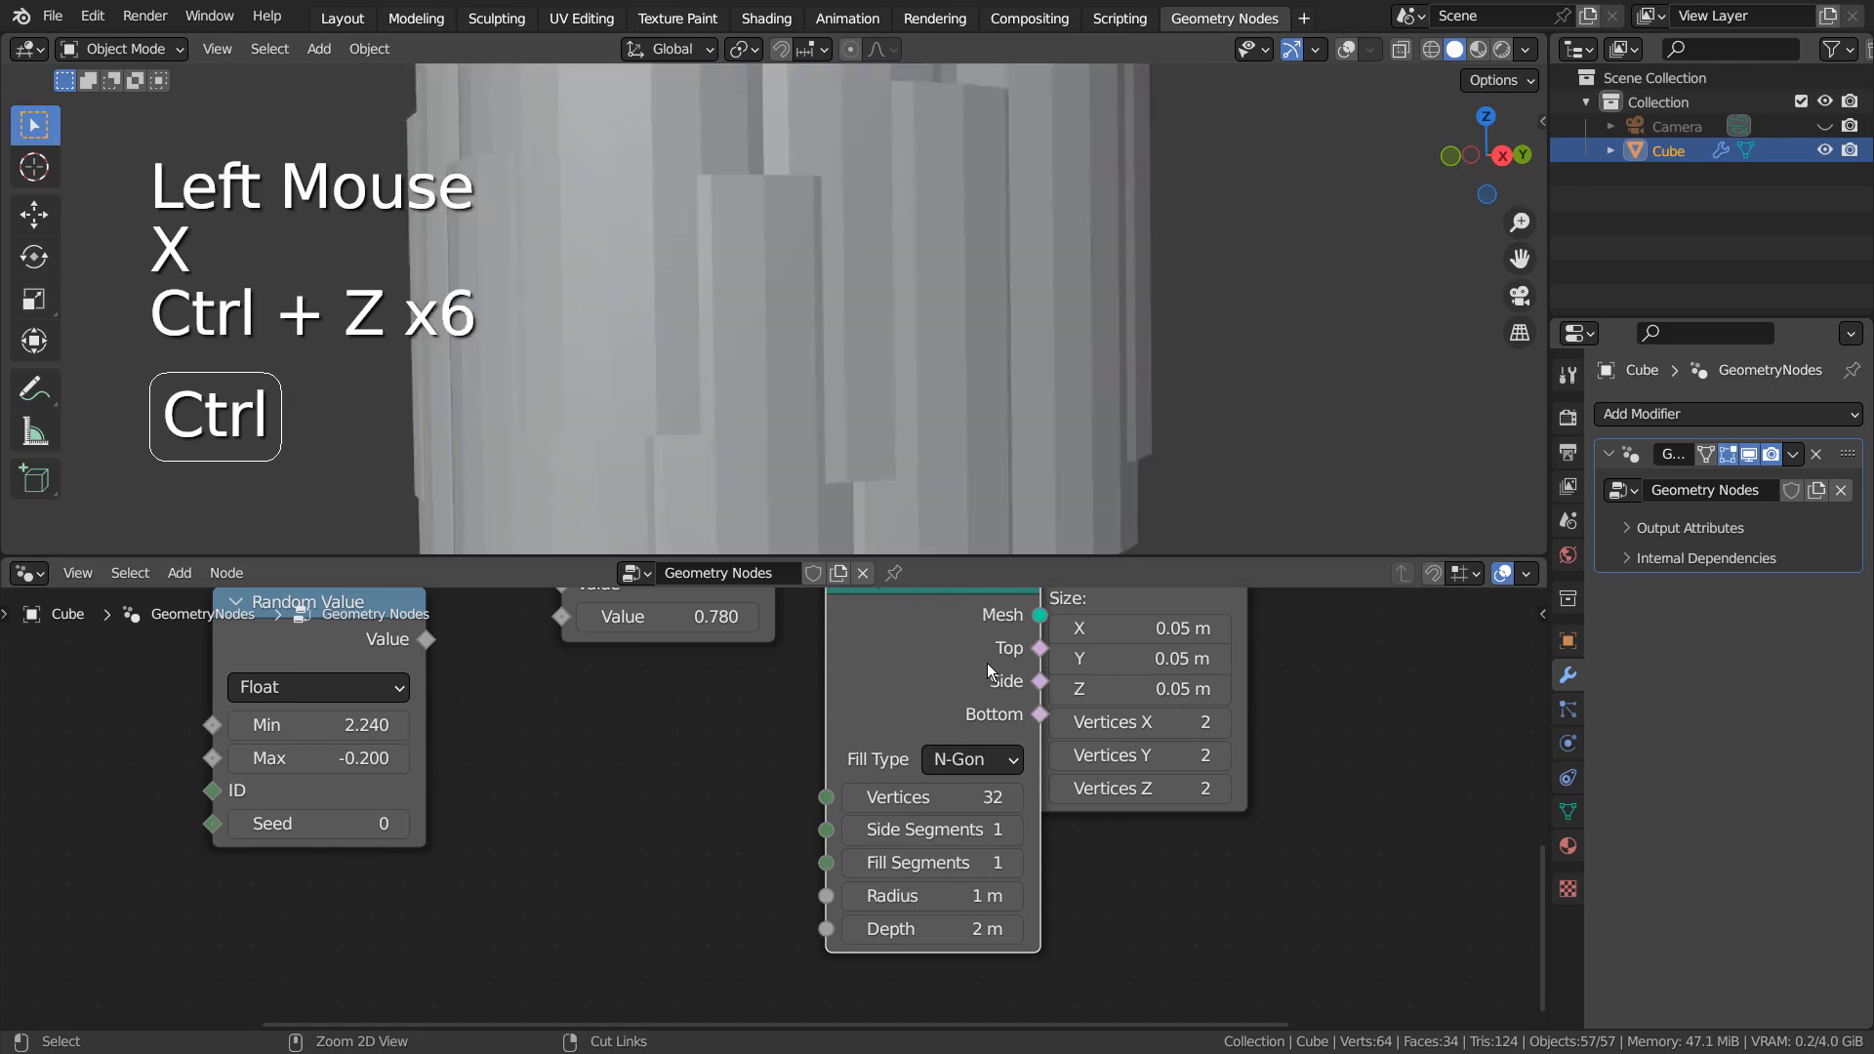
pyautogui.hotkey('ctrl', 'z')
pyautogui.click(1089, 688)
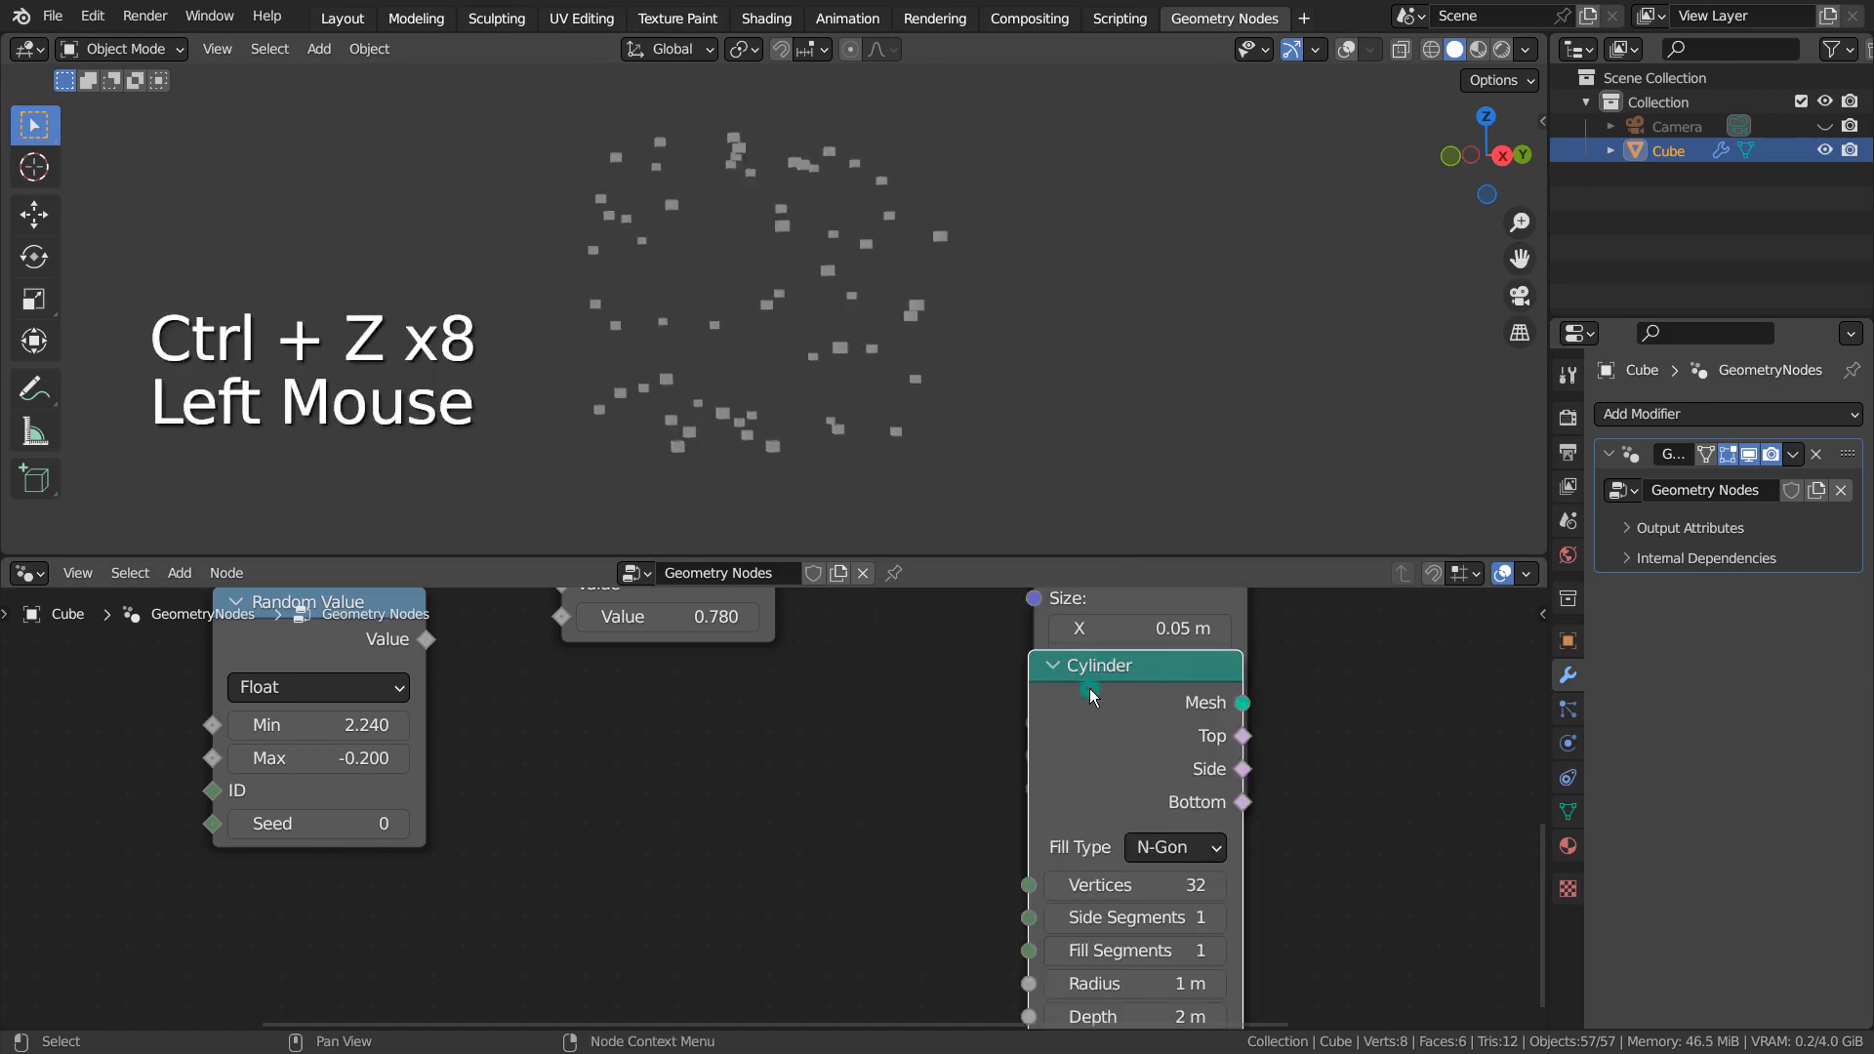
pyautogui.press('x')
# Step: Switch the Add math node's operation to Multiply to compare the instance scale, and return it to Add
pyautogui.keyDown('shift'); pyautogui.moveTo(783, 693); pyautogui.dragTo(1036, 918, button='middle'); pyautogui.keyUp('shift')
pyautogui.keyDown('shift'); pyautogui.moveTo(1165, 782); pyautogui.dragTo(804, 929, button='middle'); pyautogui.keyUp('shift')
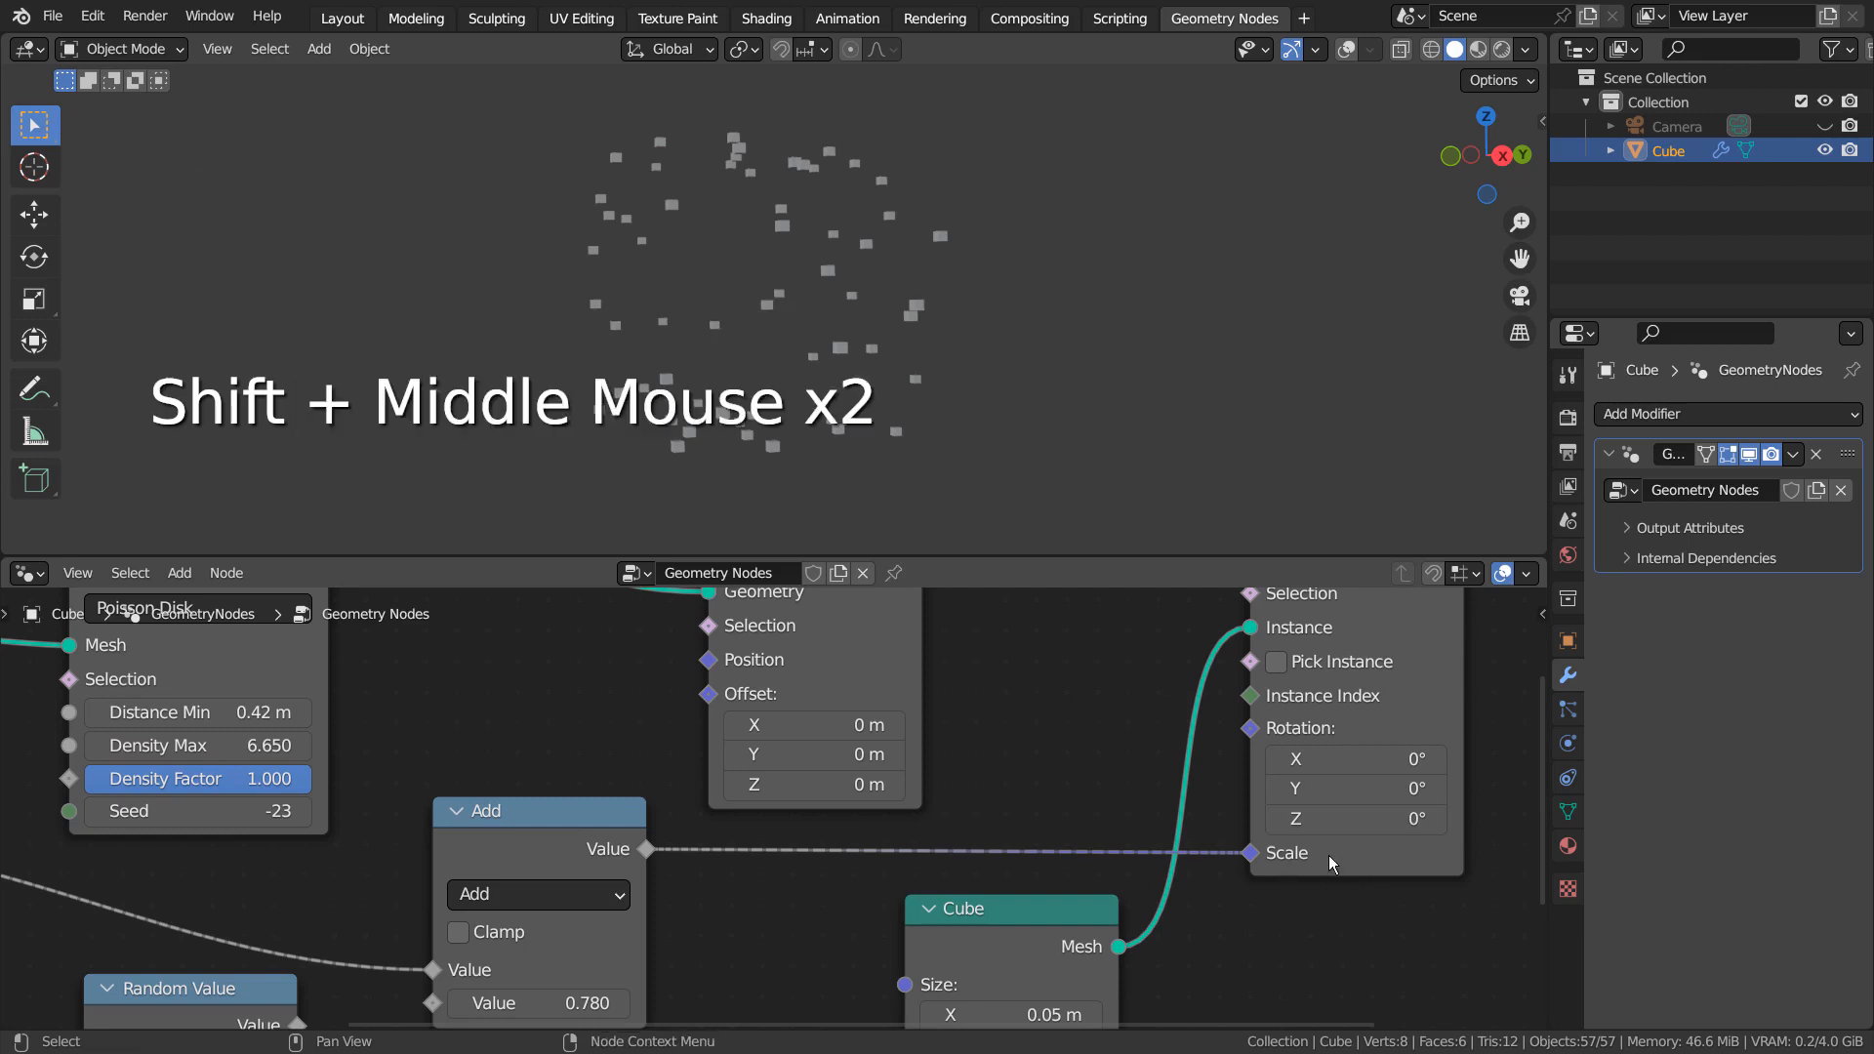
pyautogui.keyDown('shift'); pyautogui.moveTo(1327, 854); pyautogui.dragTo(1208, 990, button='middle'); pyautogui.keyUp('shift')
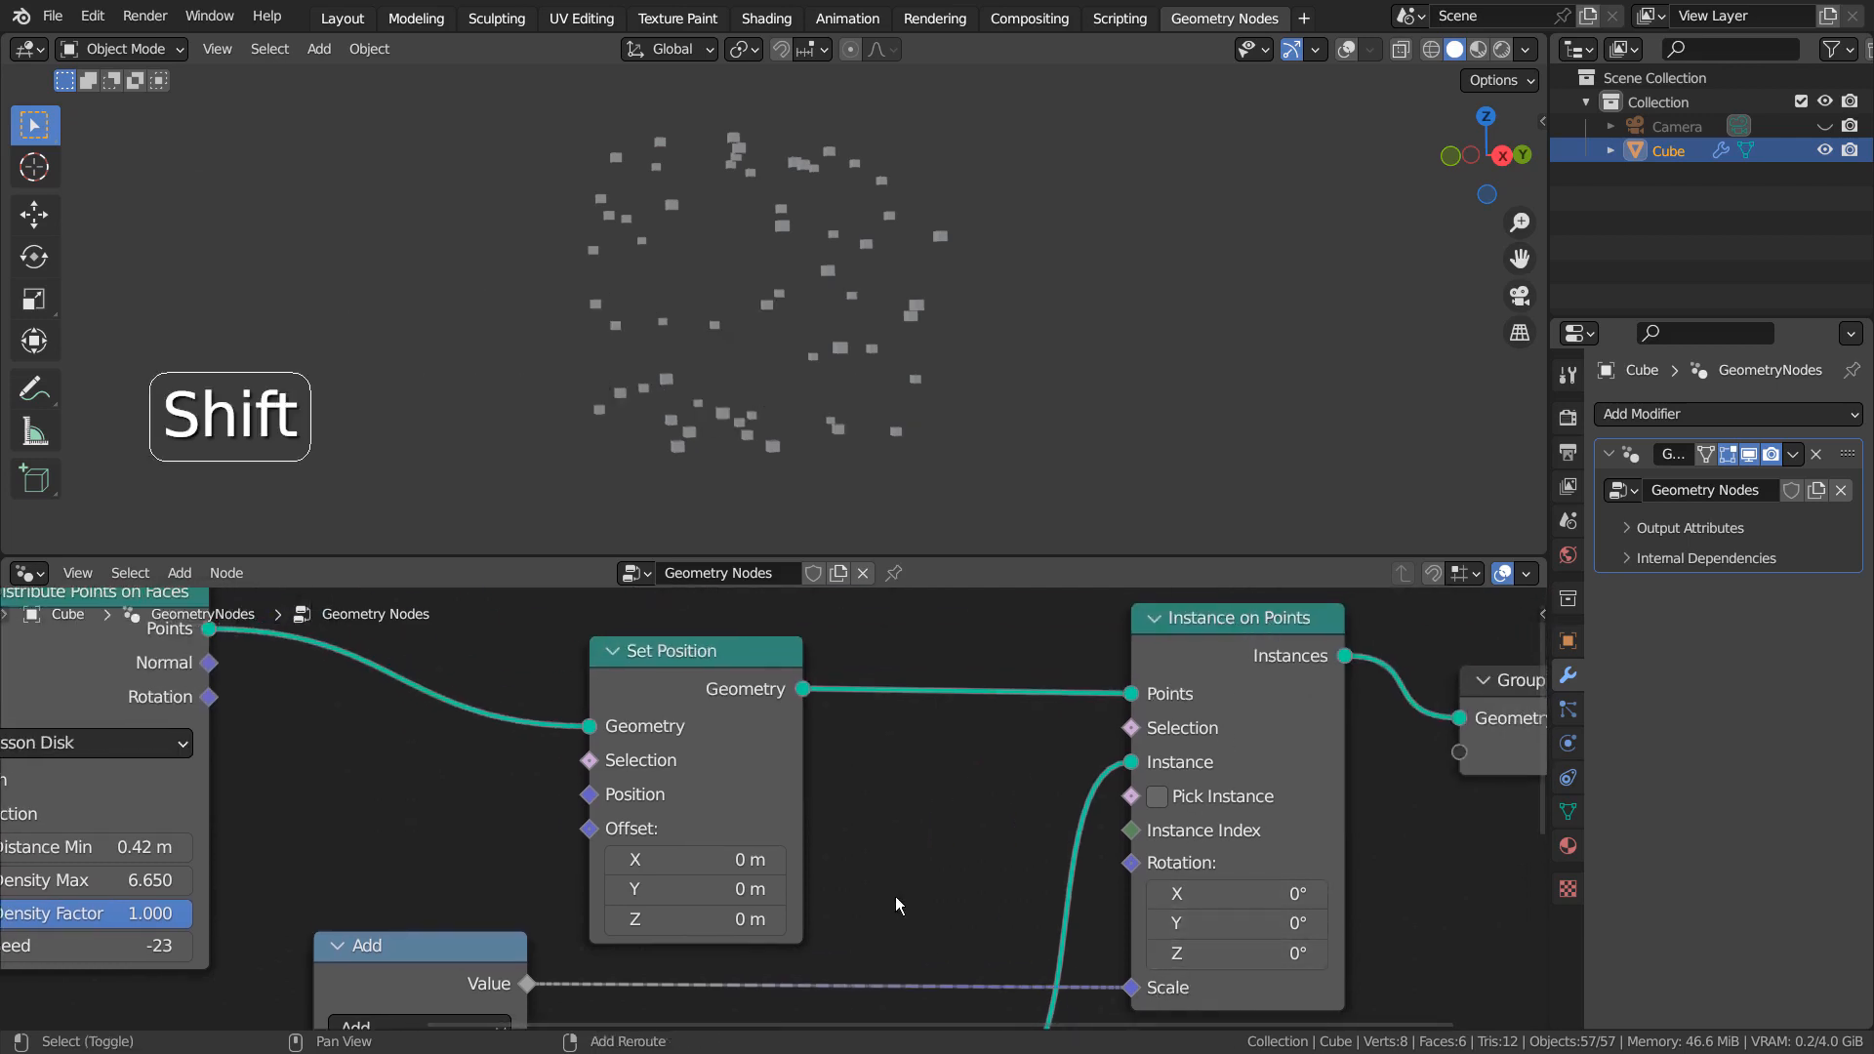
pyautogui.keyDown('shift'); pyautogui.moveTo(945, 870); pyautogui.dragTo(1309, 661, button='middle'); pyautogui.keyUp('shift')
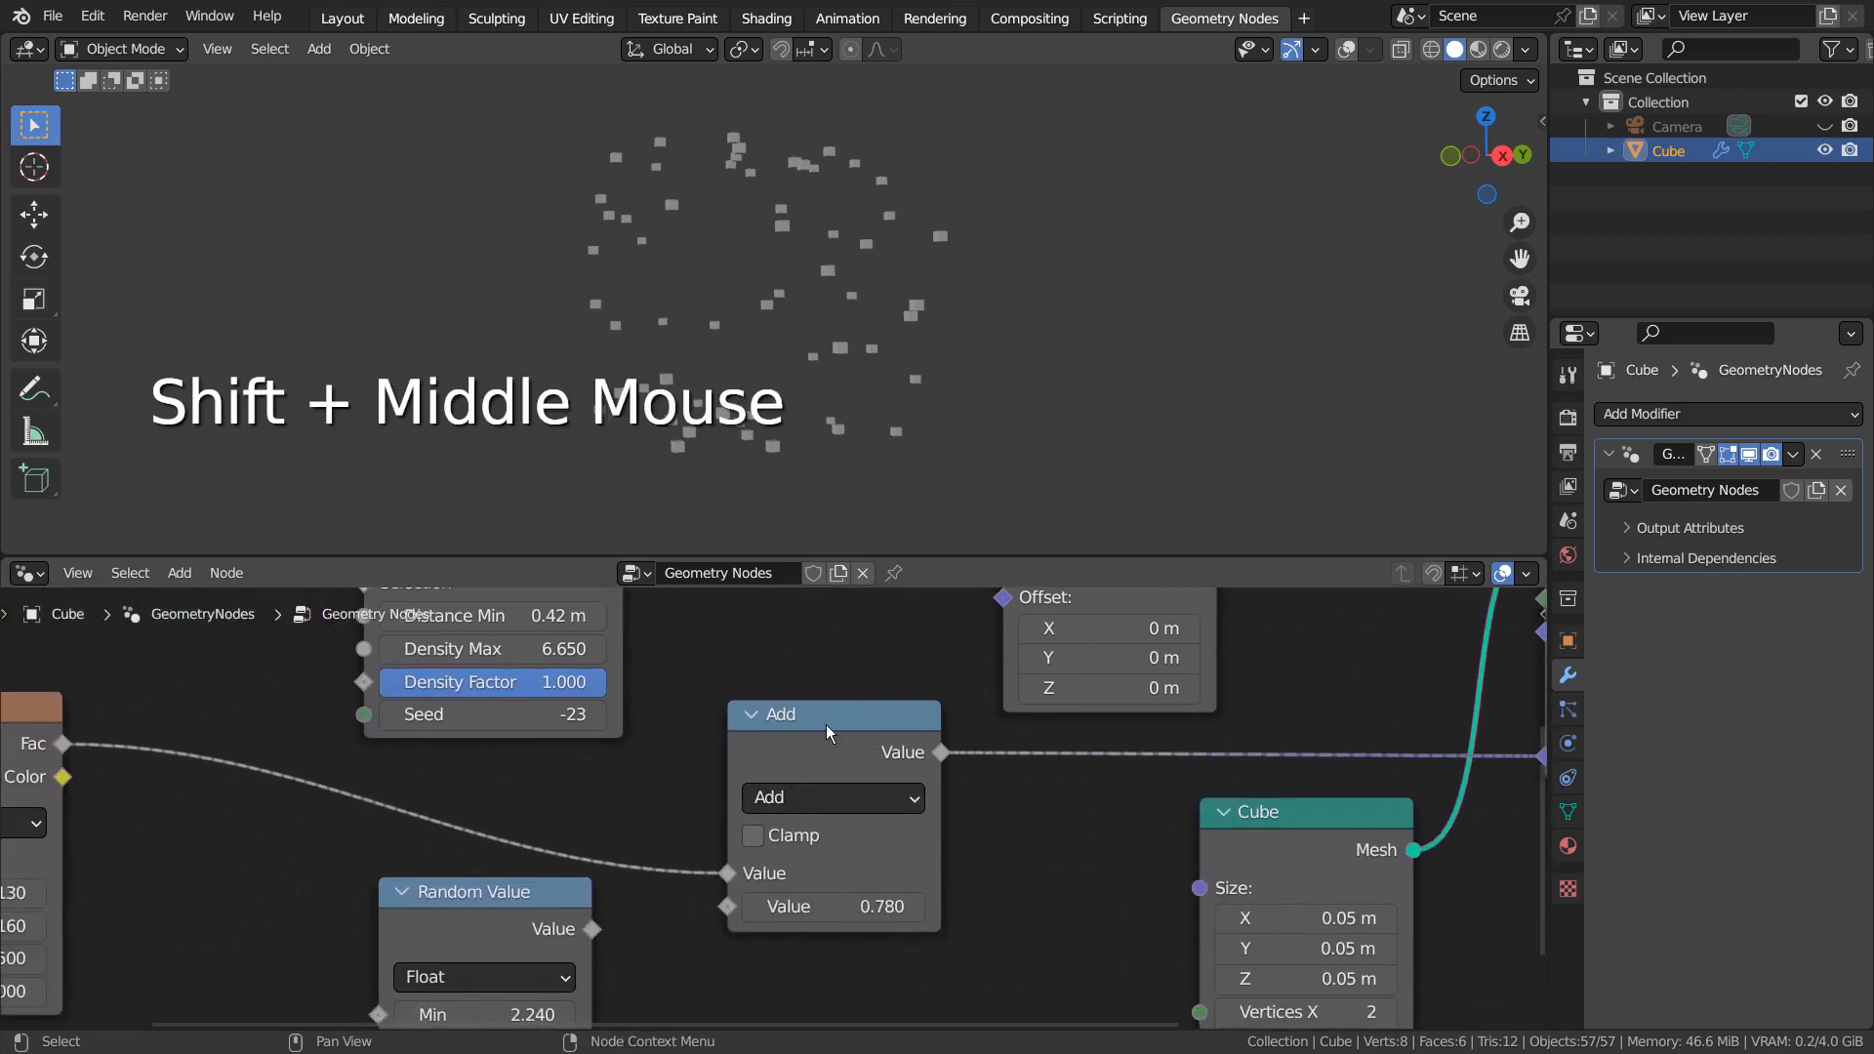
pyautogui.click(861, 795)
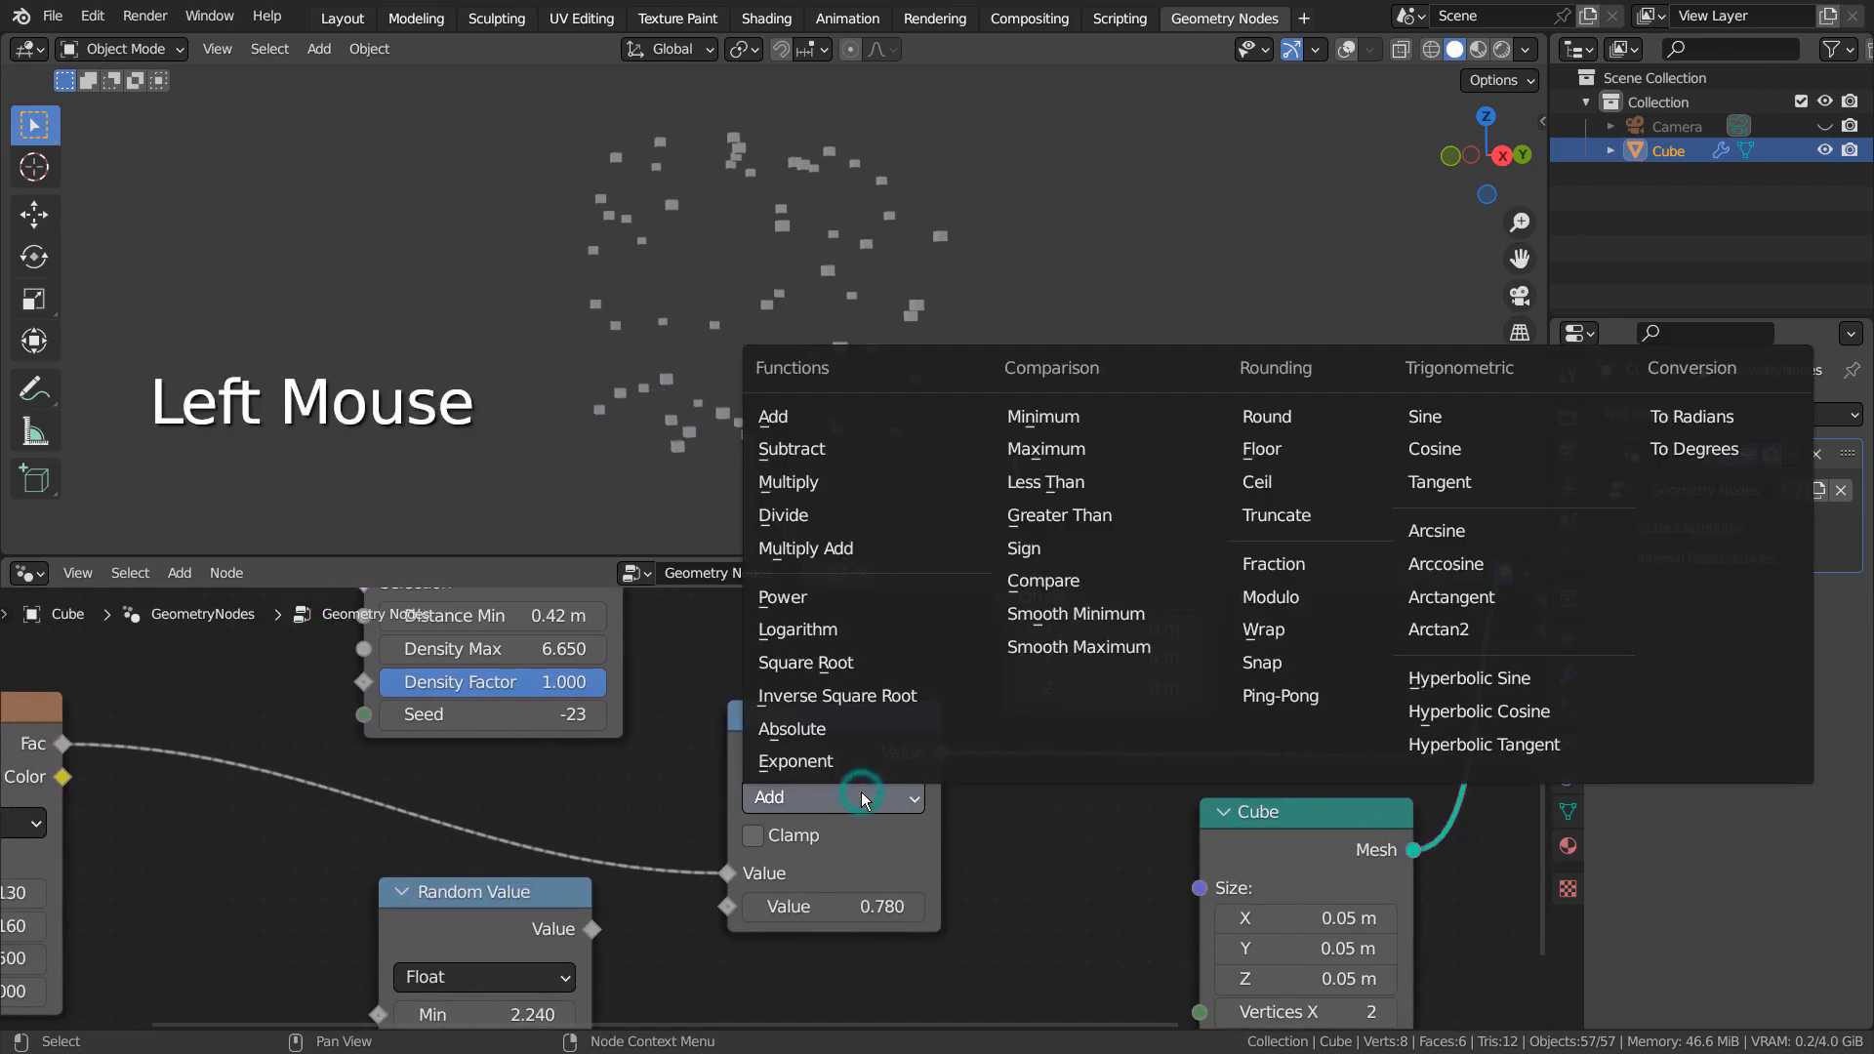
pyautogui.click(863, 484)
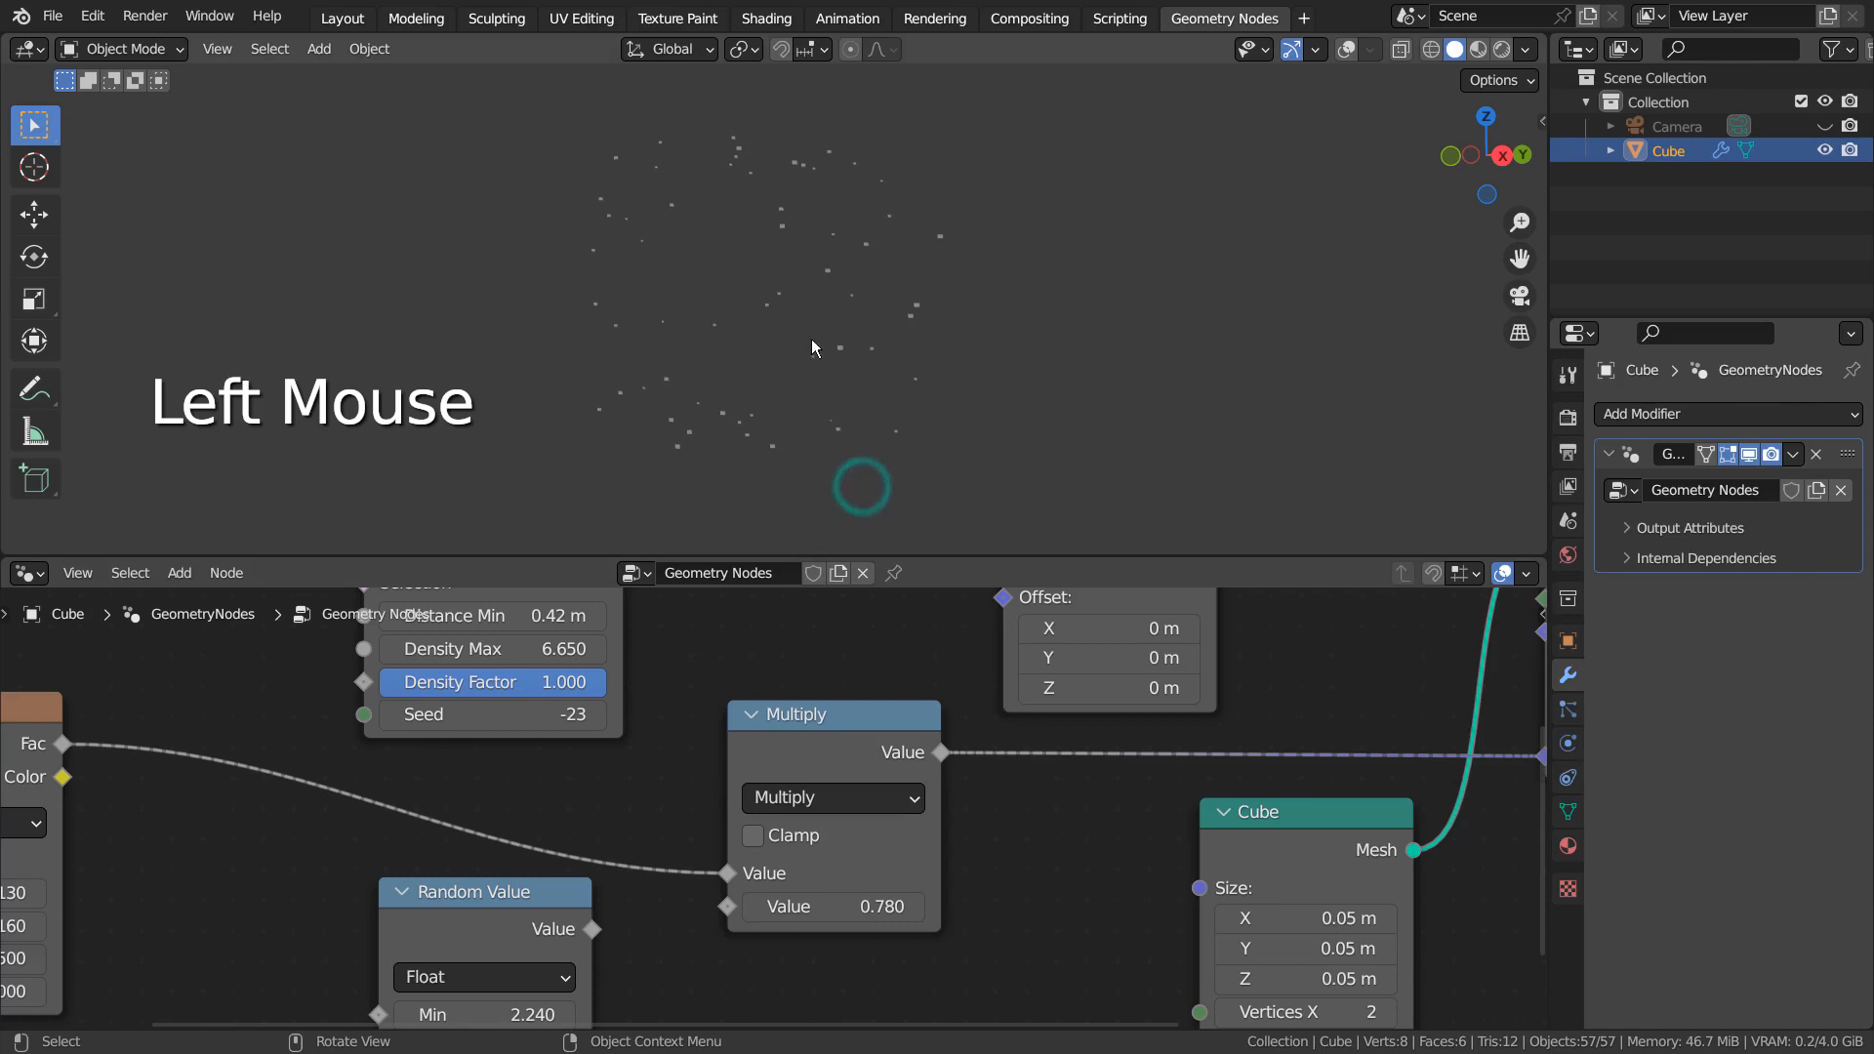
pyautogui.click(860, 797)
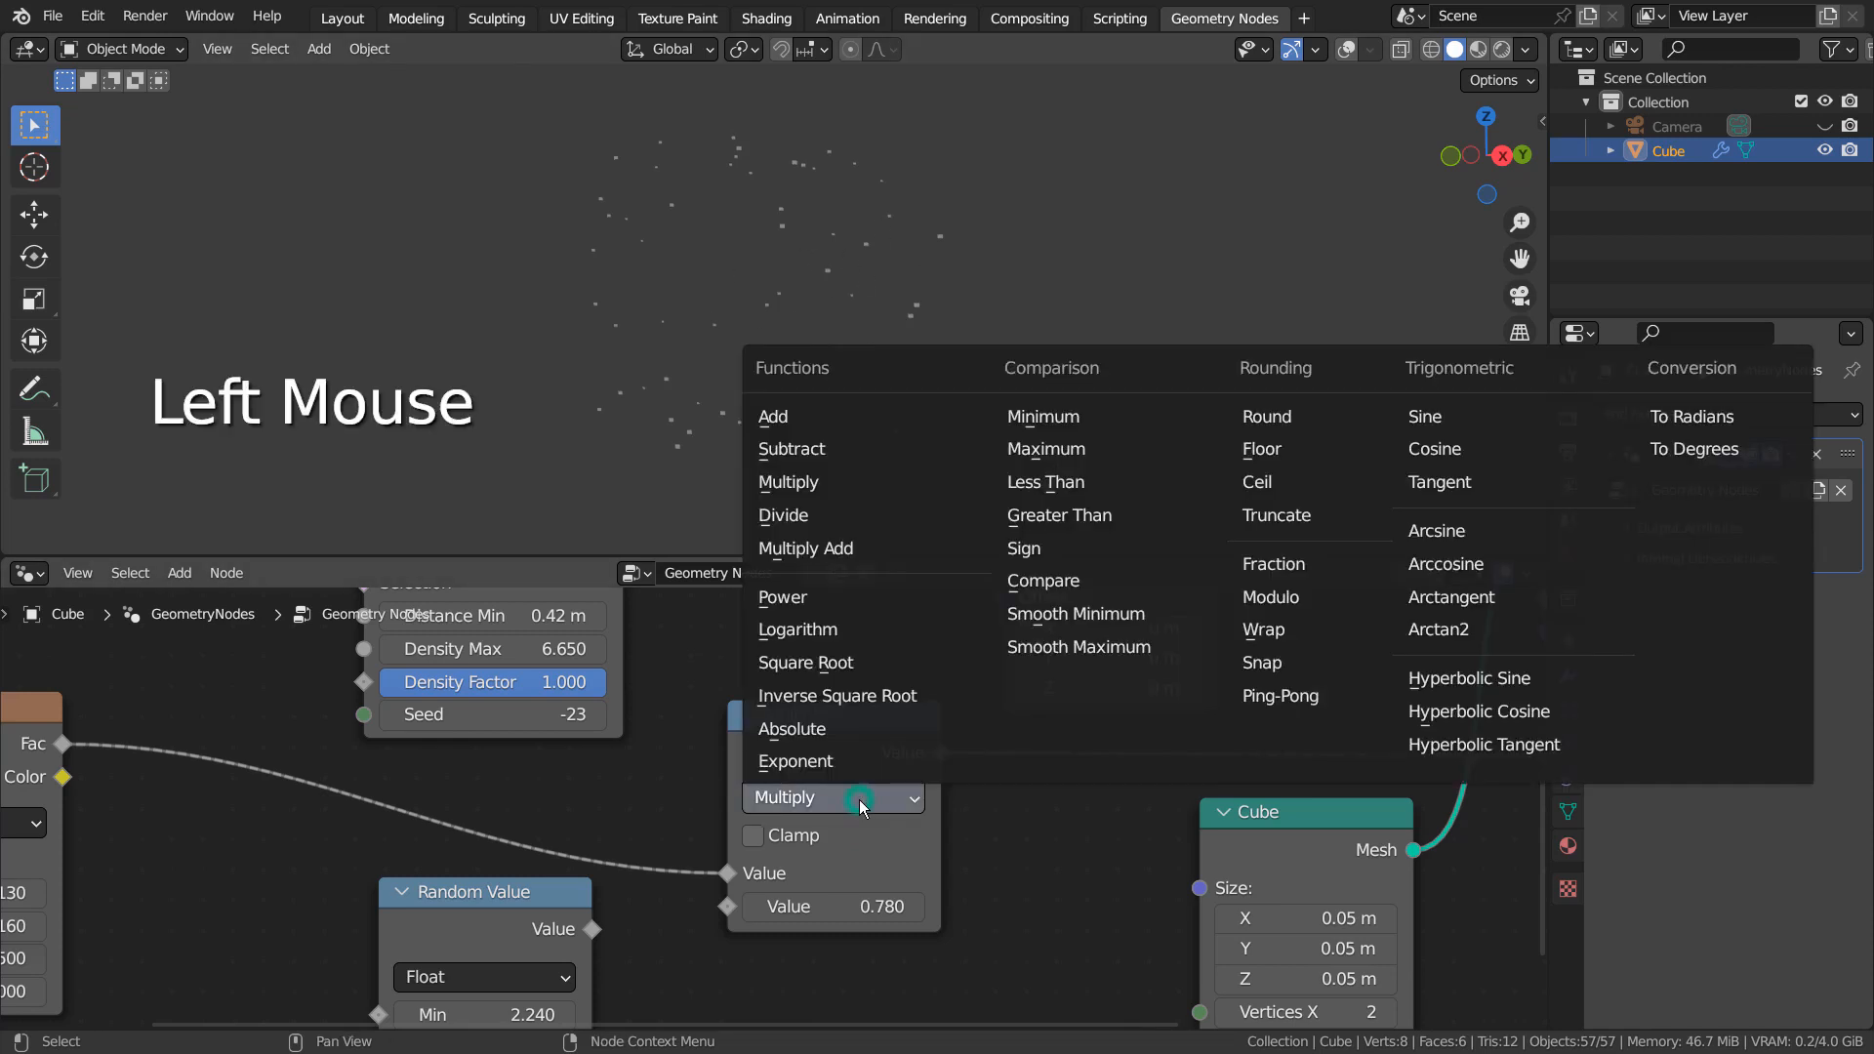
pyautogui.click(834, 417)
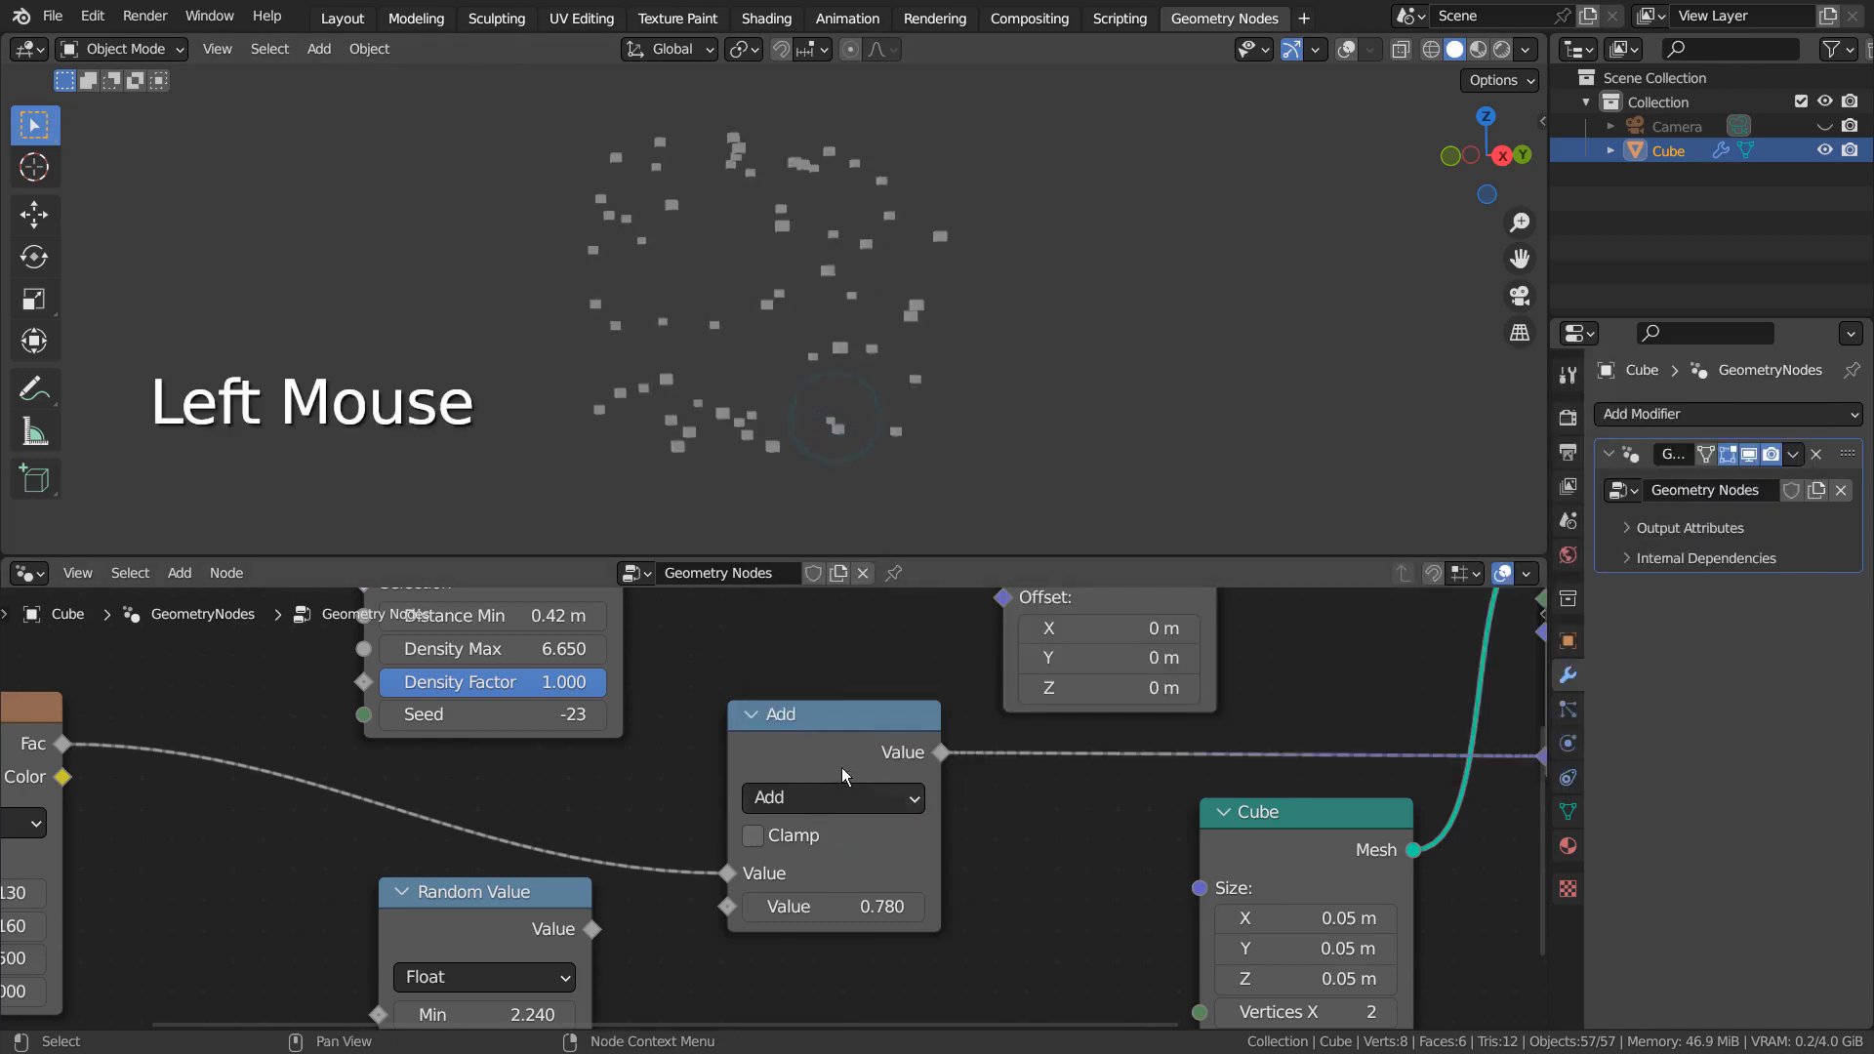
# Step: Add a second Math node between the Add and Cube nodes, browse its operations, and delete it
pyautogui.click(780, 639)
pyautogui.hotkey('shift', 'a')
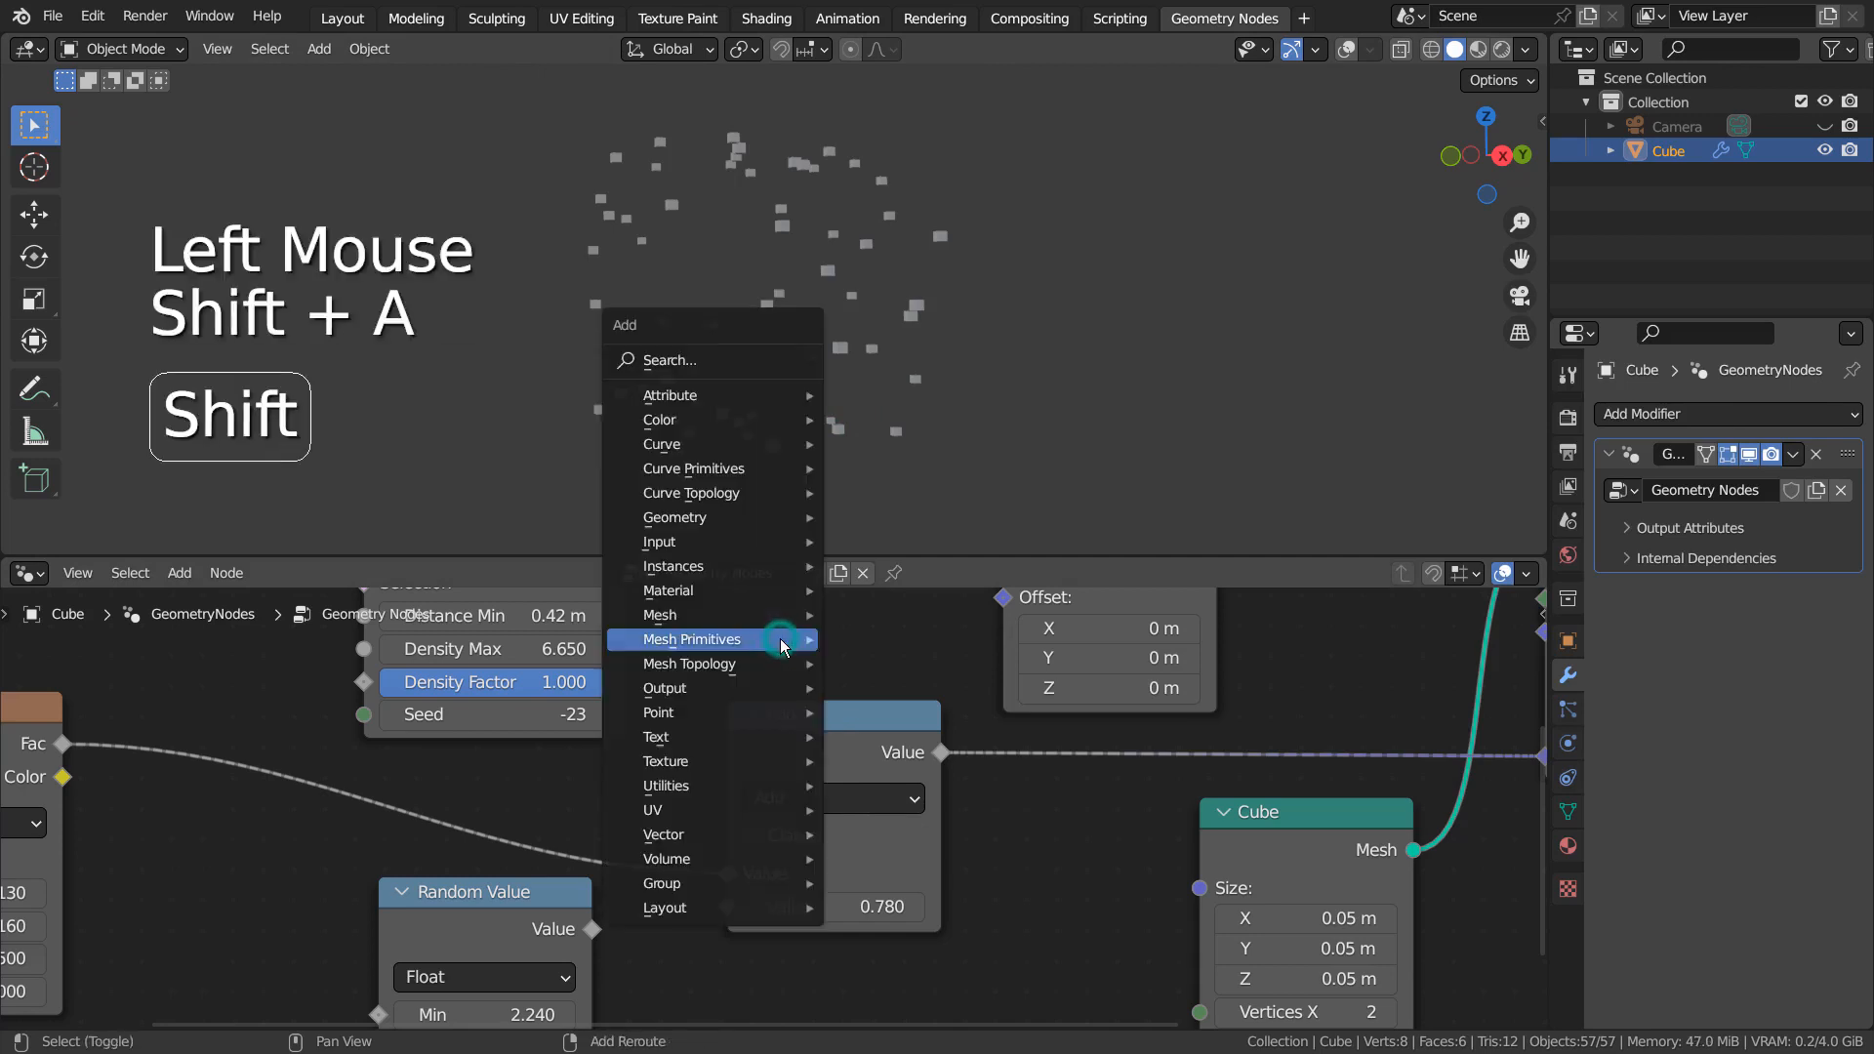
pyautogui.click(702, 367)
pyautogui.write('math')
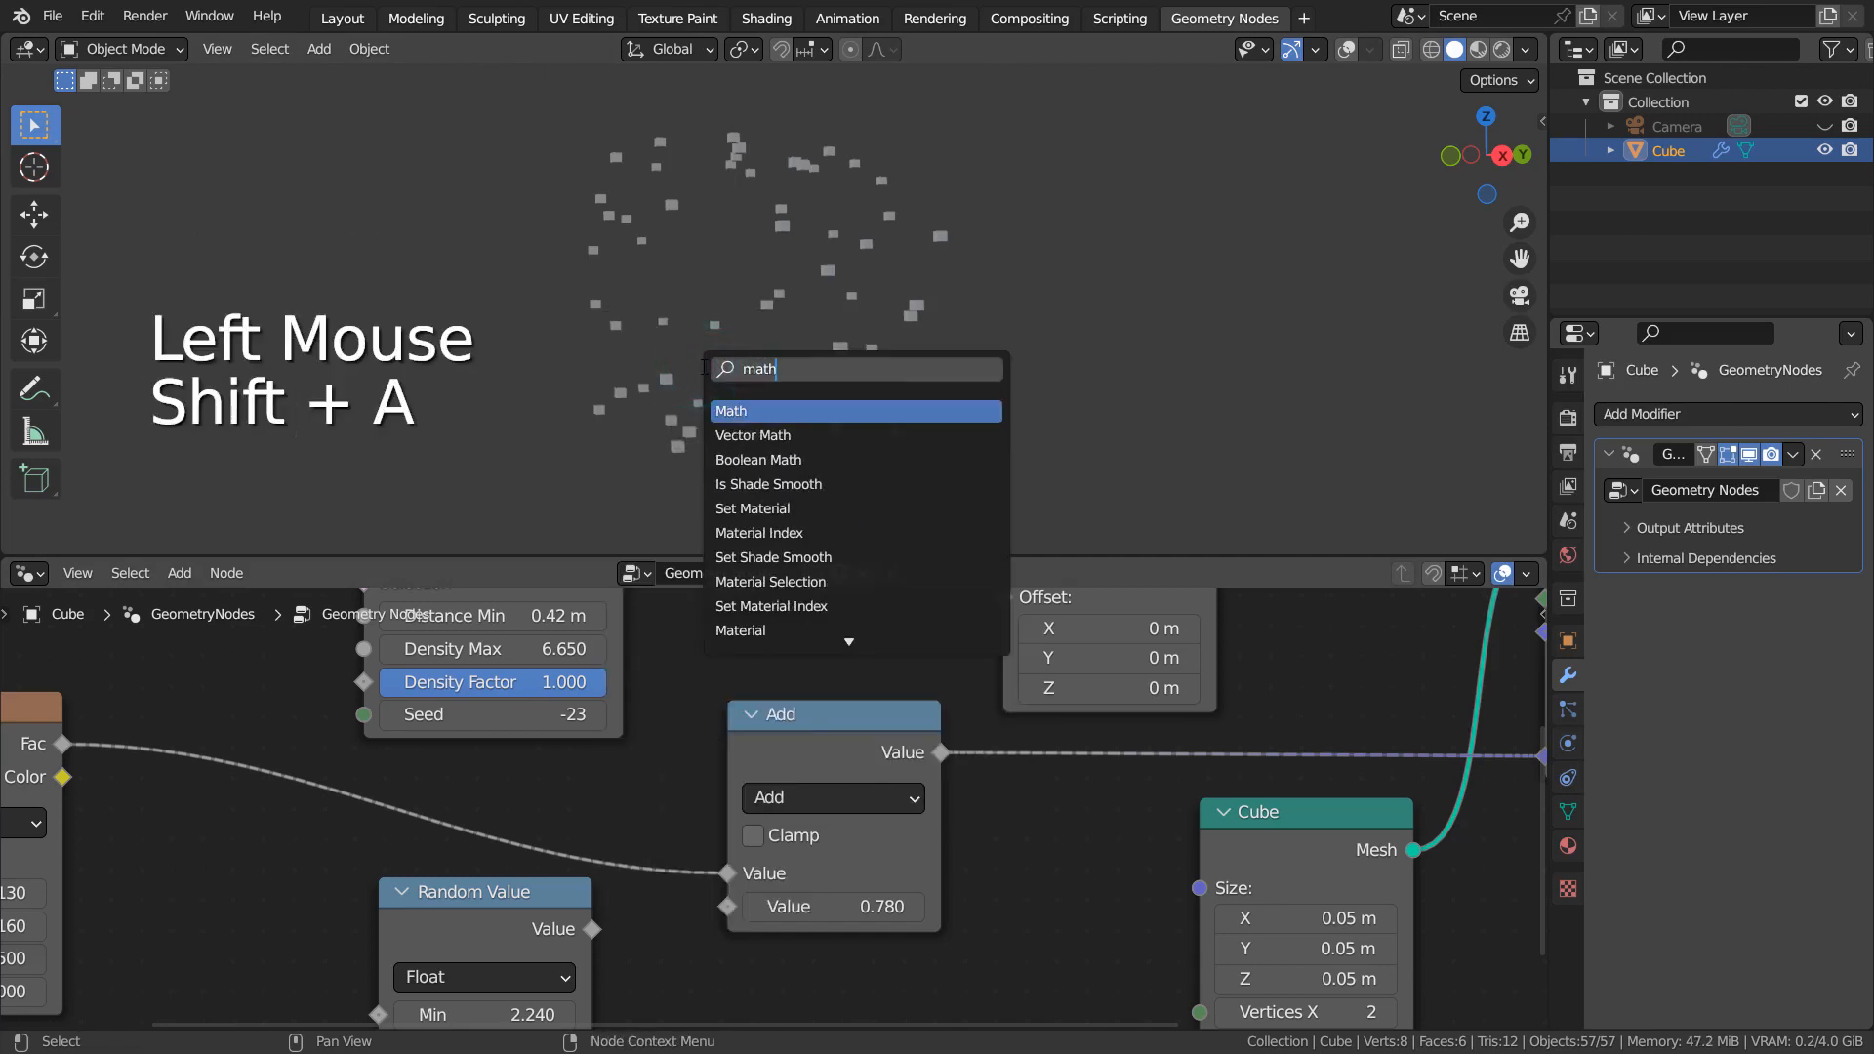
pyautogui.press('Return')
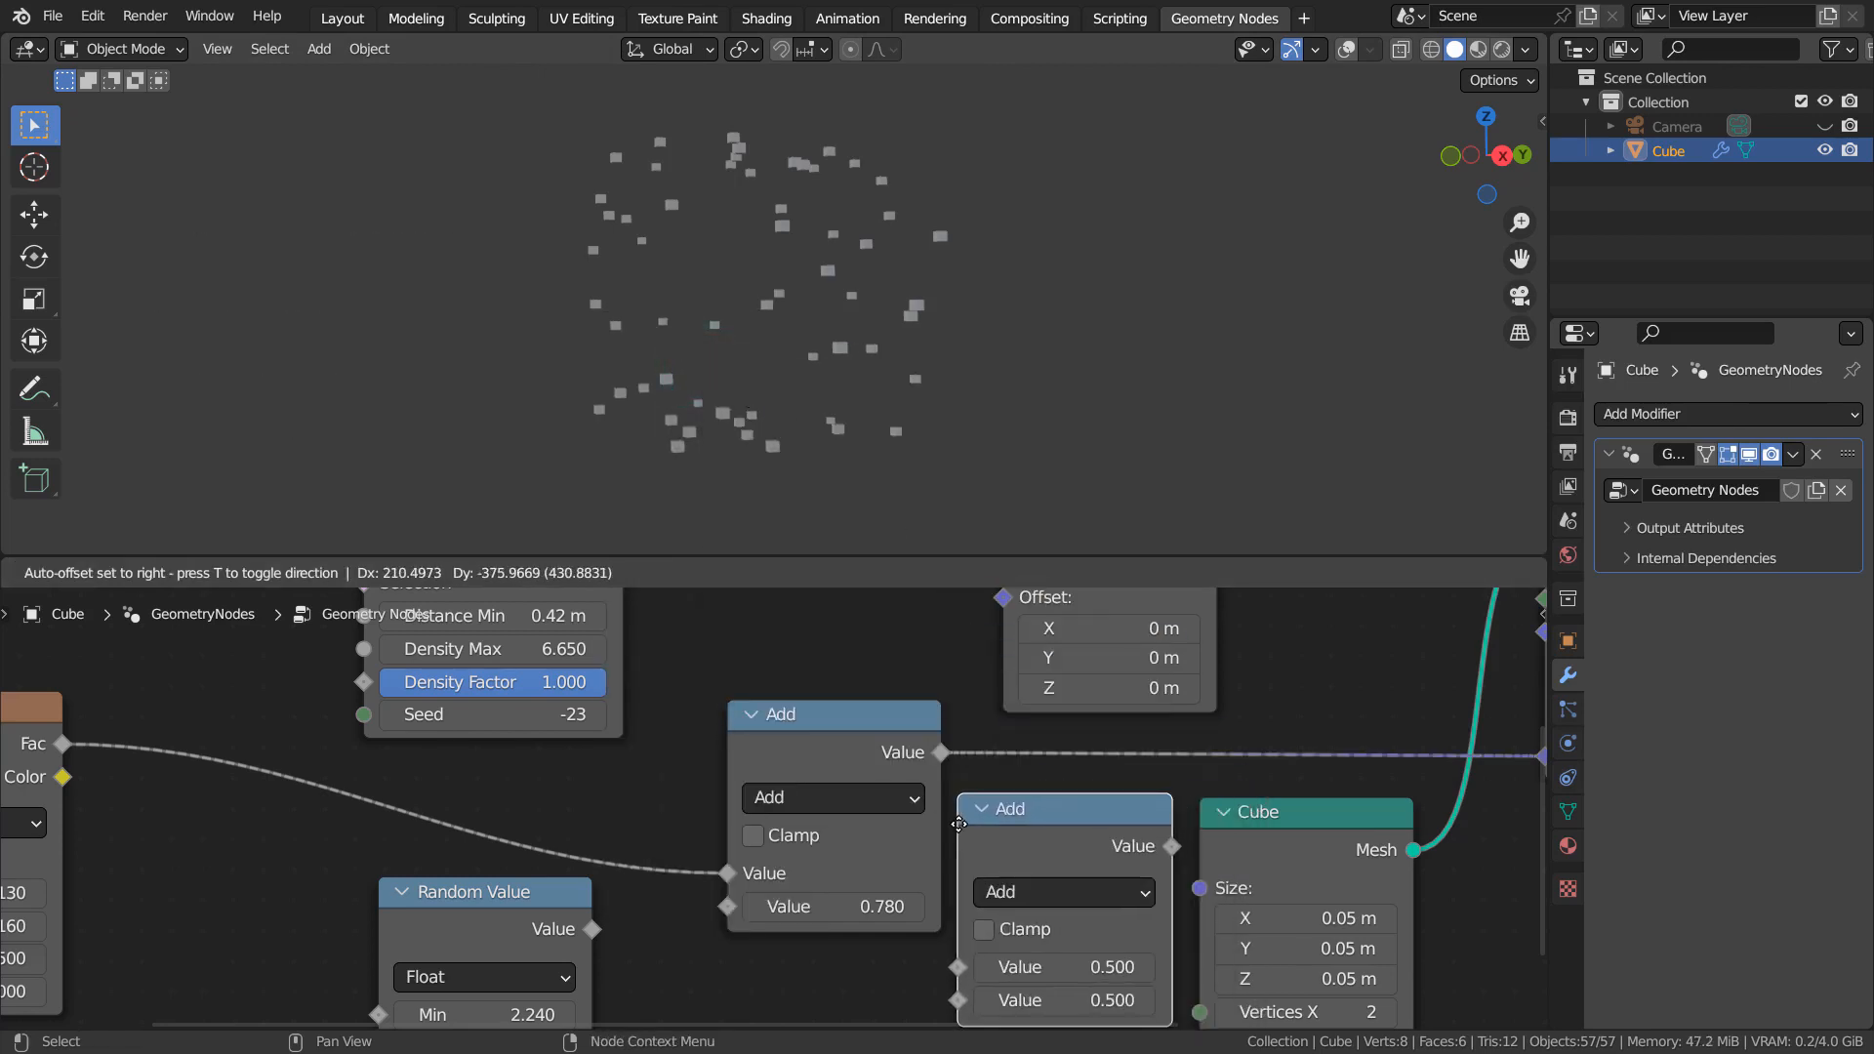
pyautogui.click(959, 825)
pyautogui.click(1044, 895)
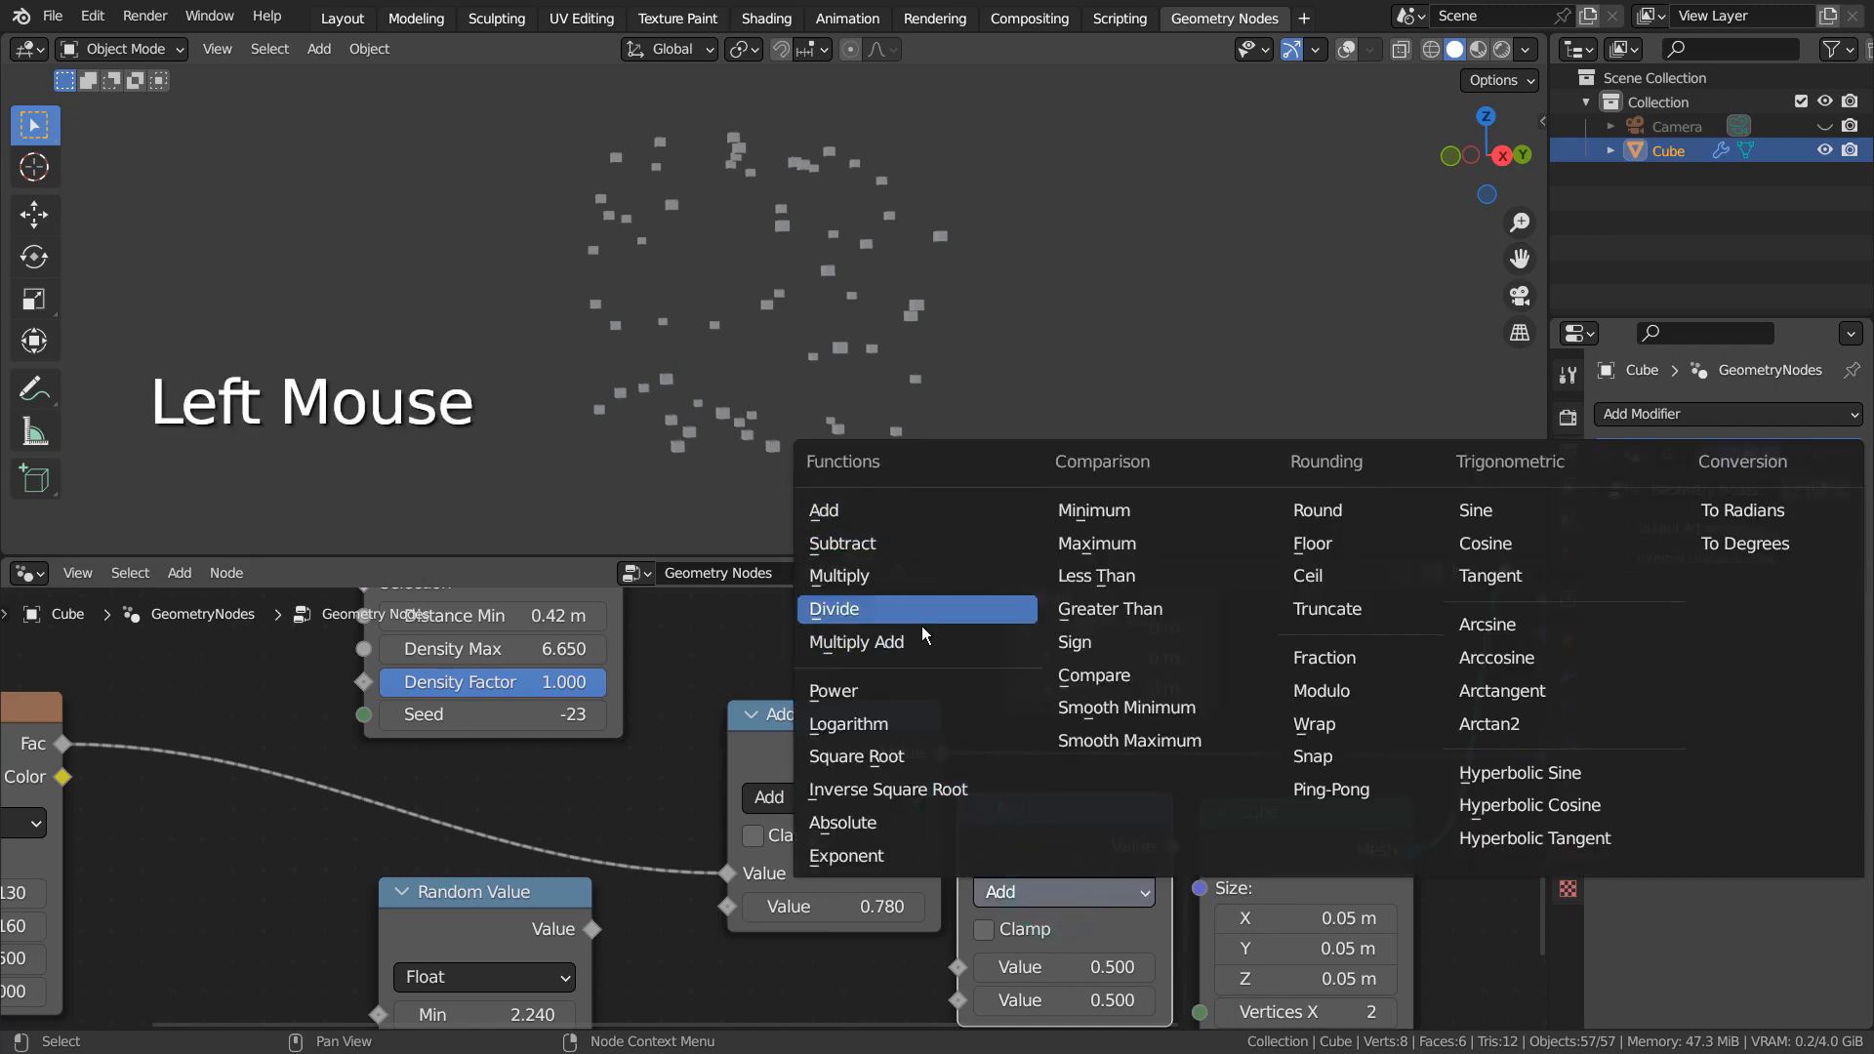
pyautogui.click(723, 660)
pyautogui.click(1095, 858)
pyautogui.press('x')
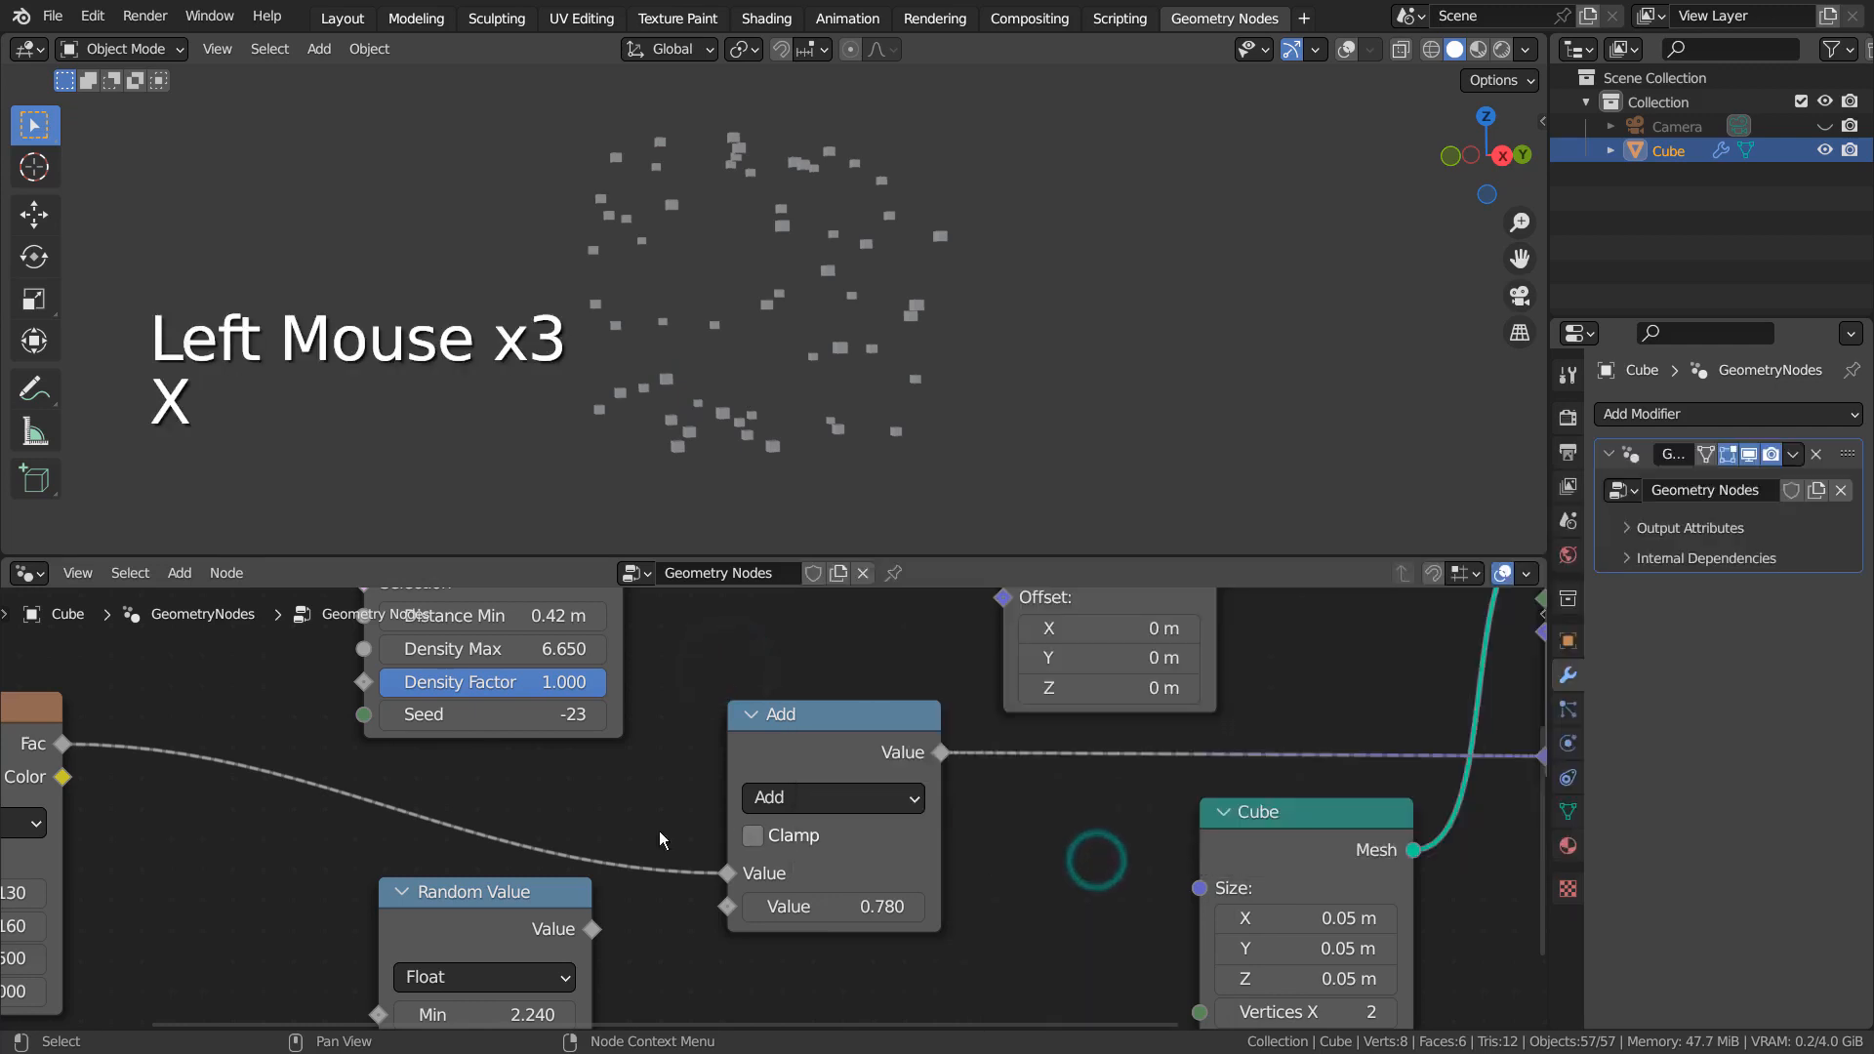
# Step: Set the Noise Texture node's scale to 11.38
pyautogui.keyDown('shift'); pyautogui.moveTo(522, 784); pyautogui.dragTo(1070, 748, button='middle'); pyautogui.keyUp('shift')
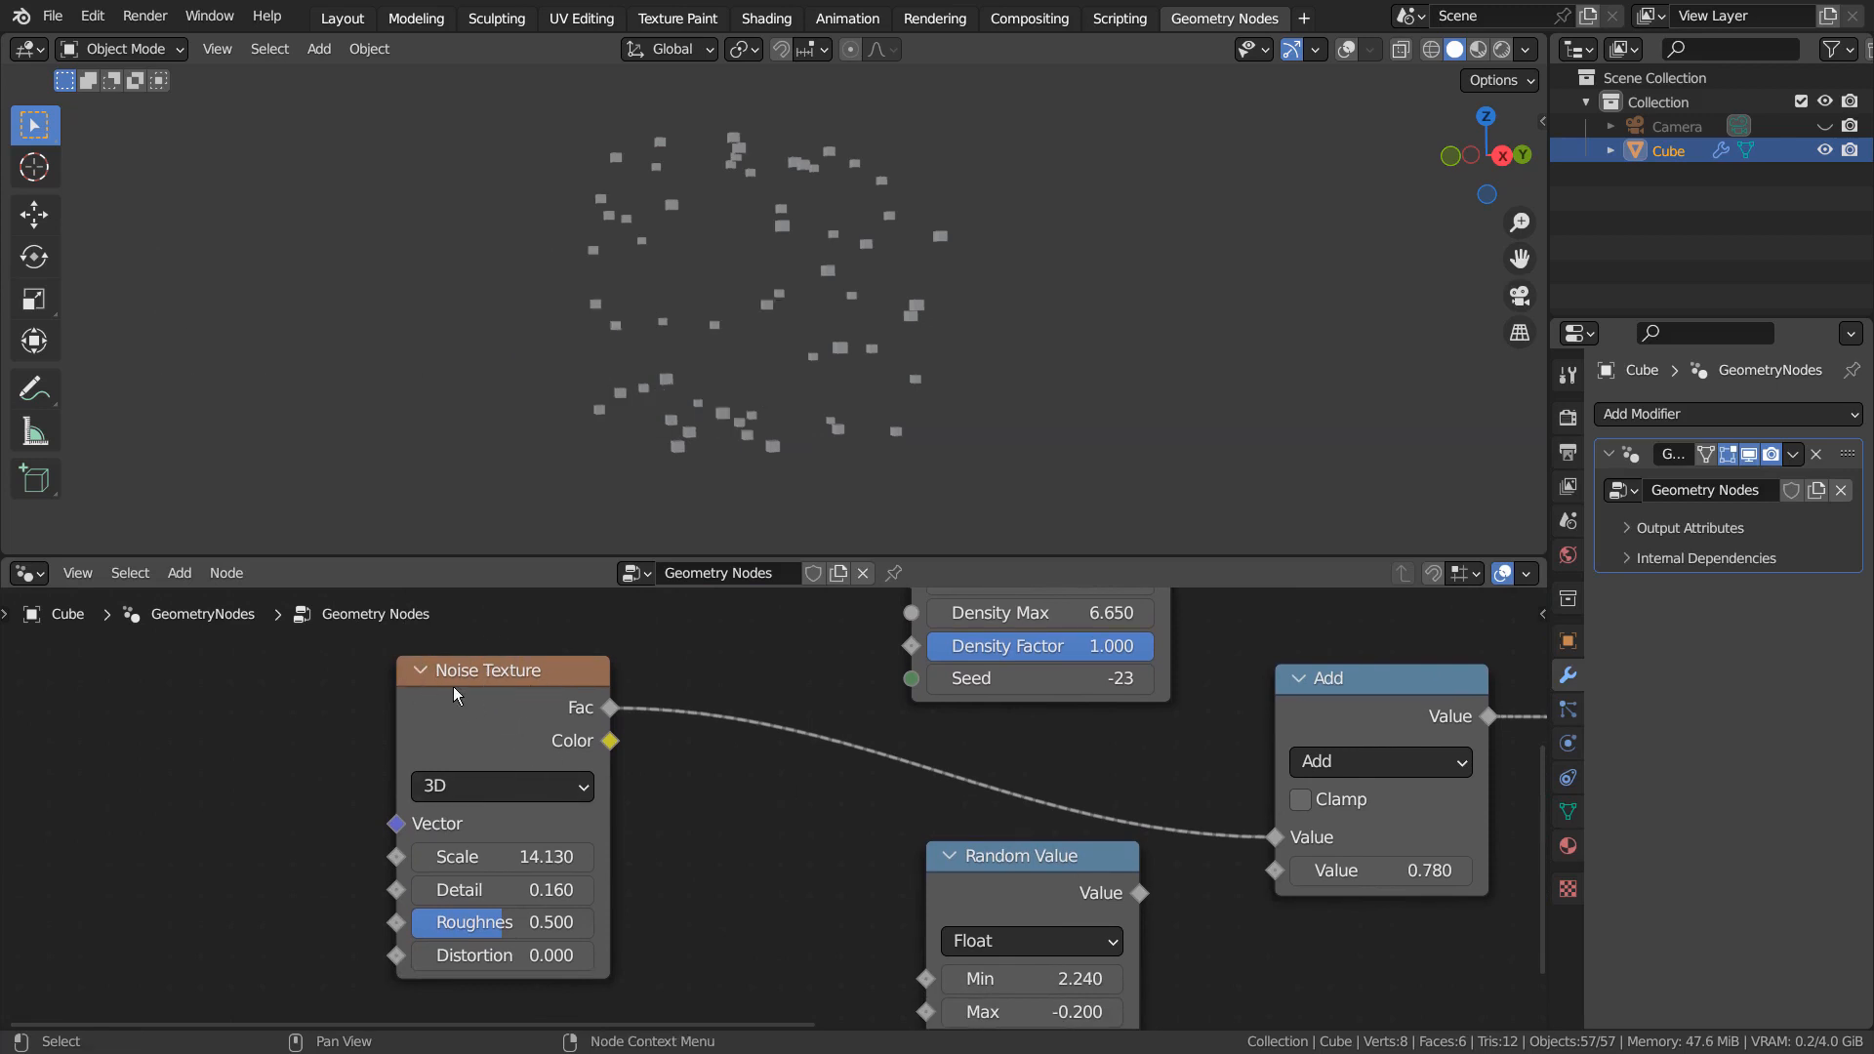
pyautogui.moveTo(905, 378); pyautogui.dragTo(790, 507, button='middle')
pyautogui.keyDown('shift'); pyautogui.moveTo(485, 857); pyautogui.dragTo(424, 857); pyautogui.keyUp('shift')
# Step: Add a Wave Texture node beside the Noise Texture node
pyautogui.keyDown('shift'); pyautogui.moveTo(260, 735); pyautogui.dragTo(396, 722, button='middle'); pyautogui.keyUp('shift')
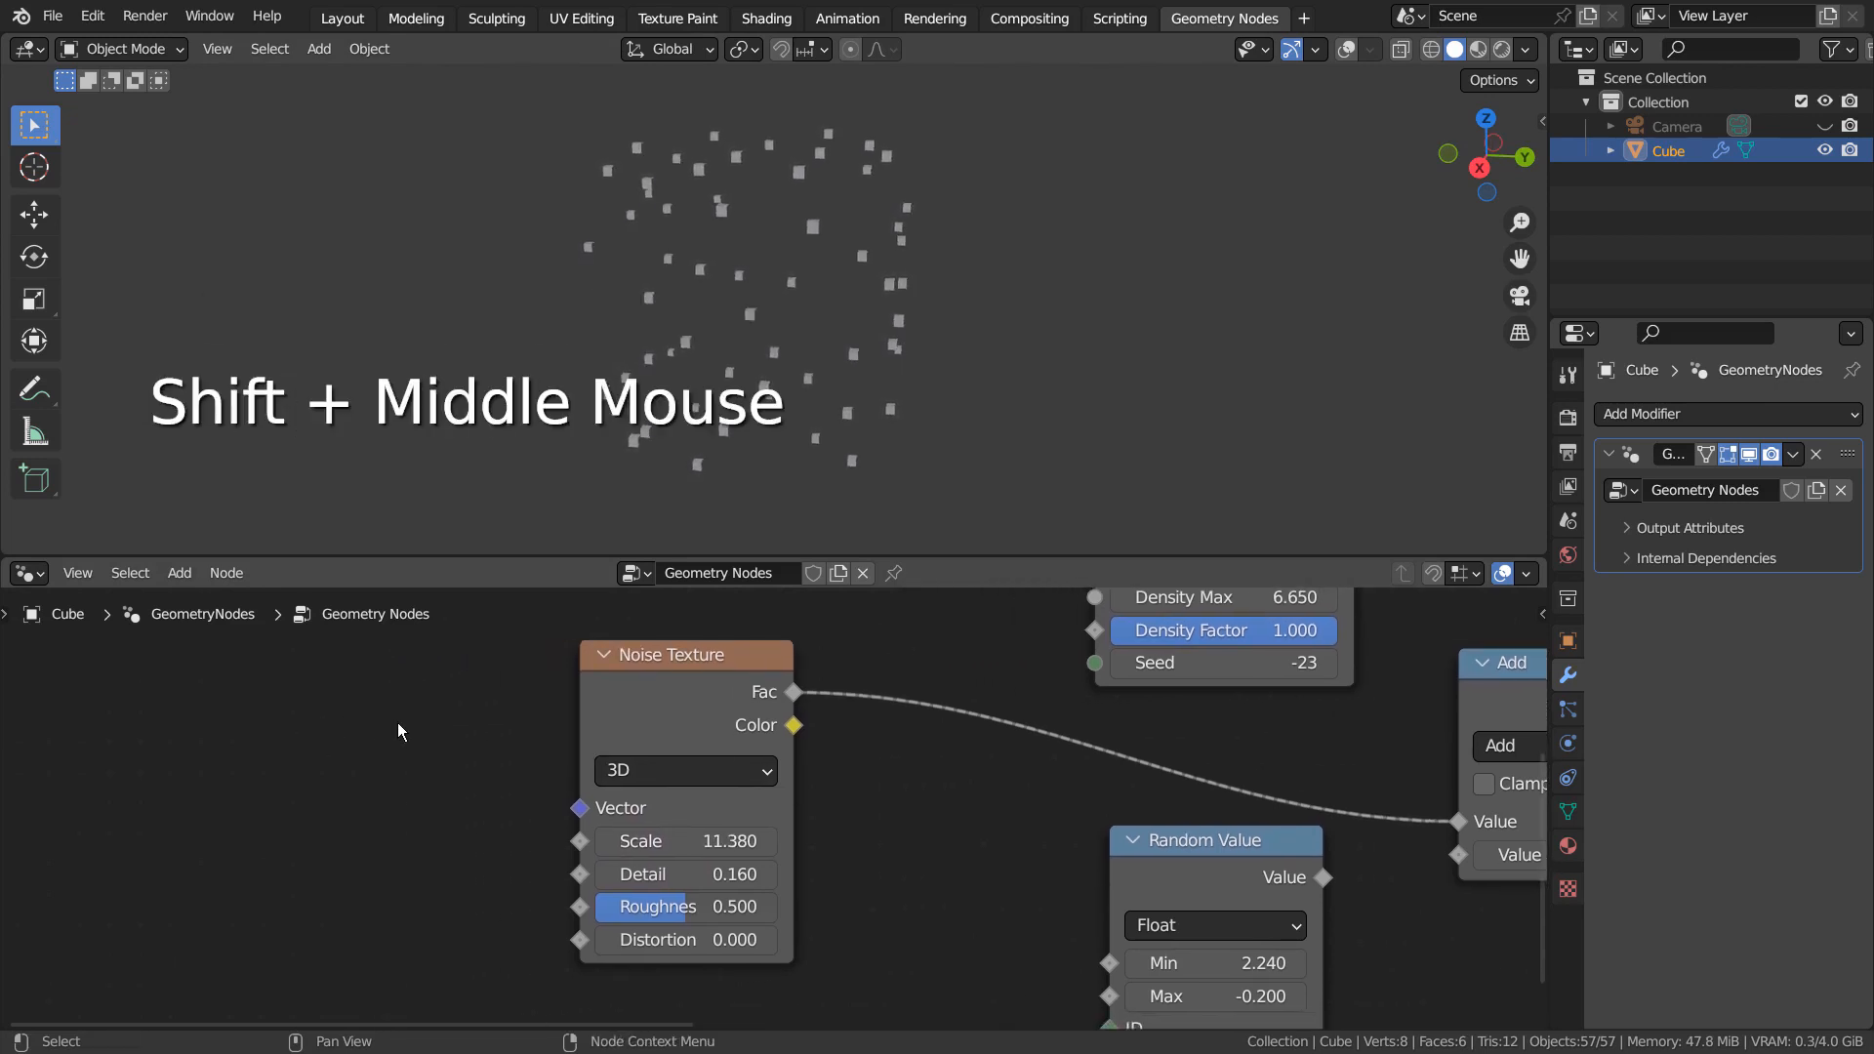
pyautogui.hotkey('shift', 'a')
pyautogui.click(341, 482)
pyautogui.write('te')
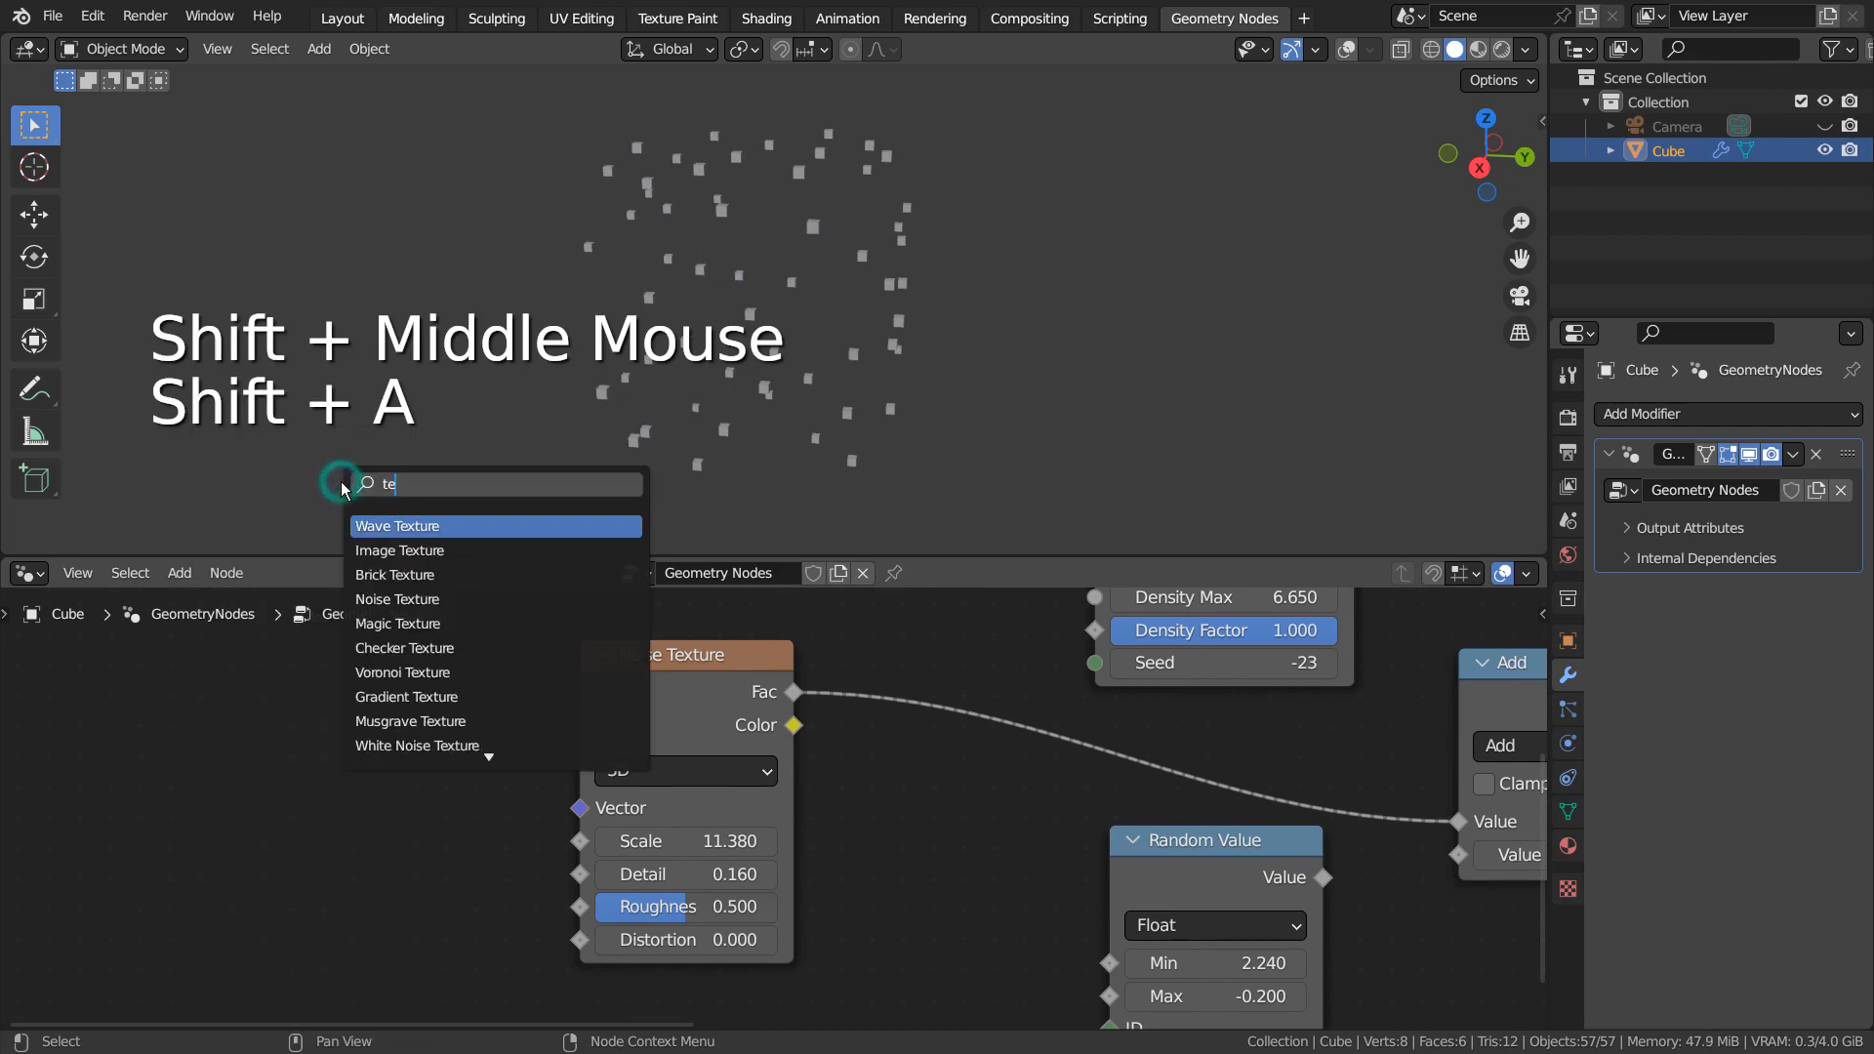
pyautogui.click(401, 527)
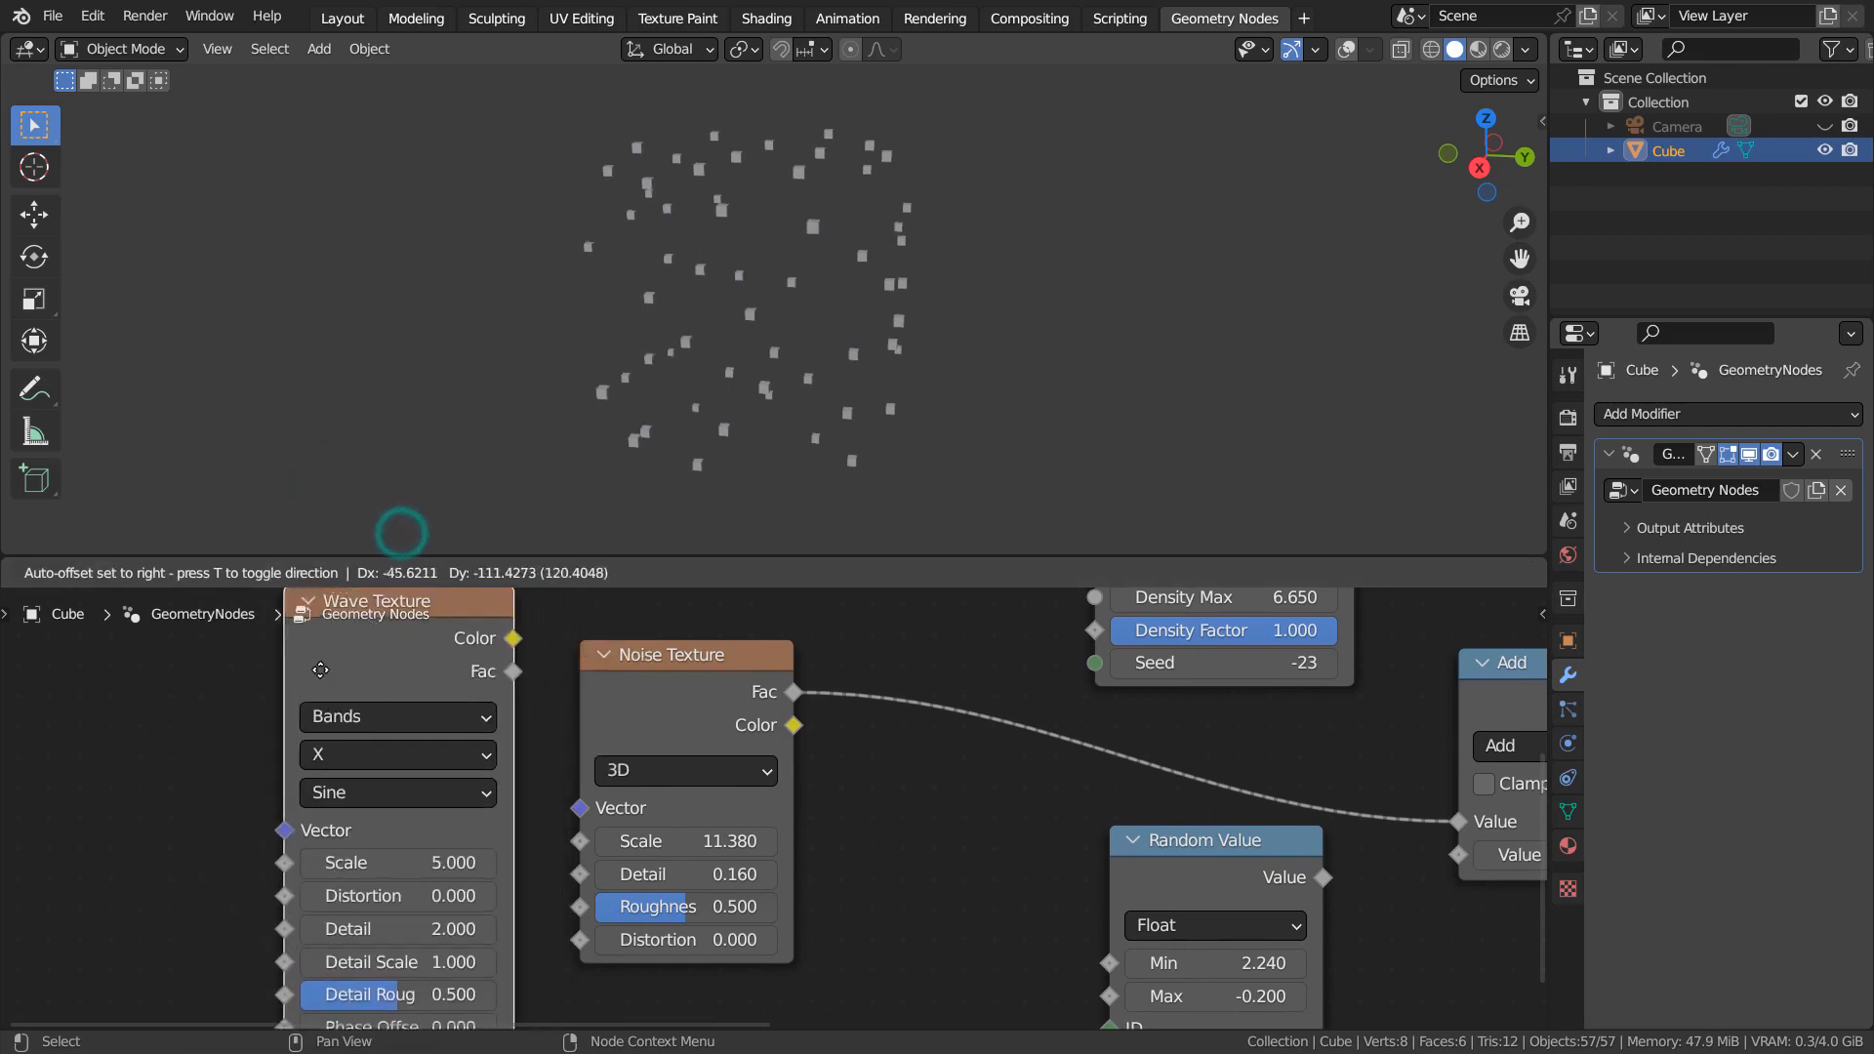
pyautogui.click(297, 730)
# Step: Connect the Wave Texture's Fac output to the Add node's first Value input and set the wave scale to 4.69
pyautogui.moveTo(469, 735); pyautogui.dragTo(1461, 820)
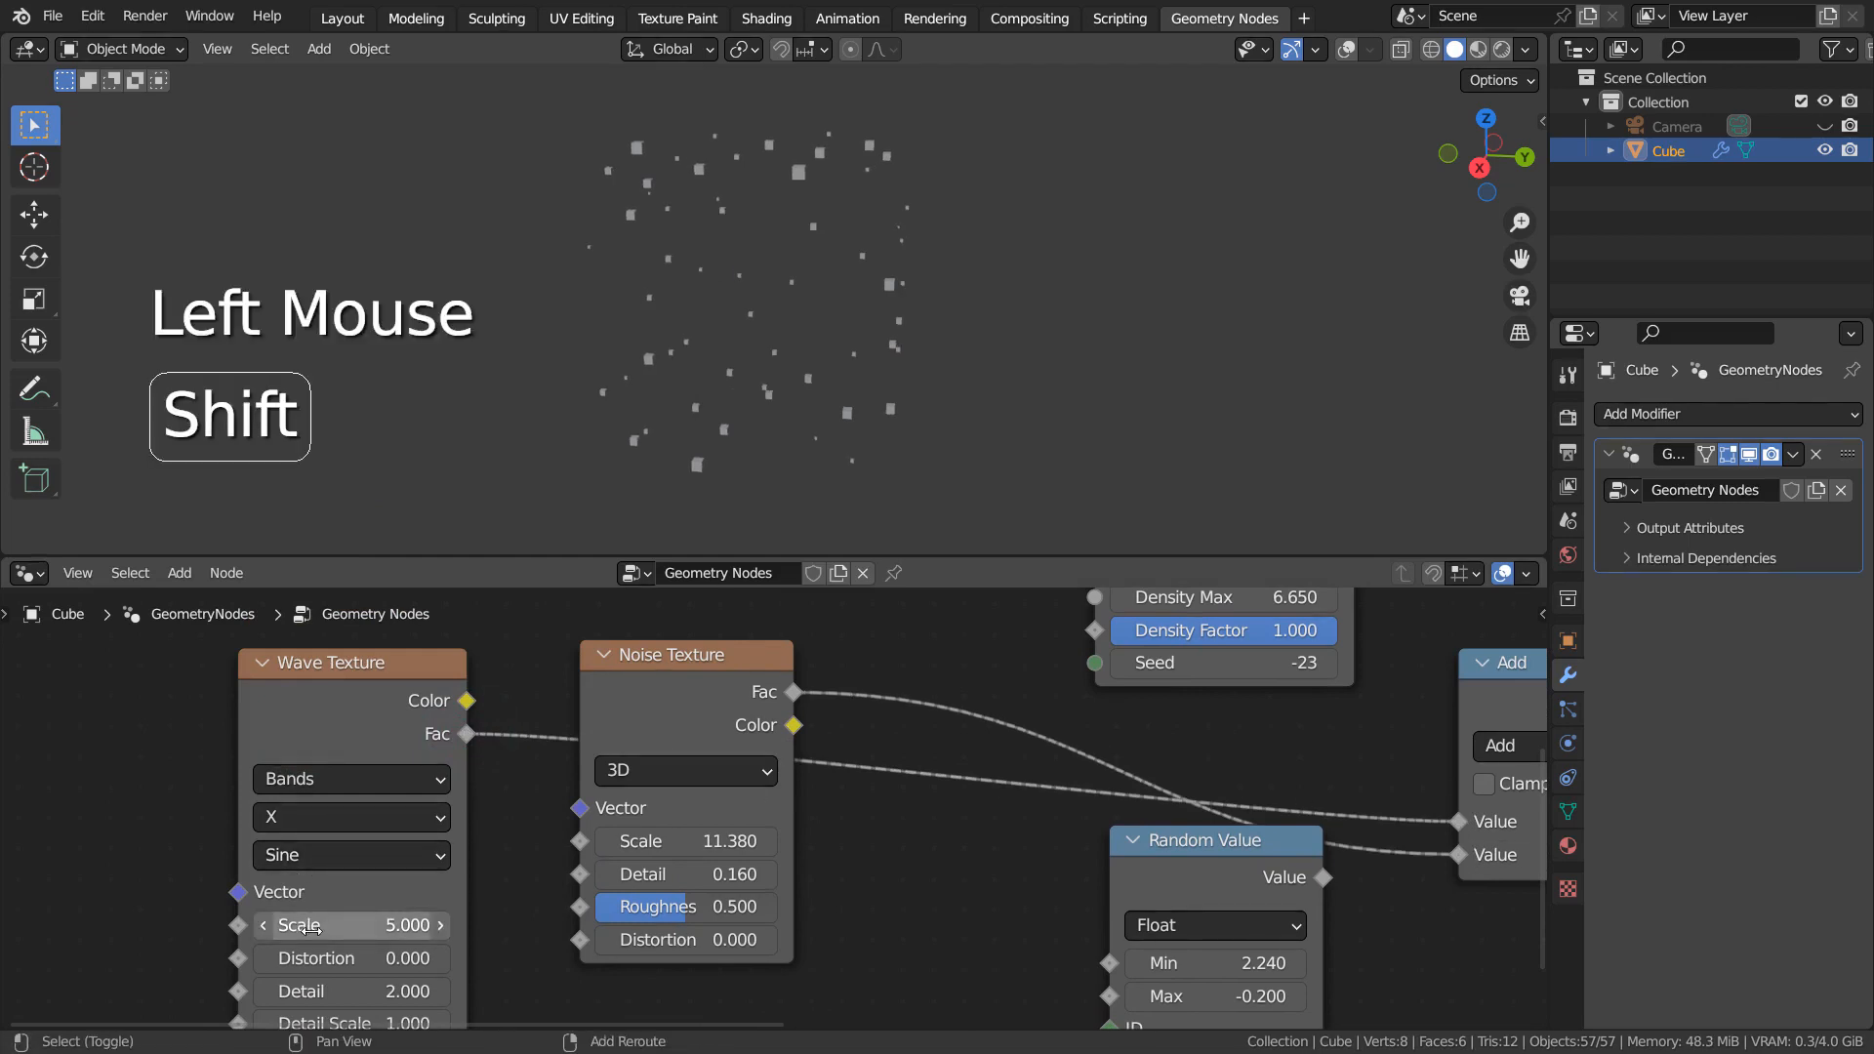
pyautogui.moveTo(322, 925)
pyautogui.keyDown('shift'); pyautogui.mouseDown()
pyautogui.moveTo(292, 925)
pyautogui.moveTo(398, 925)
pyautogui.moveTo(308, 925)
pyautogui.mouseUp(); pyautogui.keyUp('shift')
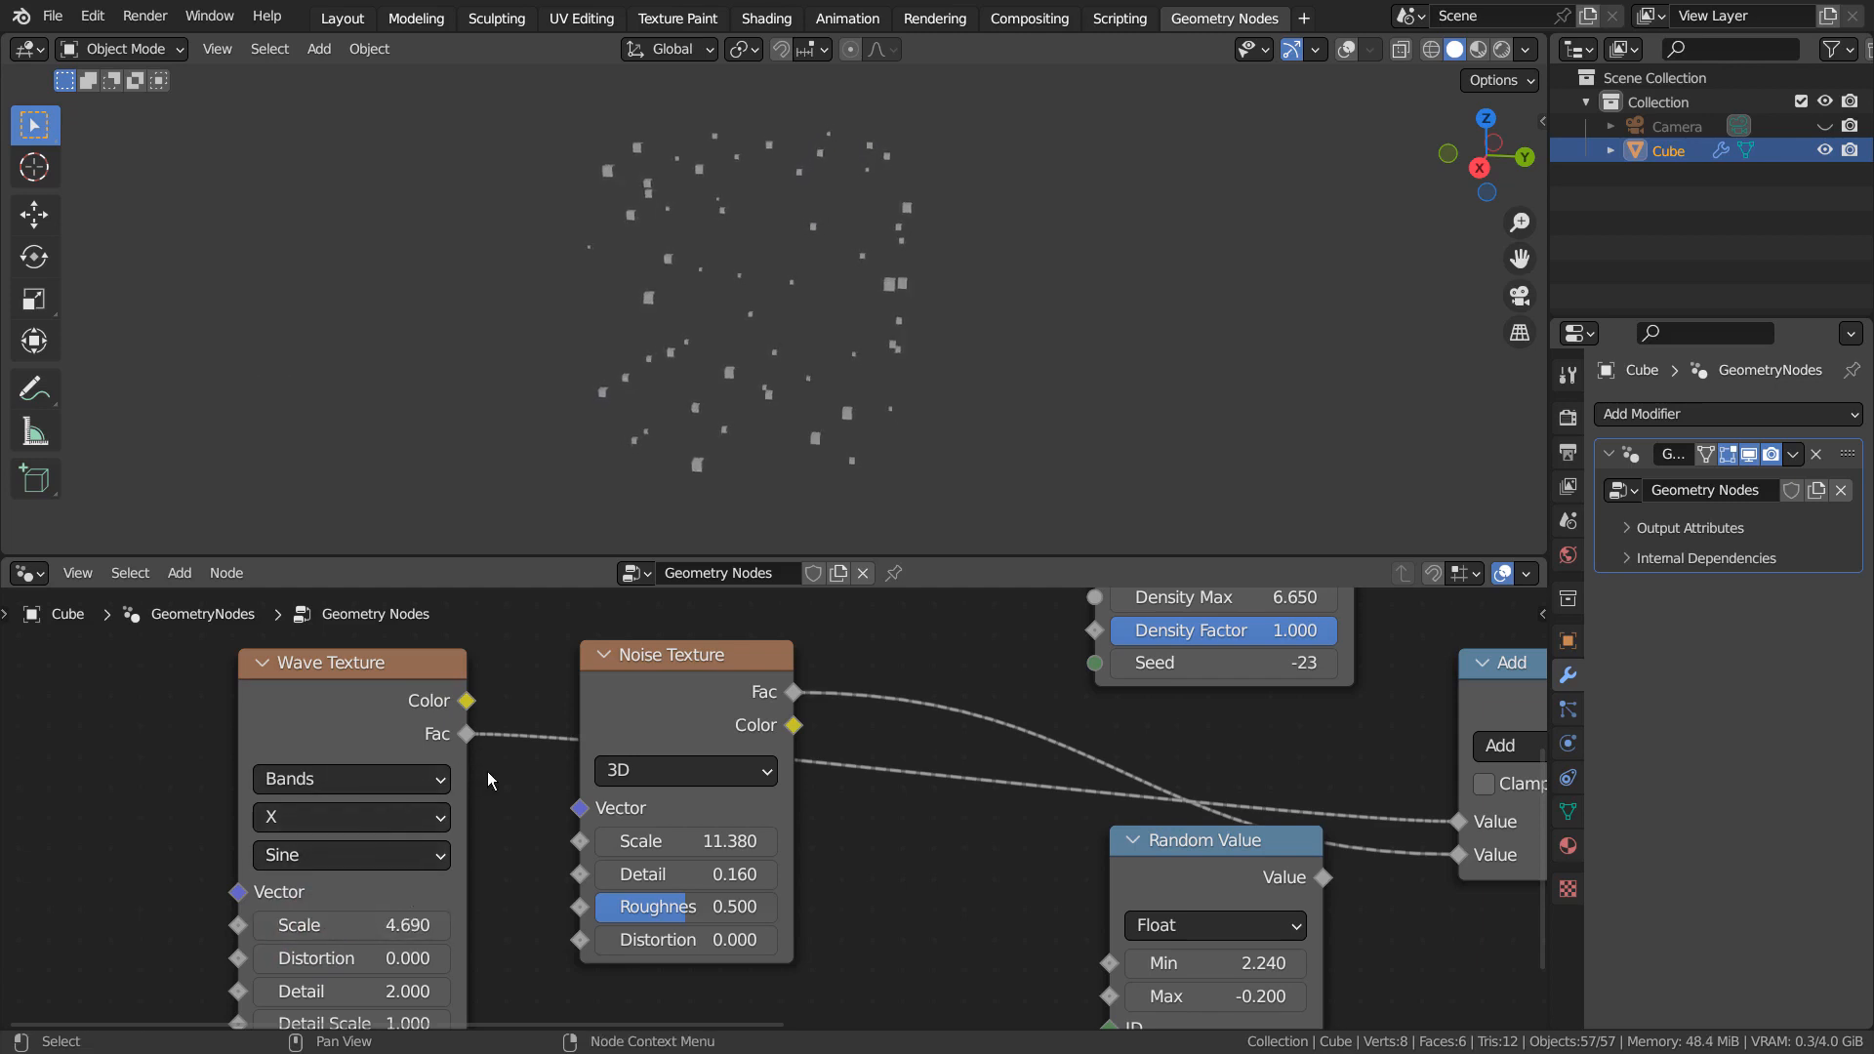
# Step: Undo the Wave Texture's scale, connection and creation so only the Noise Texture feeds the Add node
pyautogui.hotkey('ctrl', 'z')
pyautogui.hotkey('ctrl', 'z')
pyautogui.hotkey('ctrl', 'z')
pyautogui.hotkey('ctrl', 'z')
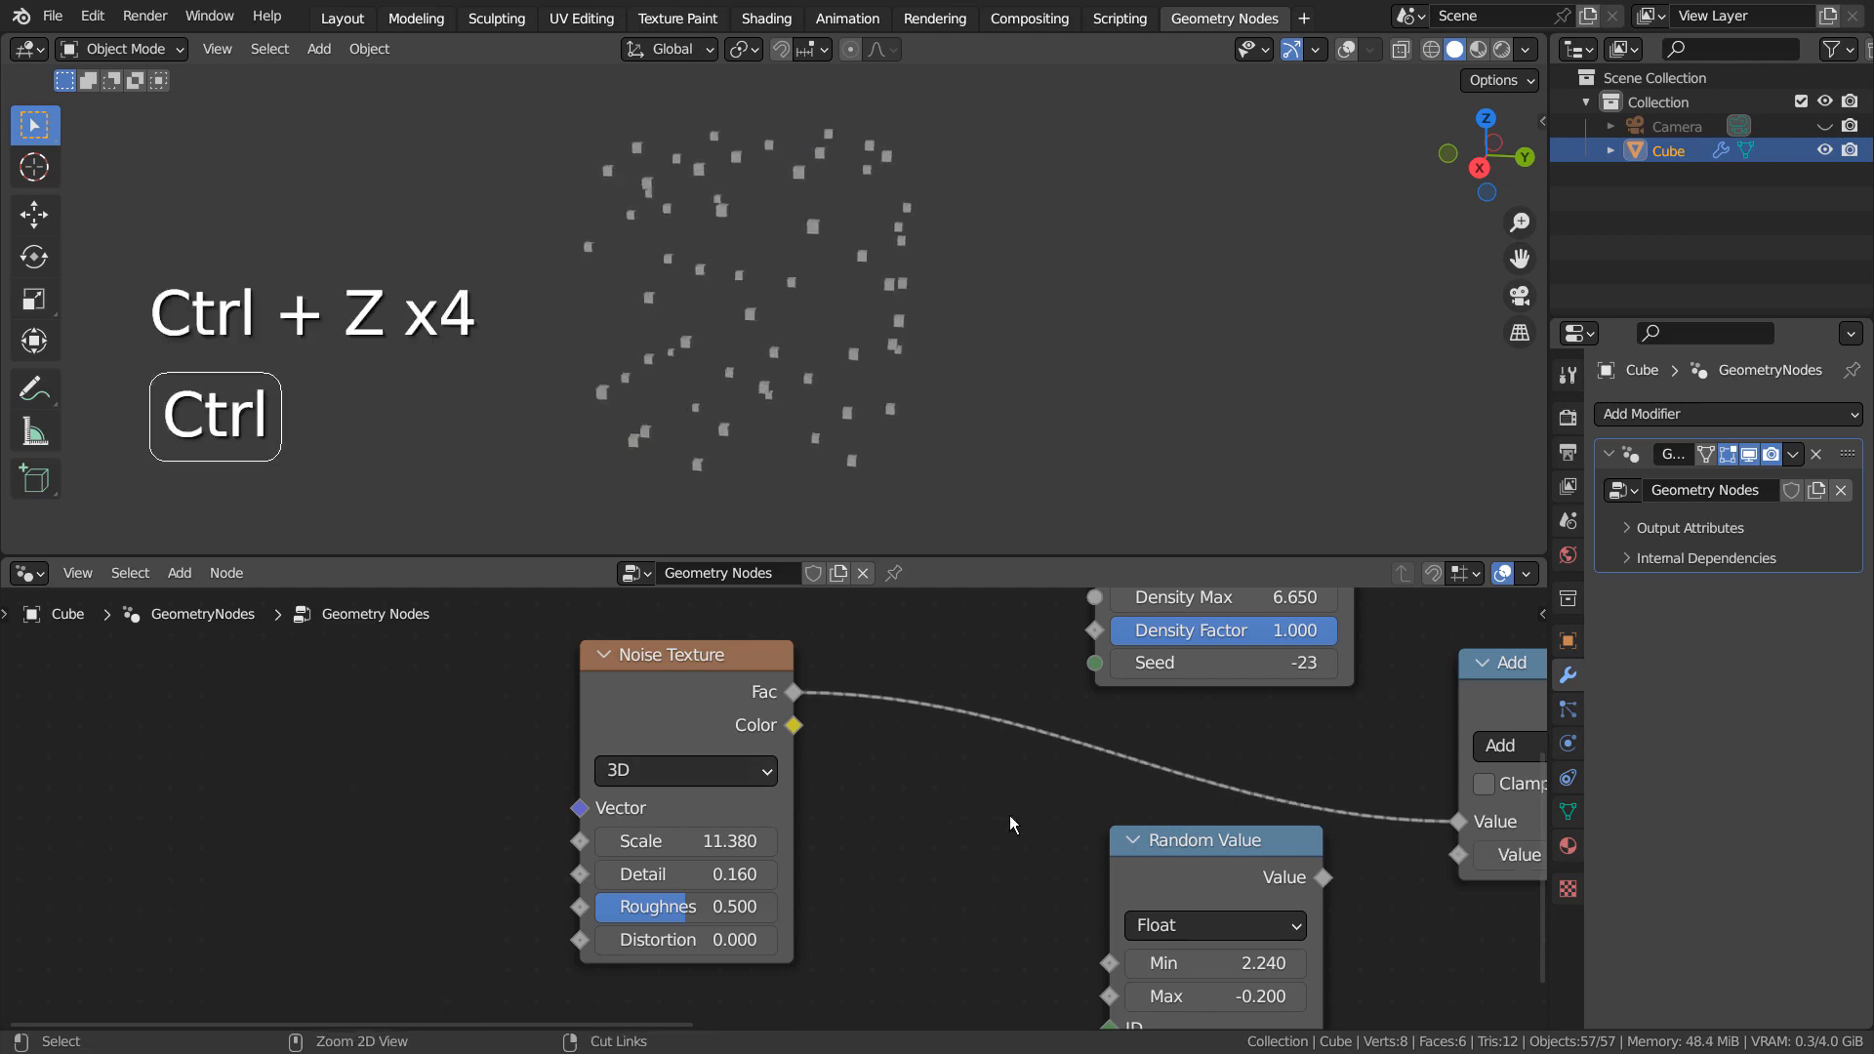
# Step: Connect the Random Value node's output to the Add node's first Value input and disconnect the Noise Texture
pyautogui.hotkey('ctrl', 'space')
pyautogui.scroll(-3, 1237, 532)
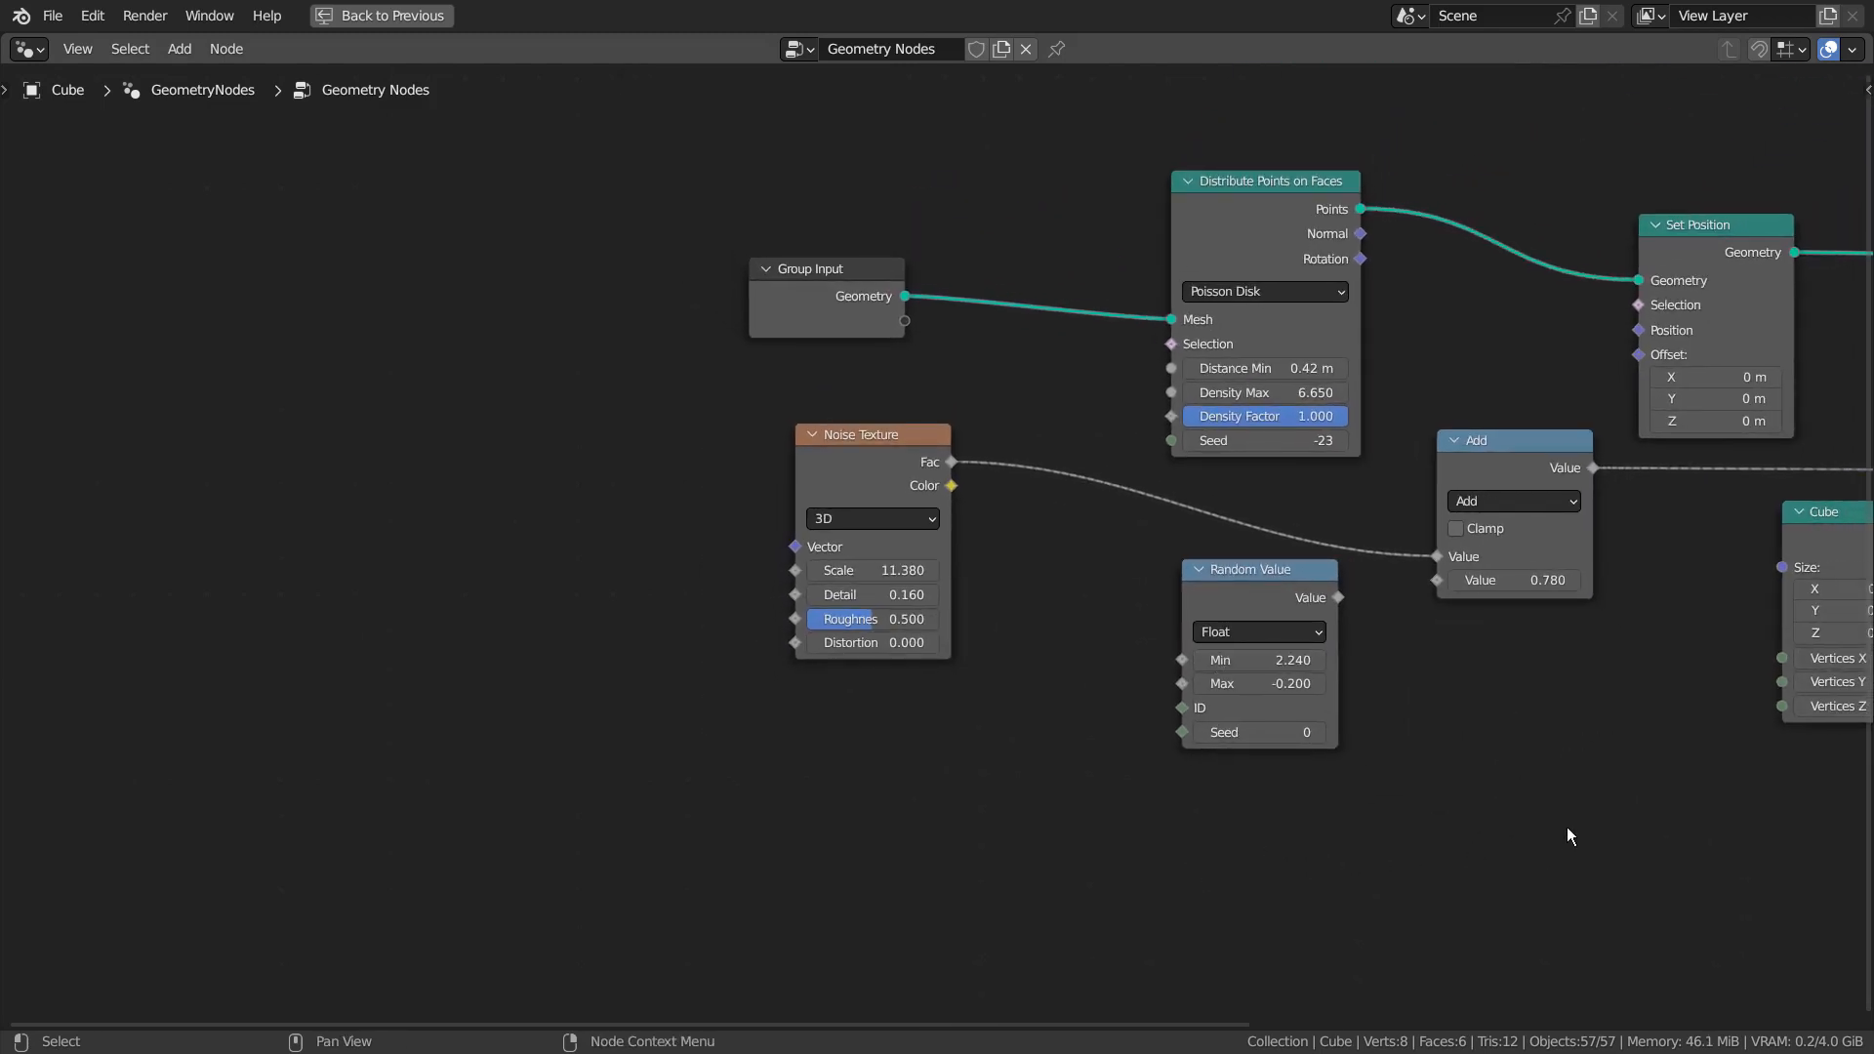
pyautogui.moveTo(1571, 836); pyautogui.dragTo(966, 885, button='middle')
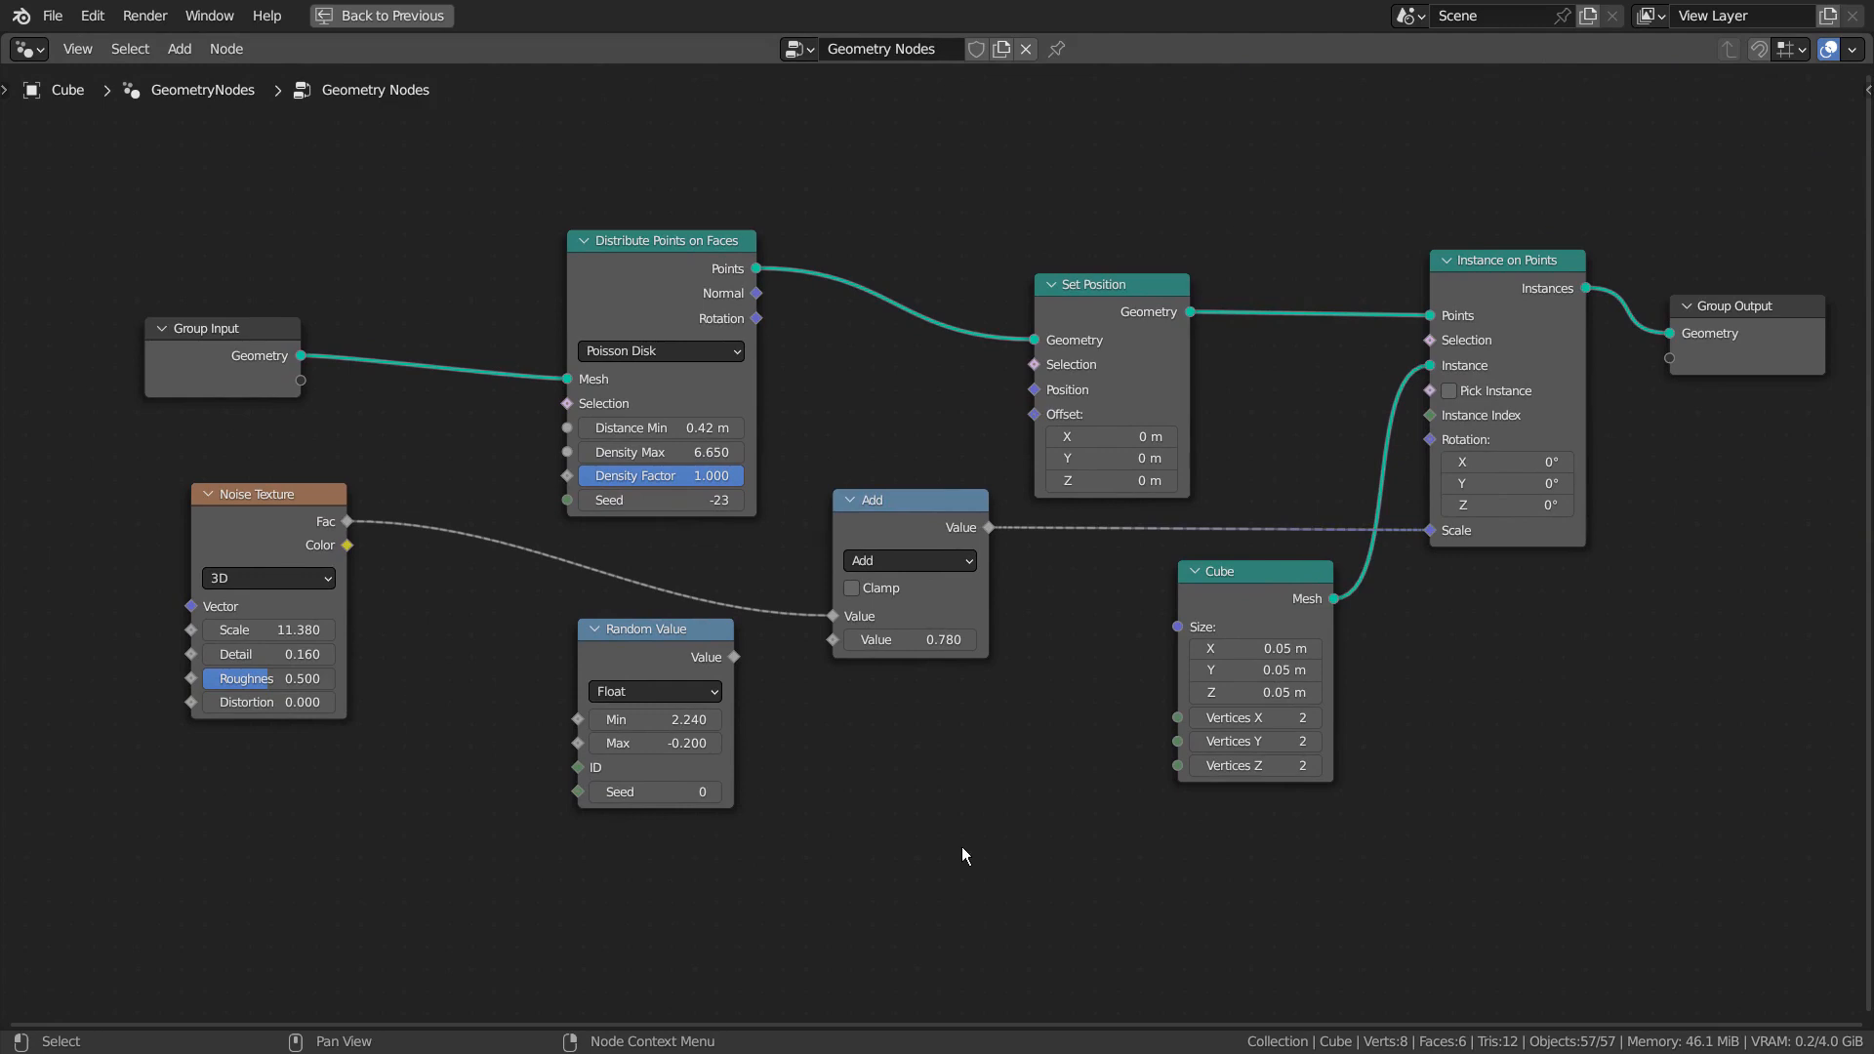
pyautogui.moveTo(667, 646); pyautogui.dragTo(810, 683)
pyautogui.hotkey('ctrl', 'space')
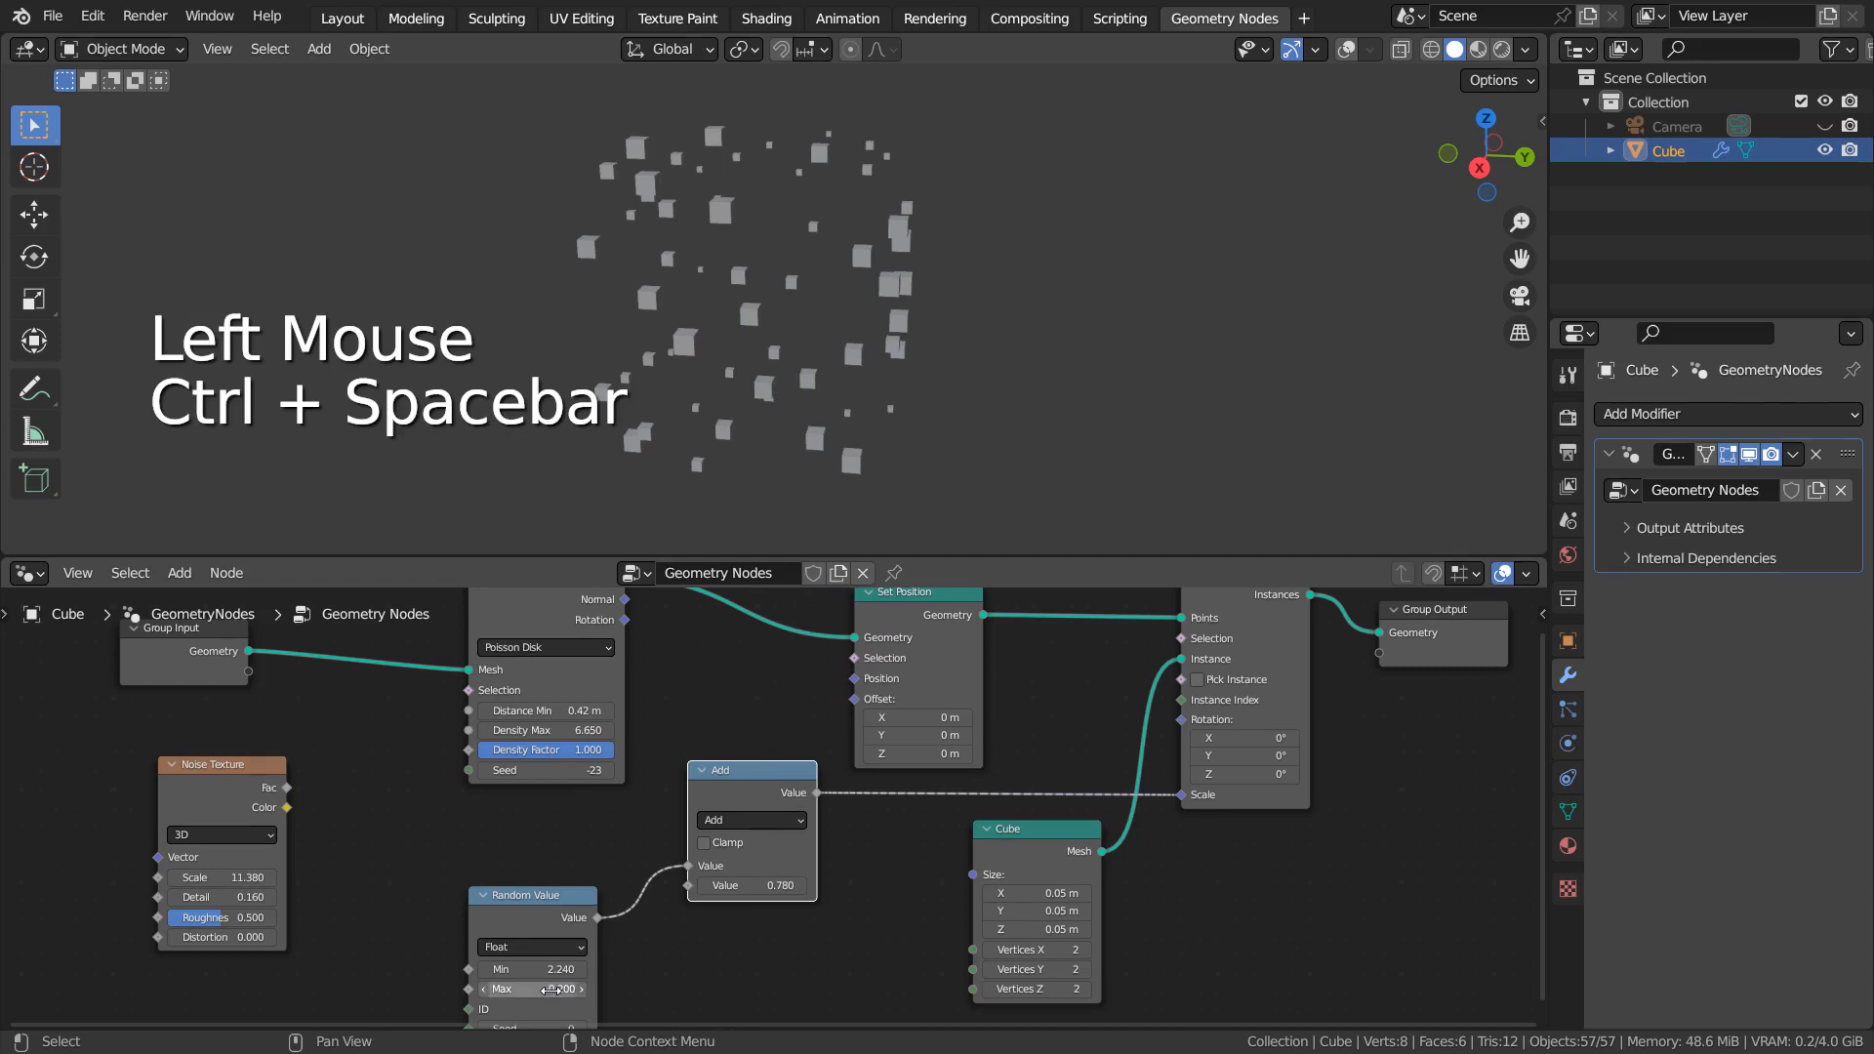
# Step: Set the Random Value node's Min to 5.34 and Max to 0.3, and inspect the scattered cubes
pyautogui.moveTo(532, 969); pyautogui.dragTo(596, 969)
pyautogui.moveTo(535, 985)
pyautogui.mouseDown()
pyautogui.moveTo(430, 987)
pyautogui.moveTo(547, 986)
pyautogui.mouseUp()
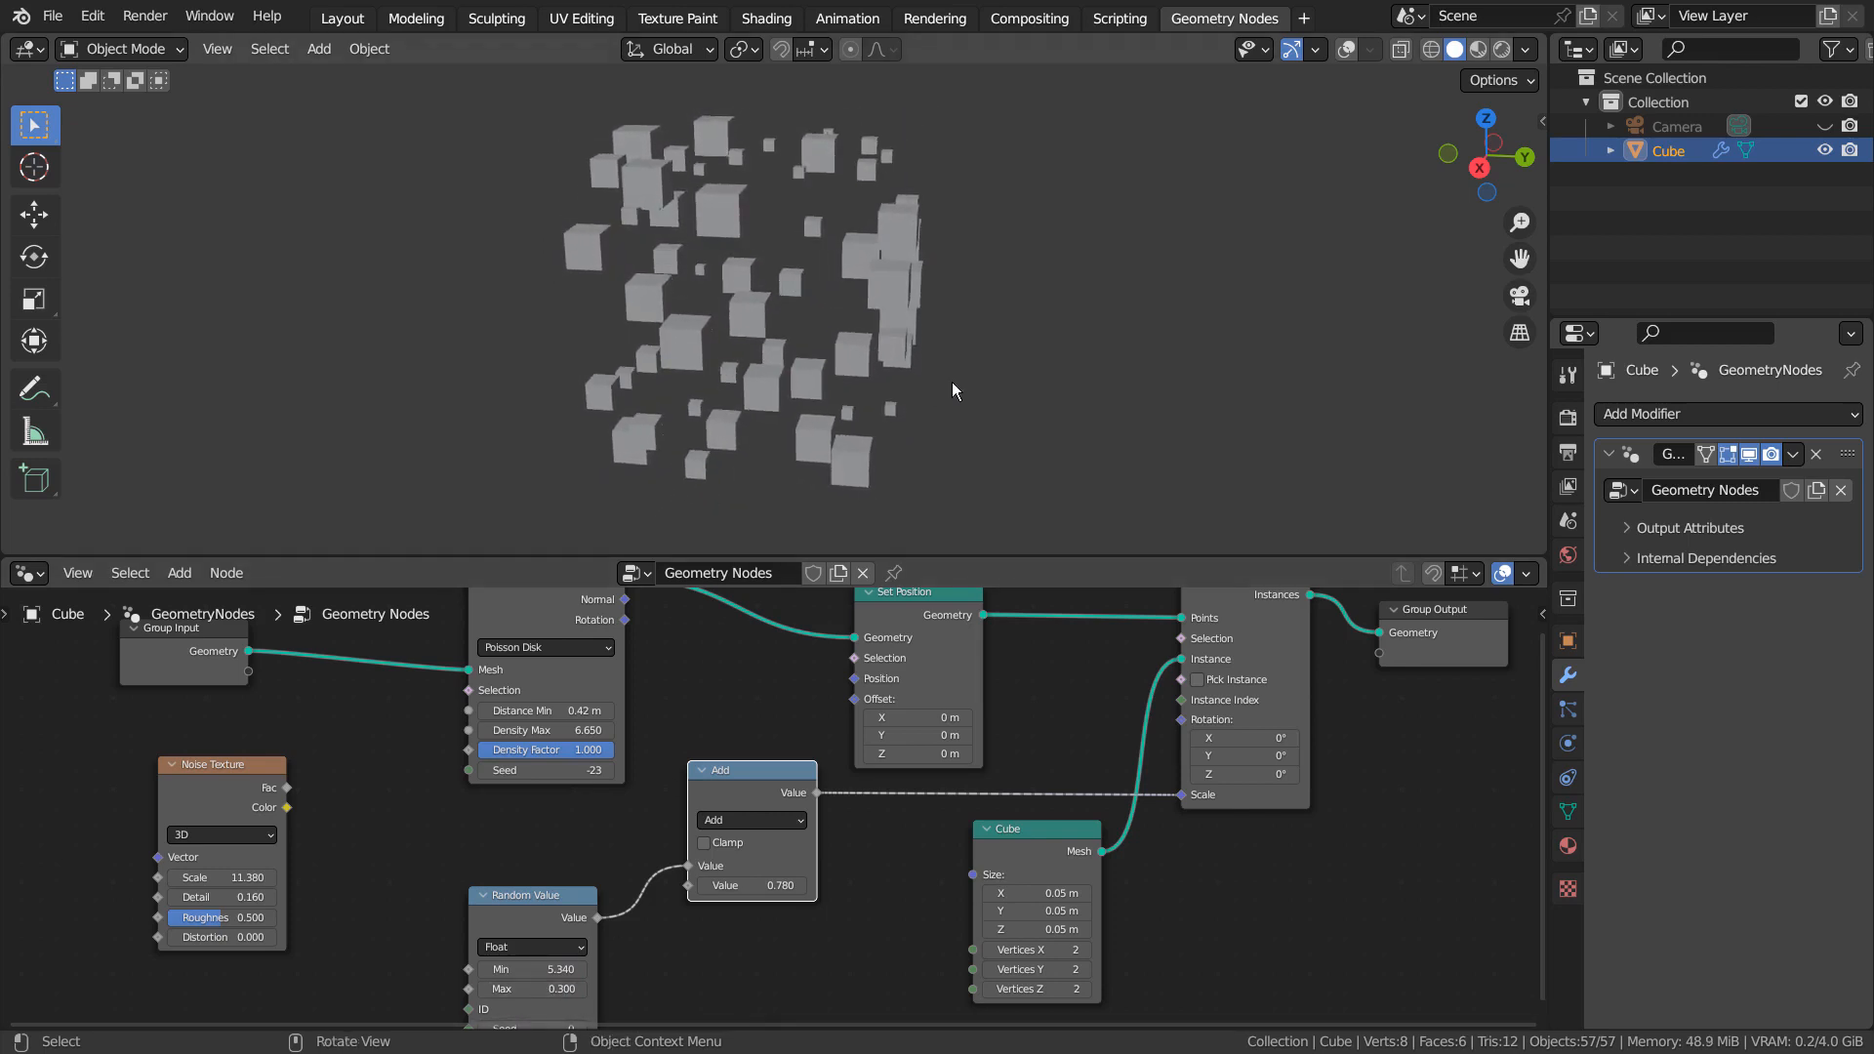
pyautogui.moveTo(951, 383); pyautogui.dragTo(875, 414, button='middle')
# Step: Undo the Random Value node's range and connection changes so the Noise Texture feeds the Add node again
pyautogui.hotkey('ctrl', 'z')
pyautogui.hotkey('ctrl', 'z')
pyautogui.hotkey('ctrl', 'z')
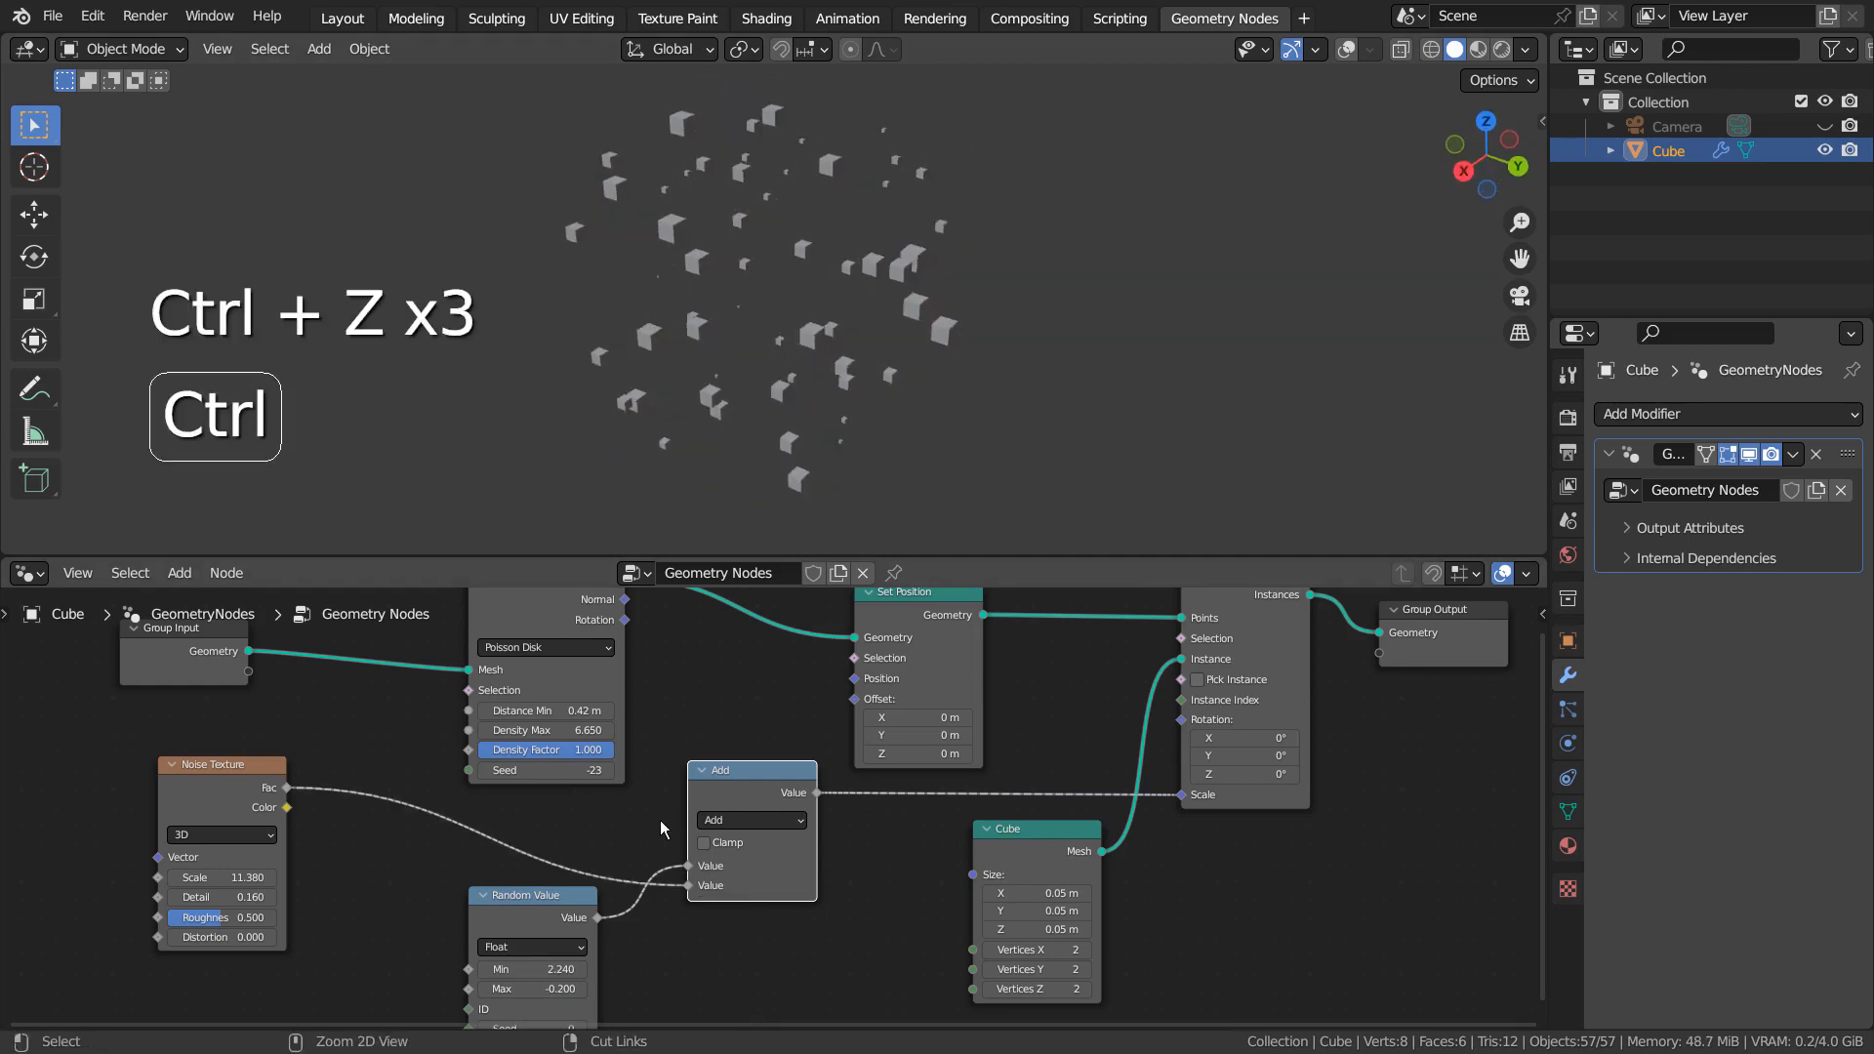
pyautogui.hotkey('ctrl', 'z')
pyautogui.hotkey('ctrl', 'z')
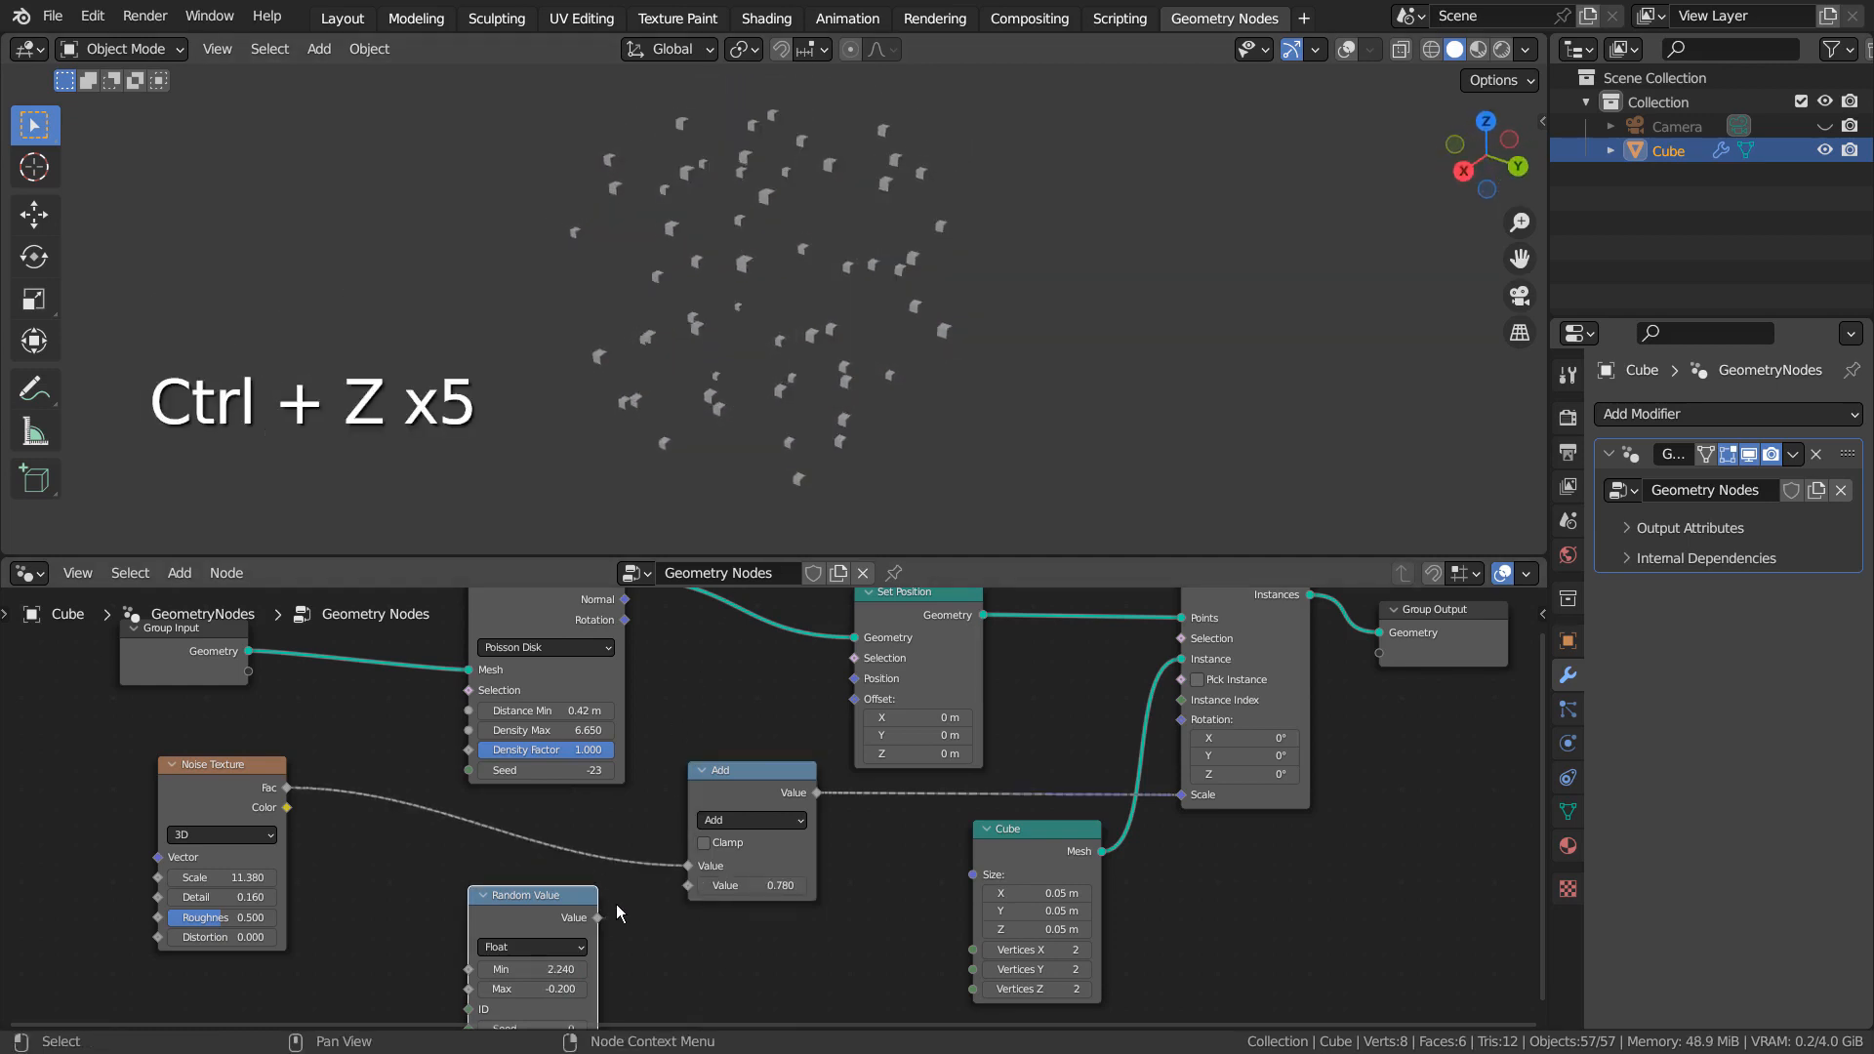
# Step: Connect the Random Value output to the Add node's second Value input and set its Min to 3.97 and Max to 6.55
pyautogui.moveTo(597, 917); pyautogui.dragTo(687, 885)
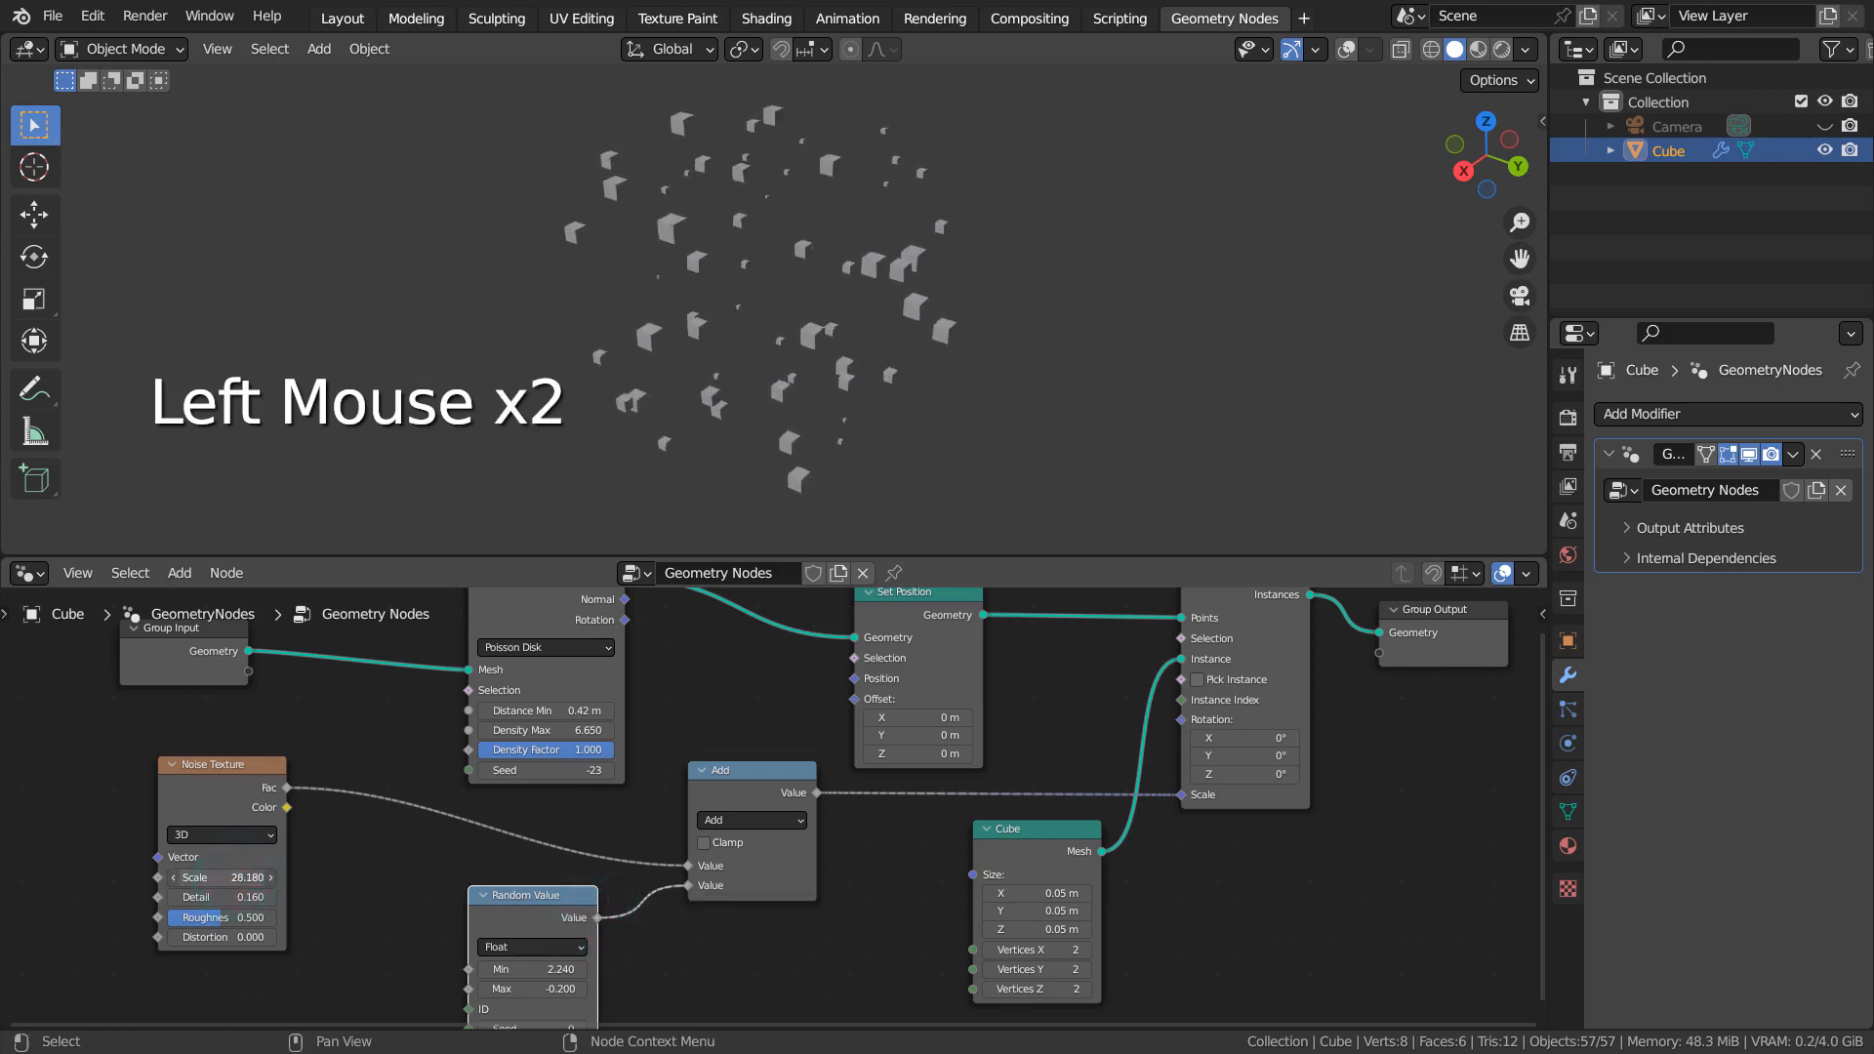
pyautogui.keyDown('shift'); pyautogui.moveTo(535, 969); pyautogui.dragTo(382, 963); pyautogui.keyUp('shift')
# Step: Set the Noise Texture node's scale to 0.68 and maximize the node editor
pyautogui.moveTo(216, 877); pyautogui.dragTo(98, 877)
pyautogui.hotkey('ctrl', 'space')
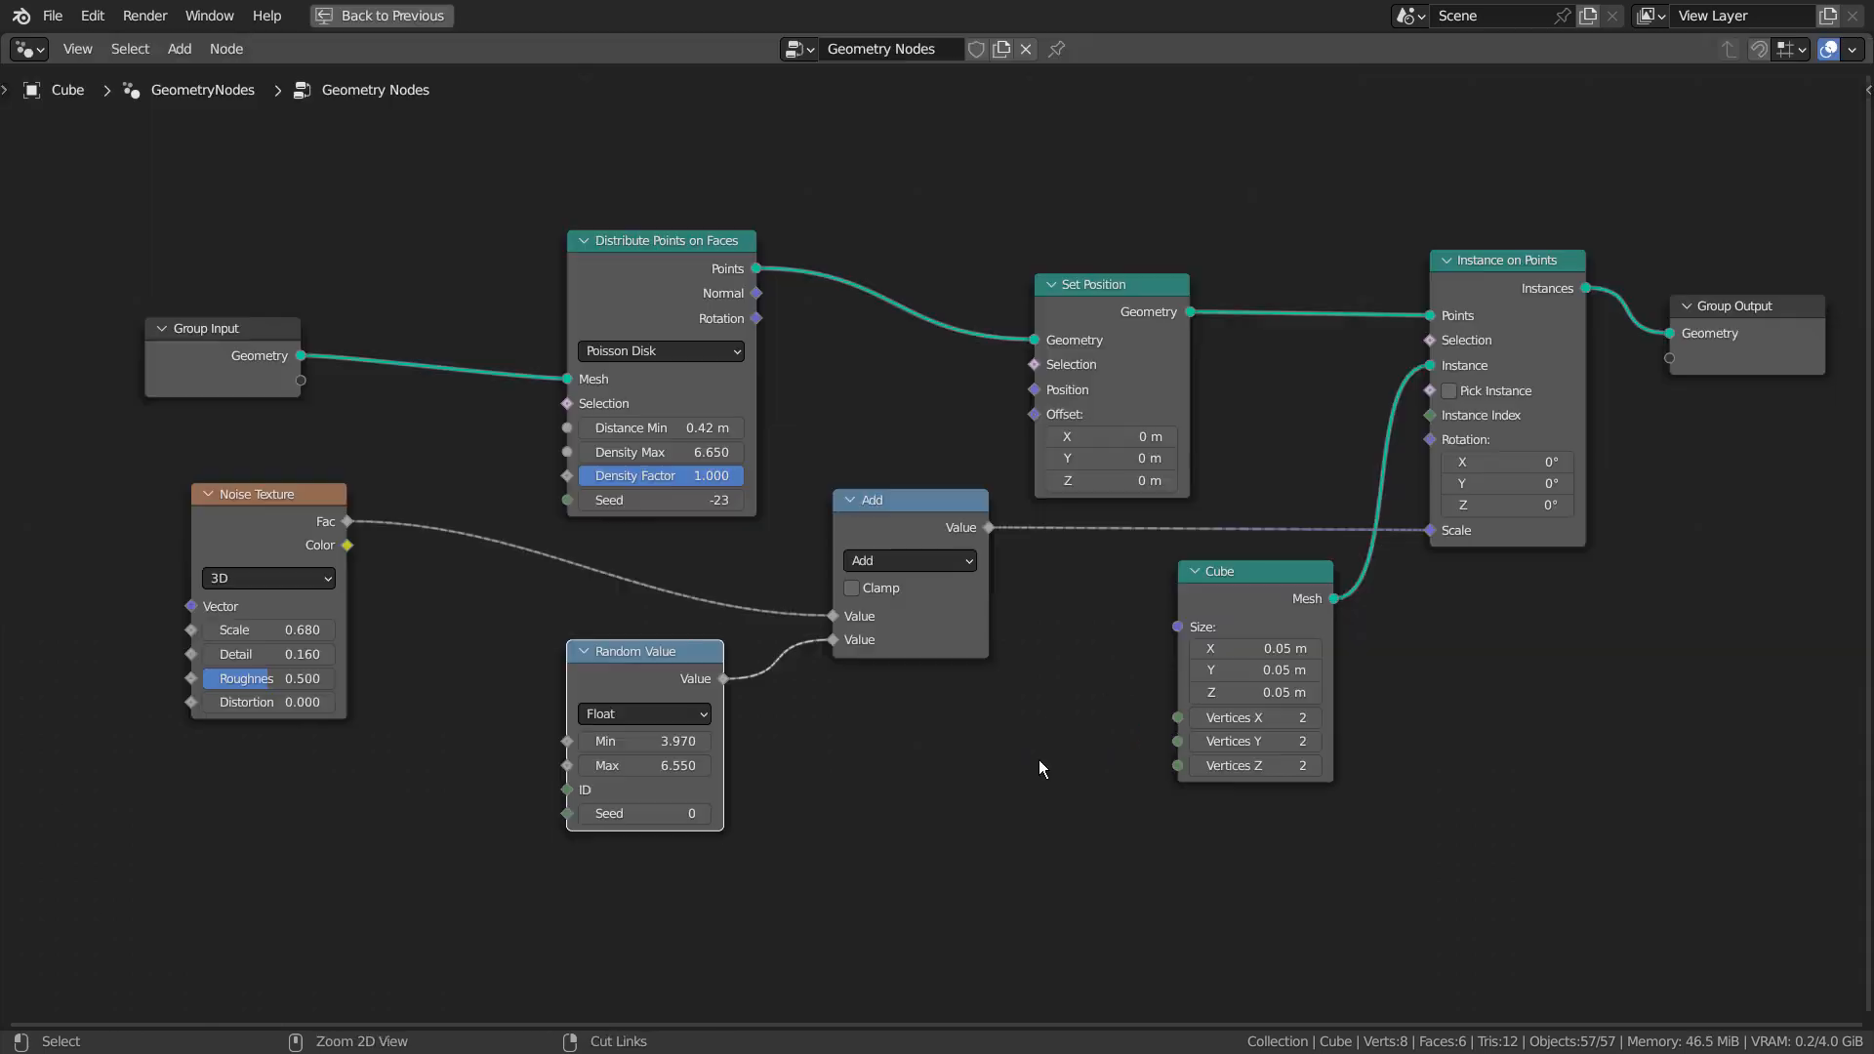